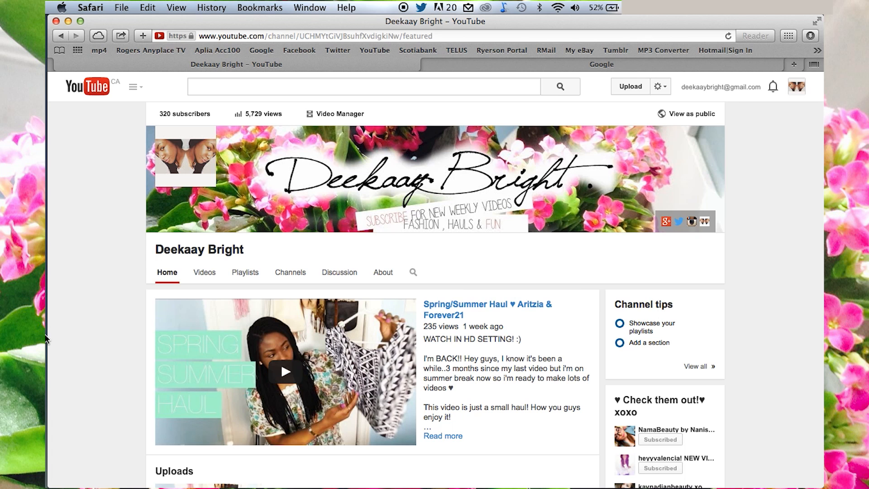
# Step: Start editing the channel art from the channel banner and open the help page on how to create channel art
pyautogui.moveTo(45, 337)
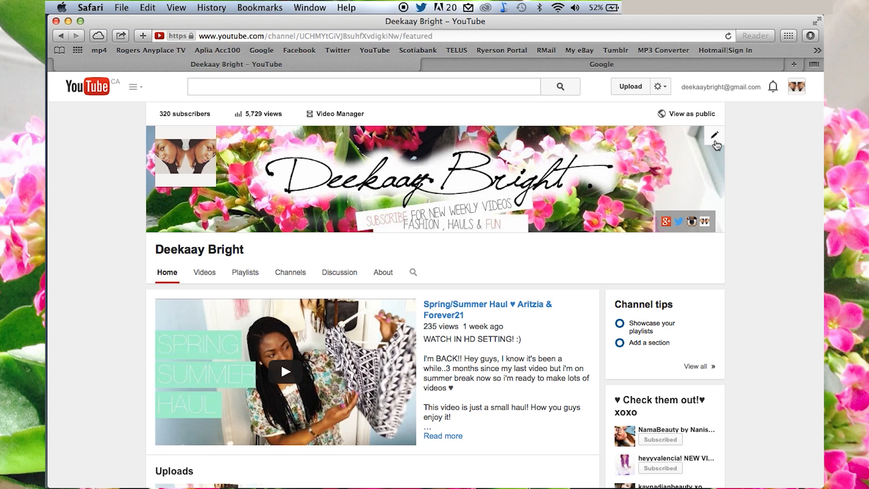
pyautogui.click(716, 137)
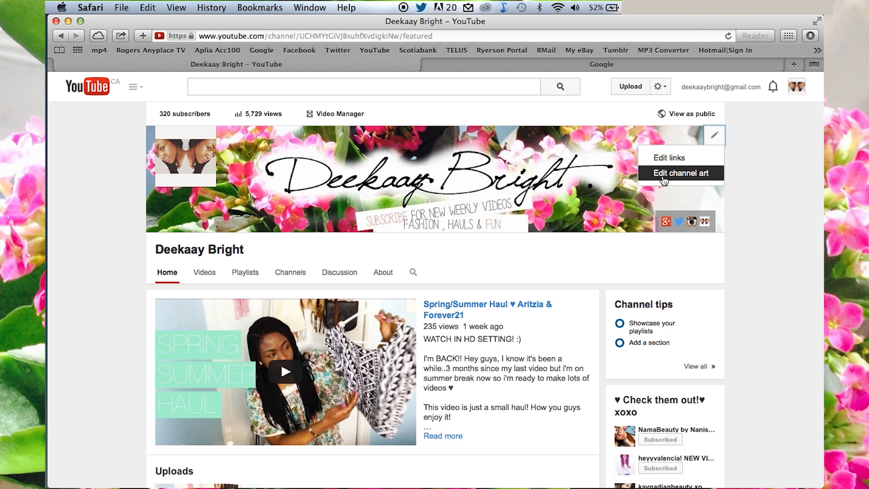
pyautogui.click(688, 178)
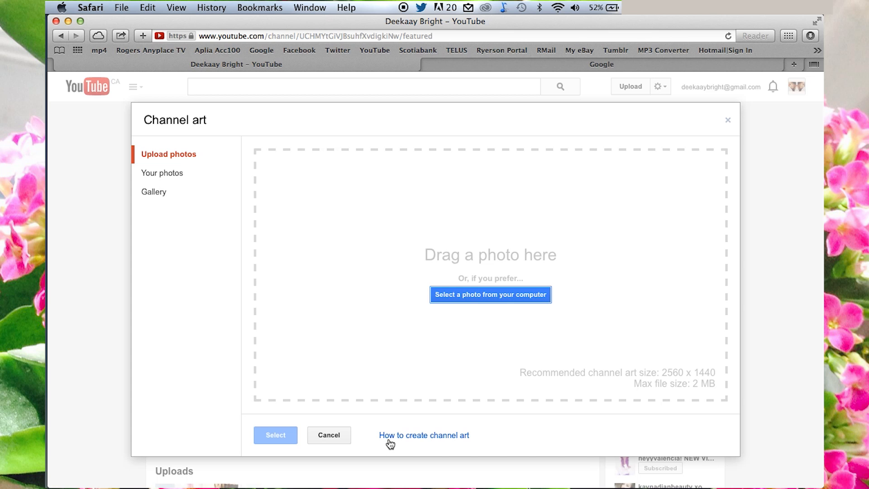
pyautogui.click(432, 438)
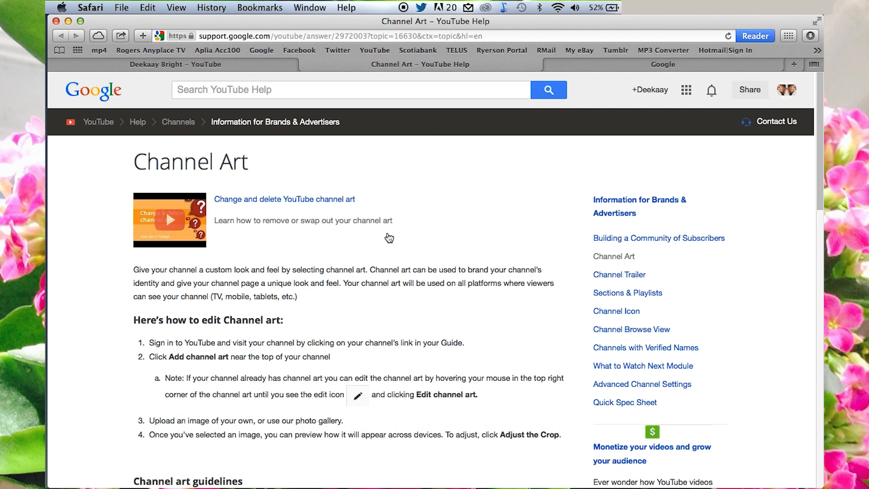
# Step: Download the Photoshop version of the Channel Art Template from the channel art guidelines and open it
pyautogui.scroll(-6, 387, 236)
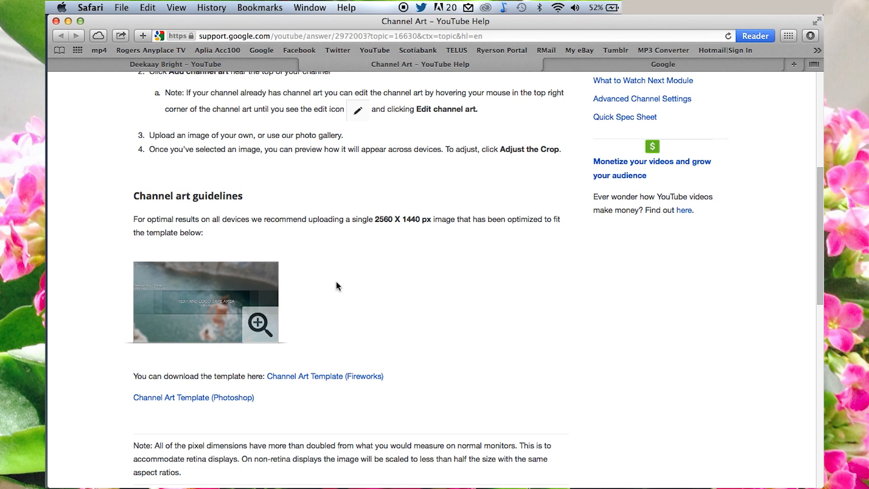
pyautogui.scroll(-2, 336, 280)
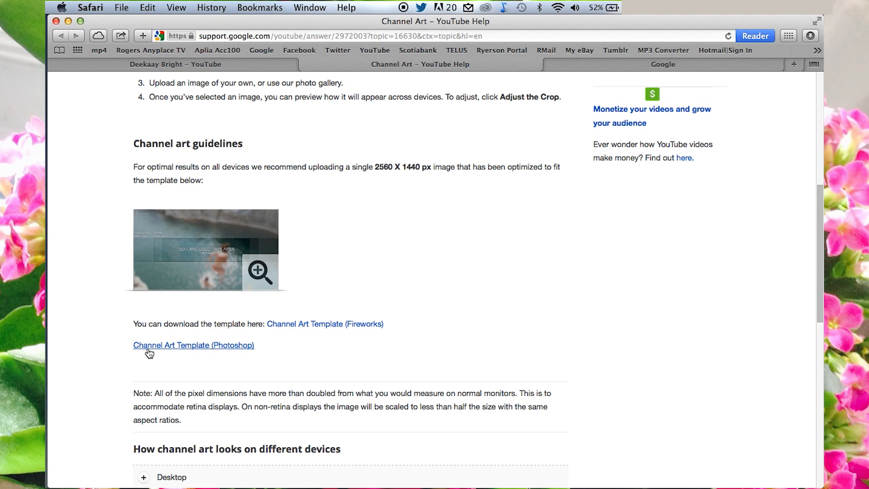
pyautogui.click(239, 344)
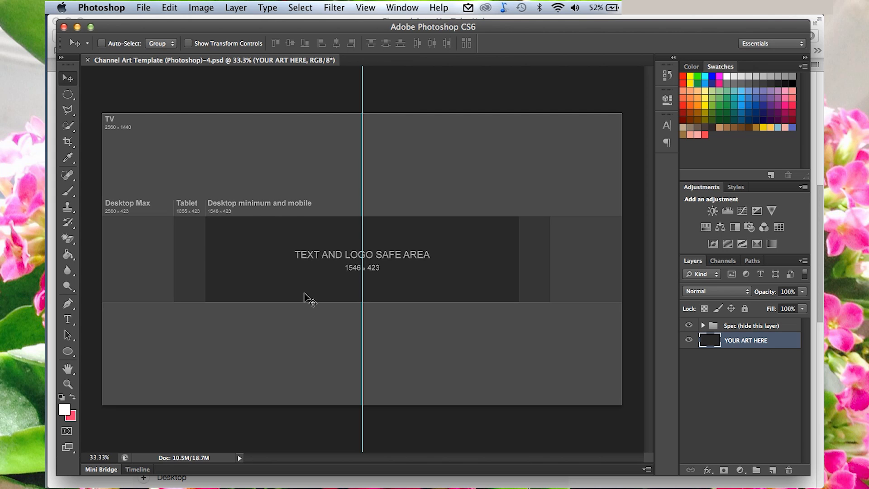
pyautogui.click(143, 8)
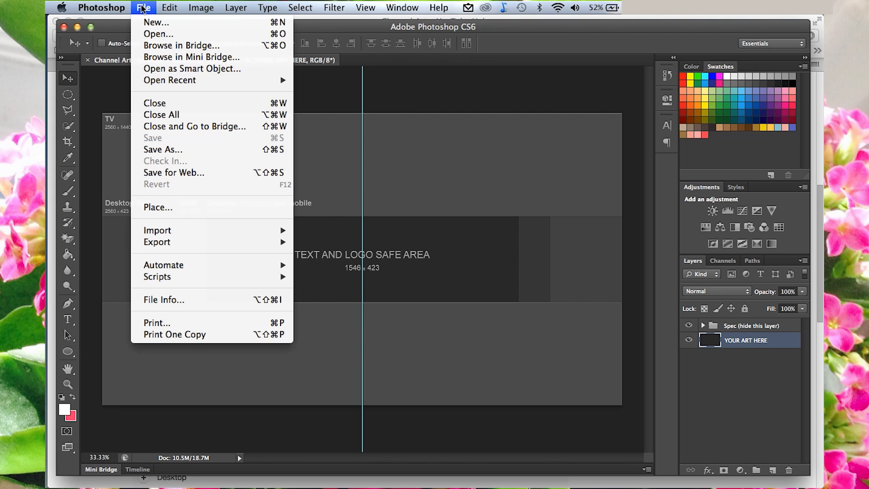
pyautogui.click(470, 130)
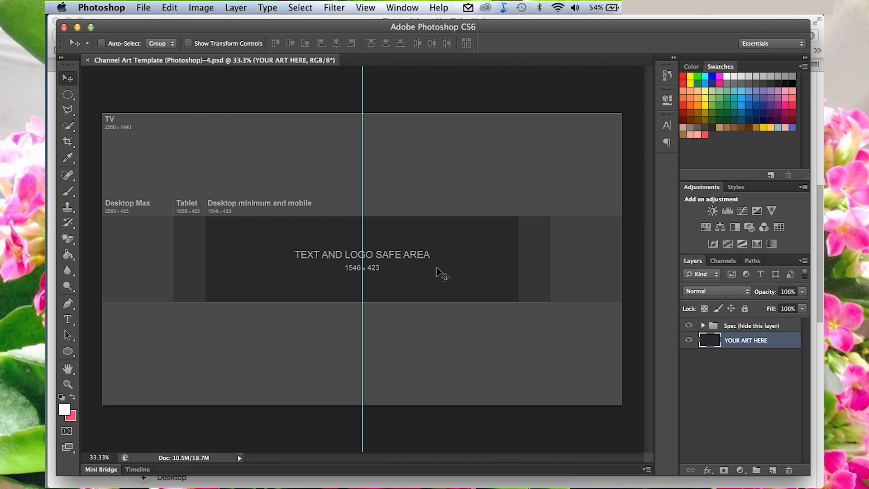
# Step: Switch to Safari and search Google Images for "tumblr backgrounds"
pyautogui.moveTo(45, 228)
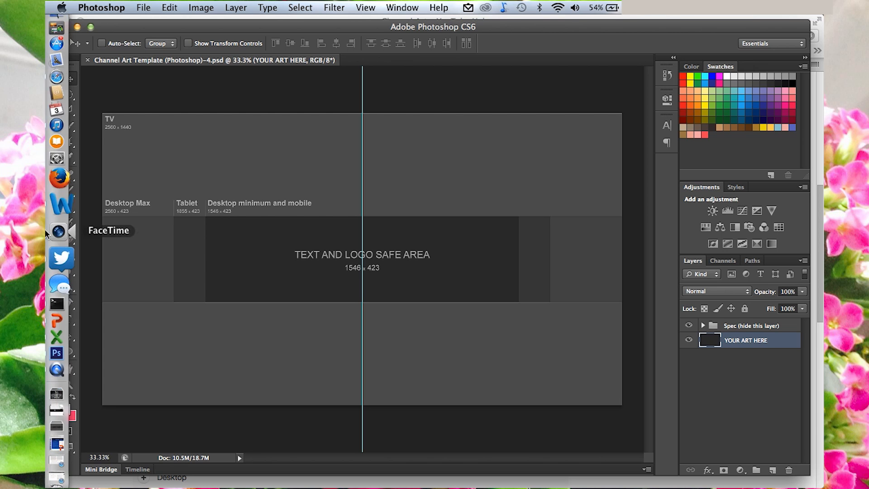
pyautogui.click(61, 100)
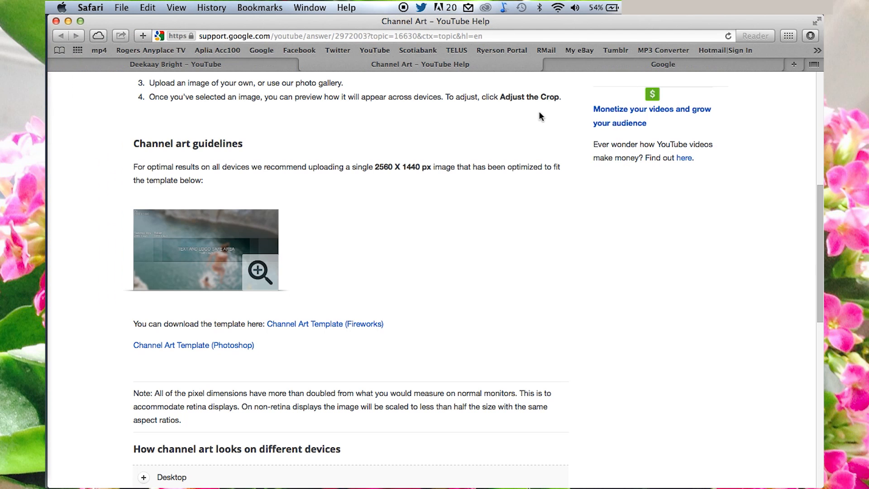
pyautogui.doubleClick(633, 66)
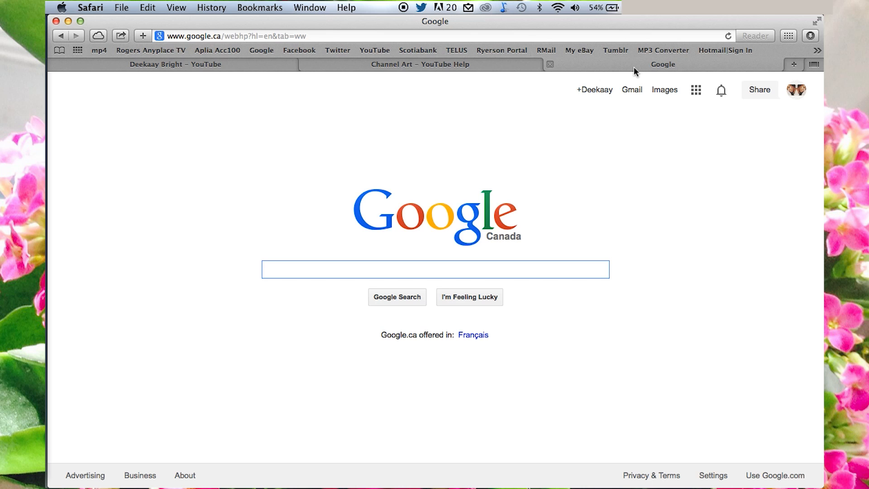
pyautogui.write('tum')
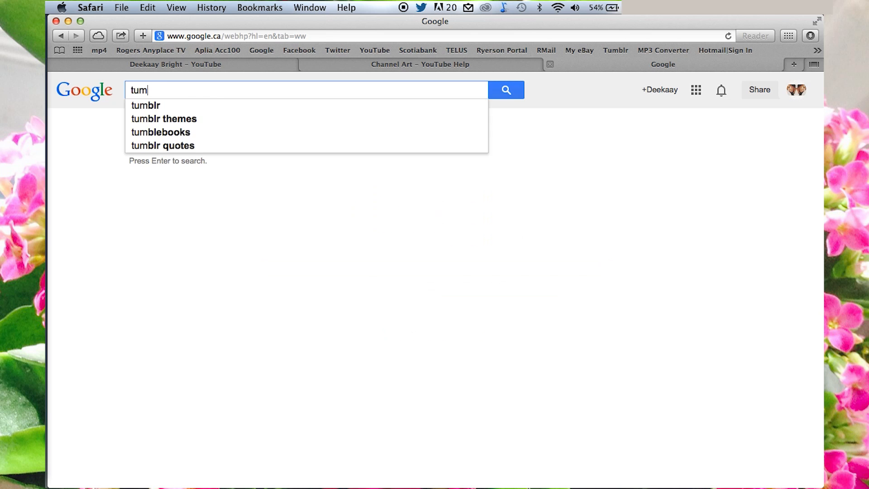
pyautogui.write('blr ba')
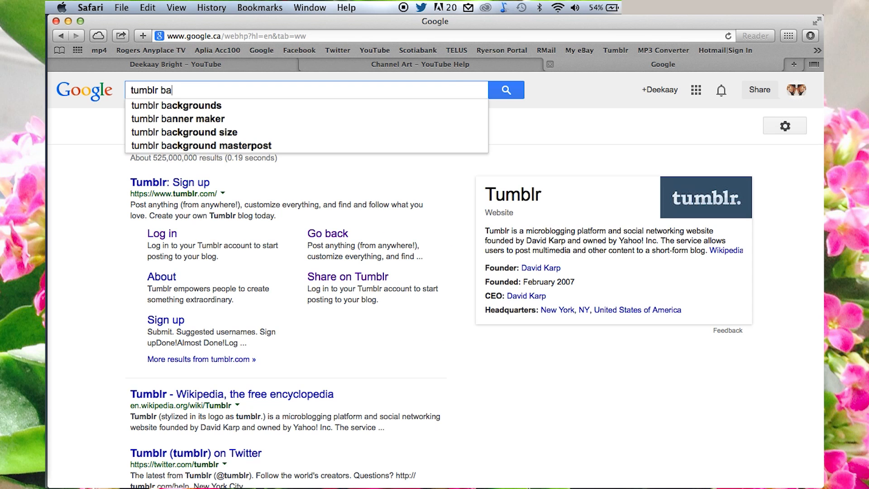
pyautogui.click(201, 107)
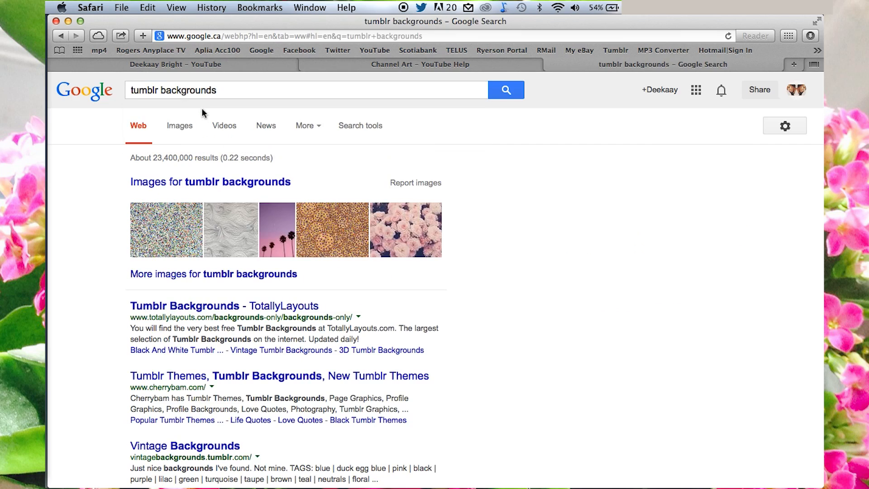
pyautogui.click(184, 126)
# Step: Browse the background image results and preview the purple roses picture
pyautogui.scroll(-10, 330, 345)
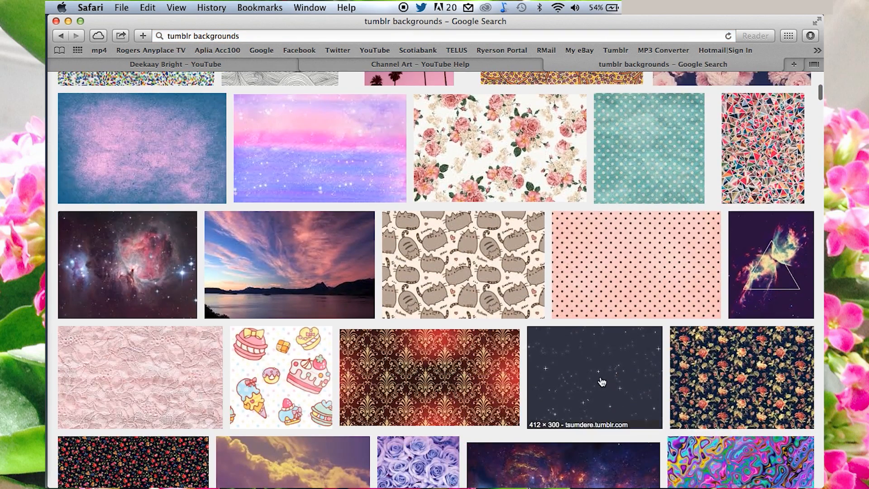
pyautogui.scroll(-9, 589, 295)
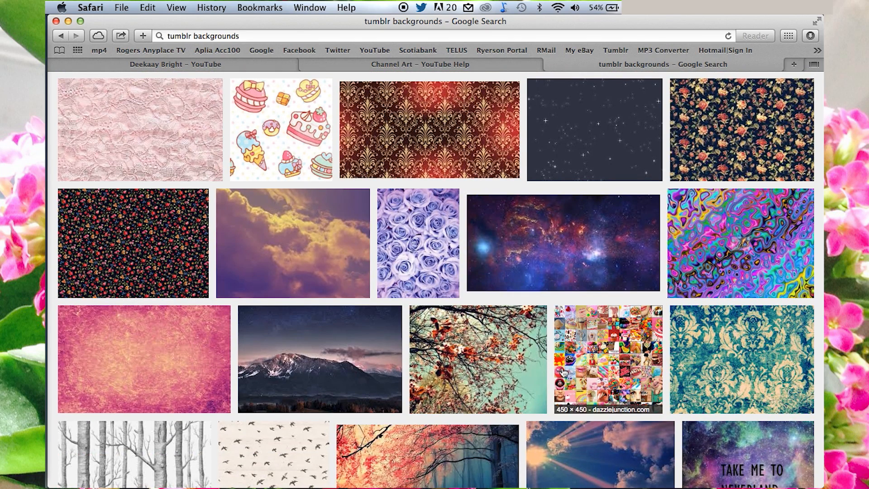
pyautogui.click(416, 263)
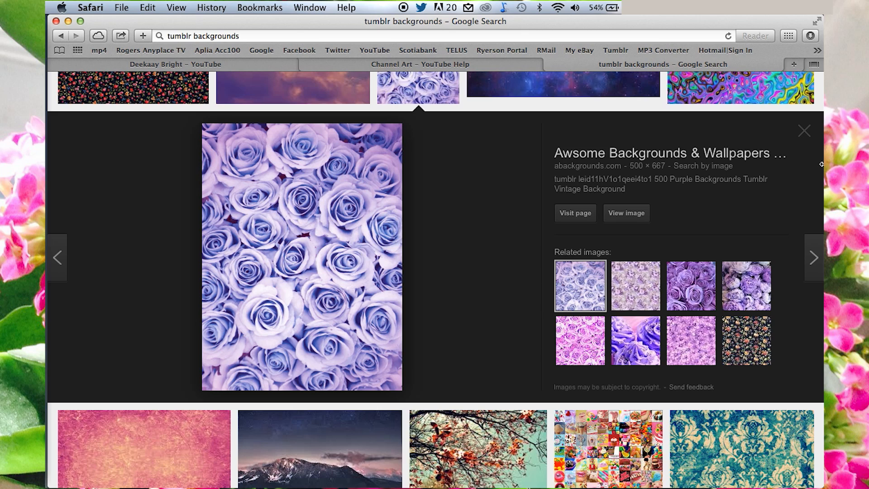
pyautogui.click(804, 131)
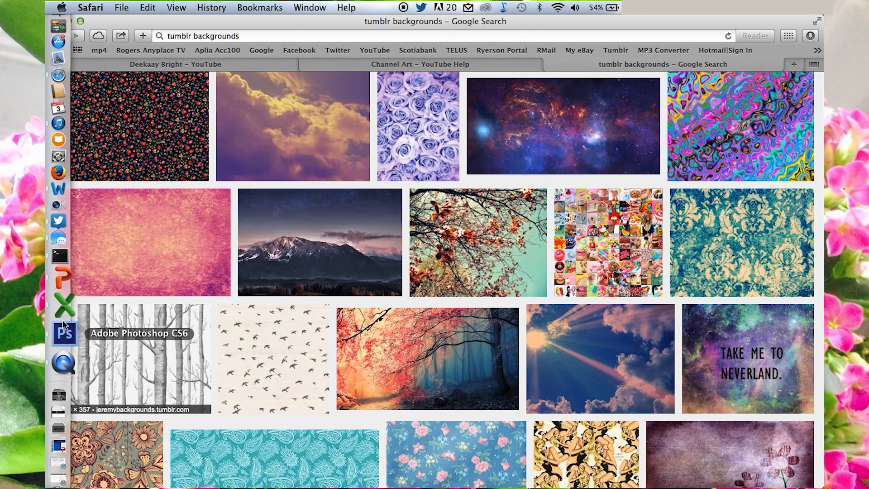
# Step: Switch to Photoshop and place the purple roses image from the Downloads folder into the channel art template
pyautogui.click(63, 326)
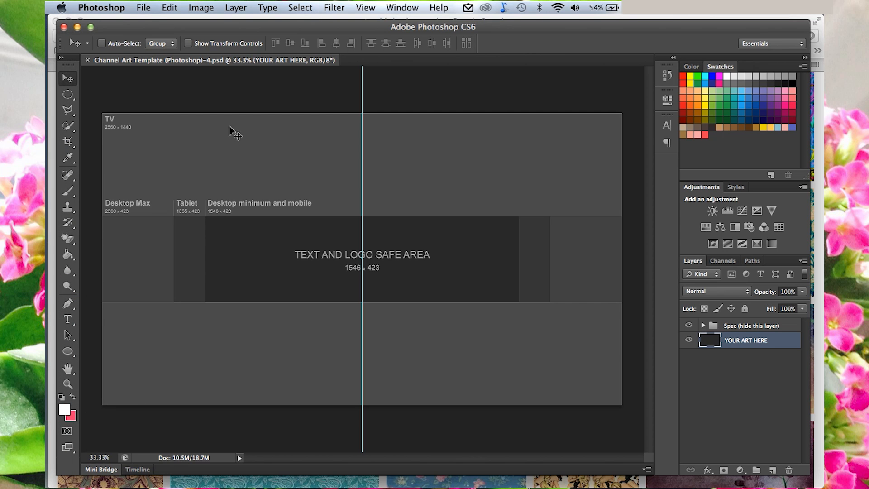
pyautogui.click(141, 7)
pyautogui.click(143, 8)
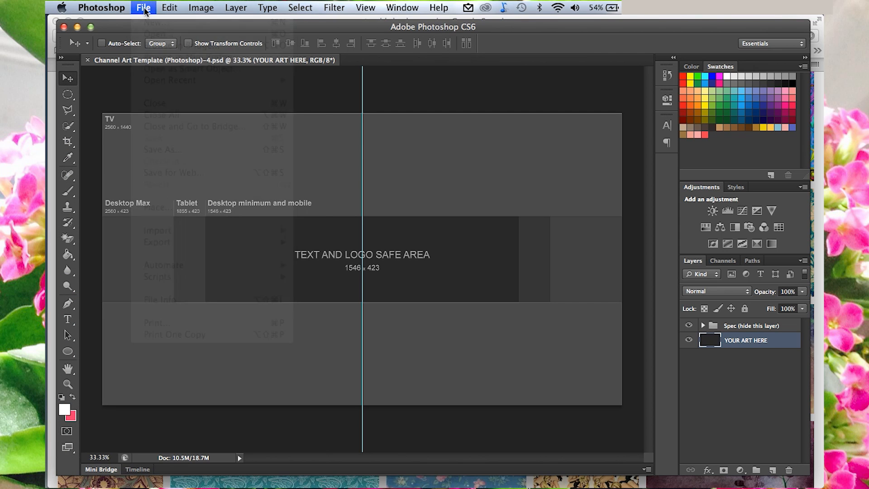
pyautogui.moveTo(57, 340)
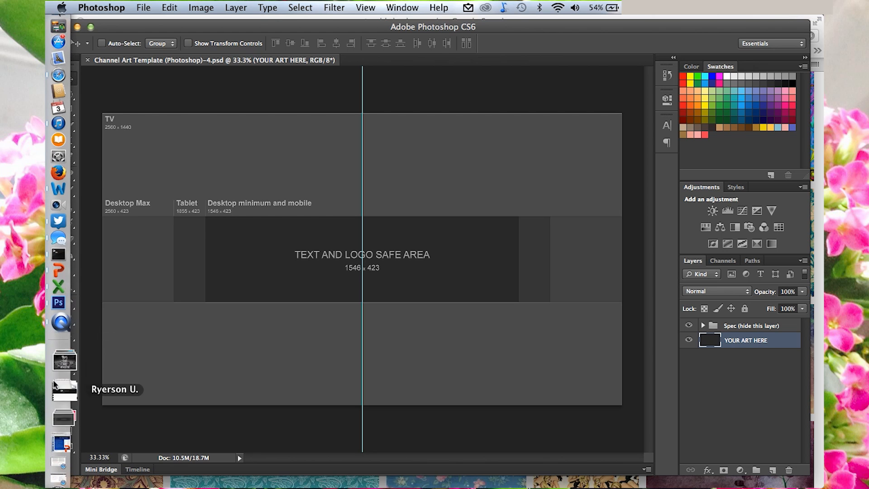
pyautogui.click(58, 391)
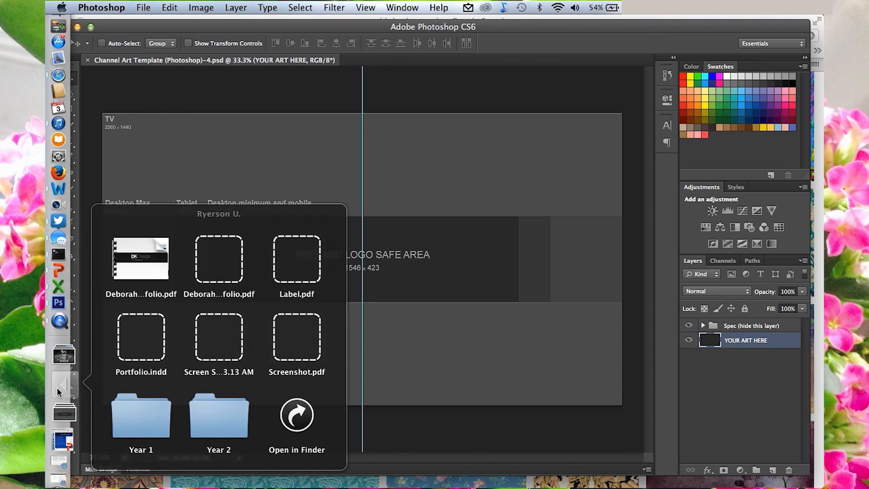
pyautogui.click(60, 399)
pyautogui.click(60, 401)
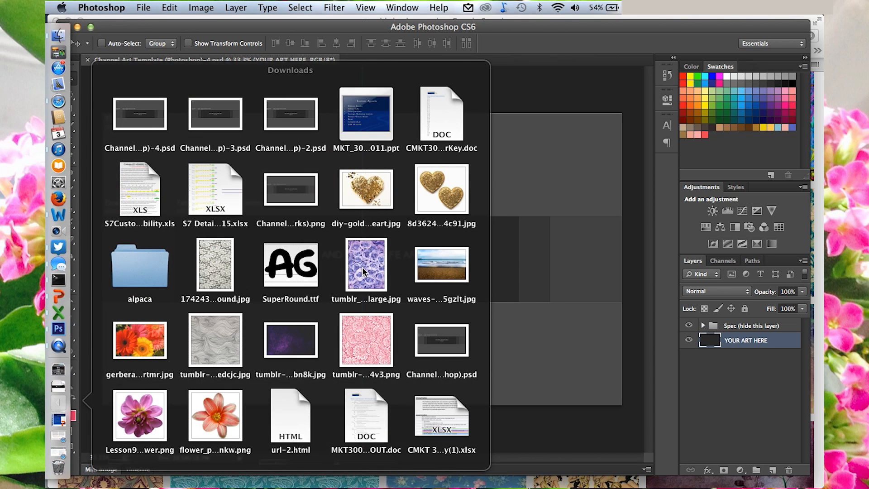
pyautogui.moveTo(378, 266); pyautogui.dragTo(462, 246)
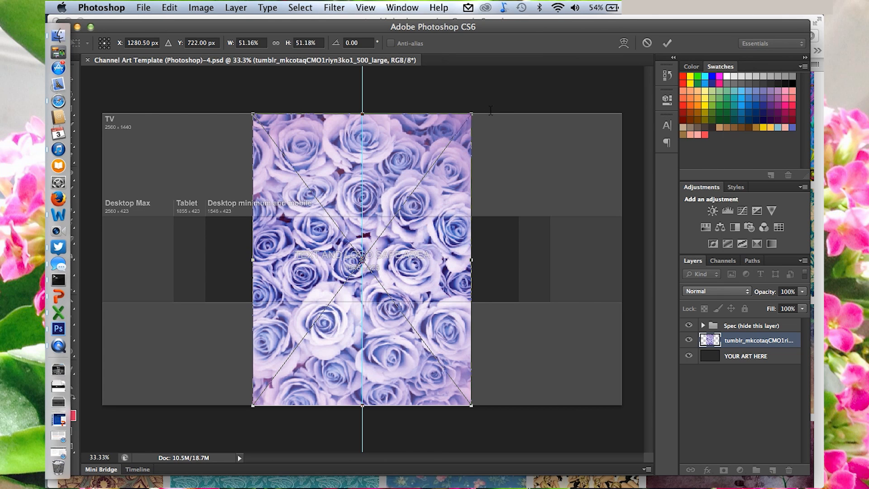
# Step: Rotate the roses image 90 degrees, scale it to about 91% by 93% so it covers the whole canvas, and commit the placement
pyautogui.moveTo(484, 111); pyautogui.dragTo(574, 399)
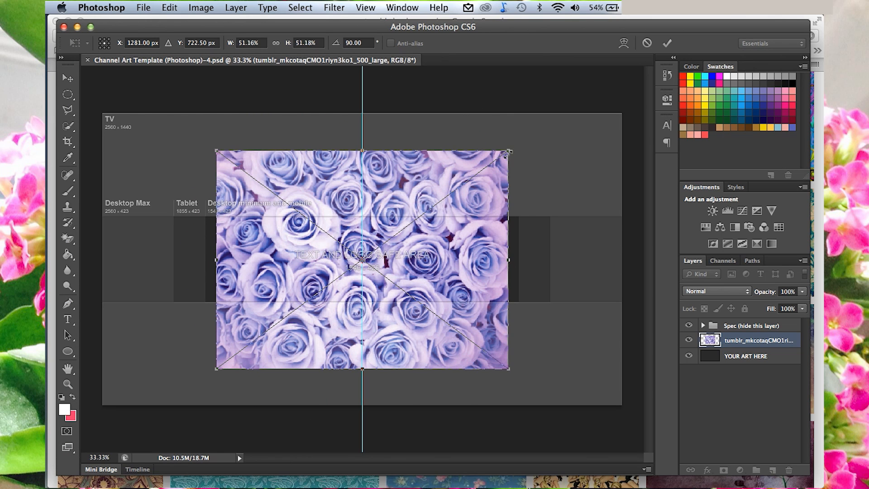
pyautogui.moveTo(507, 153); pyautogui.dragTo(614, 70)
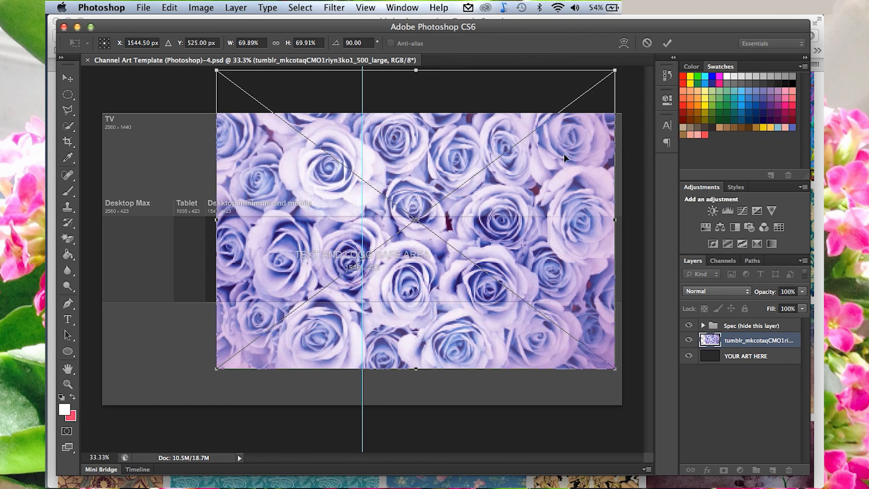
pyautogui.moveTo(218, 369); pyautogui.dragTo(79, 422)
pyautogui.moveTo(615, 264); pyautogui.dragTo(632, 265)
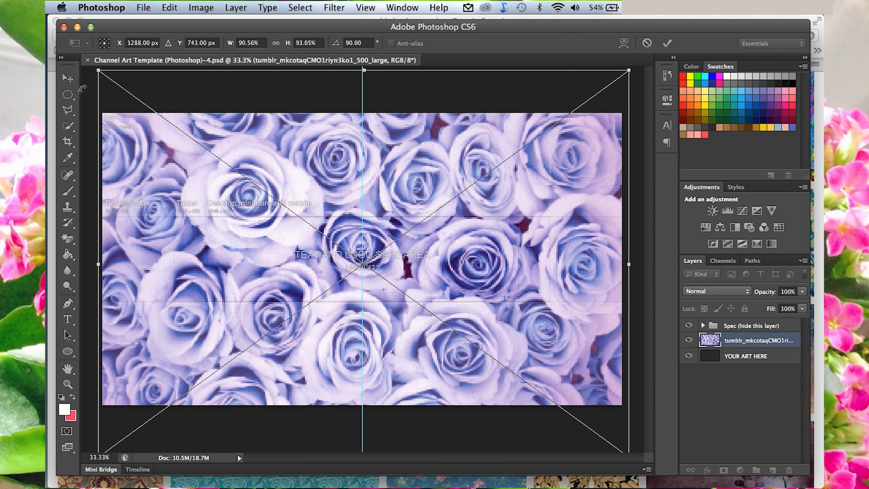
pyautogui.click(68, 79)
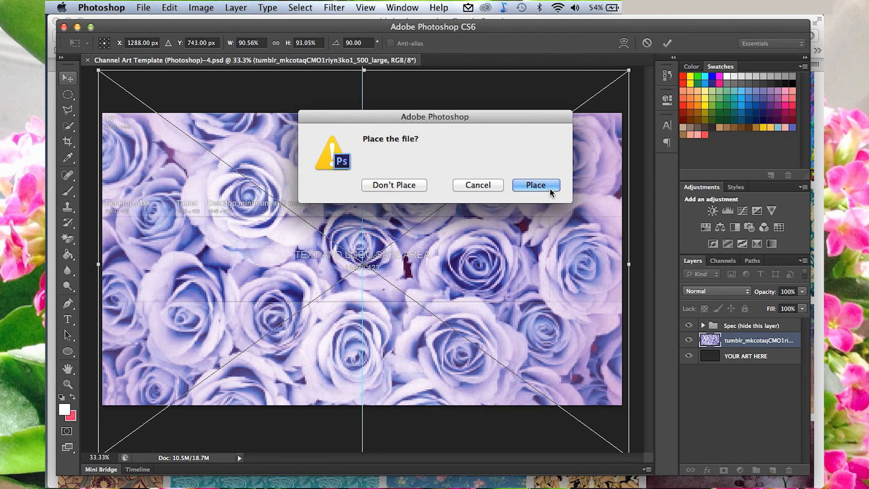
pyautogui.click(536, 185)
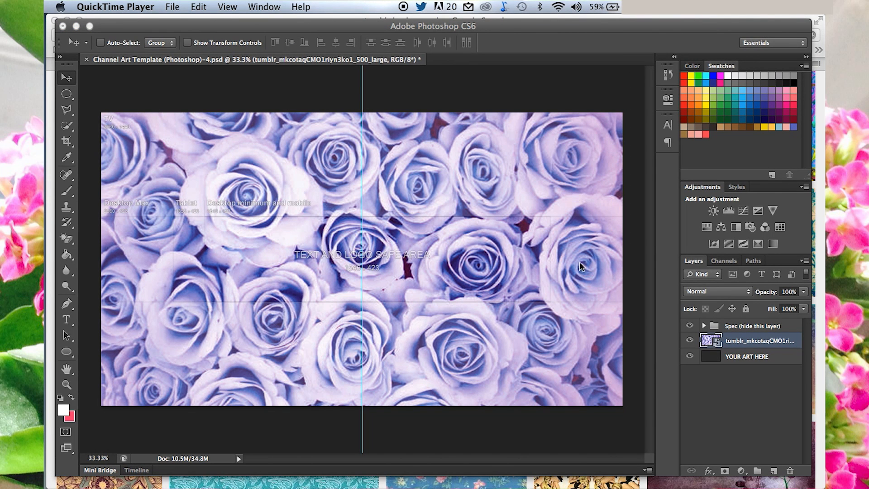
# Step: Try the Darken and Linear Burn blend modes on the roses layer and set it back to Normal
pyautogui.click(719, 300)
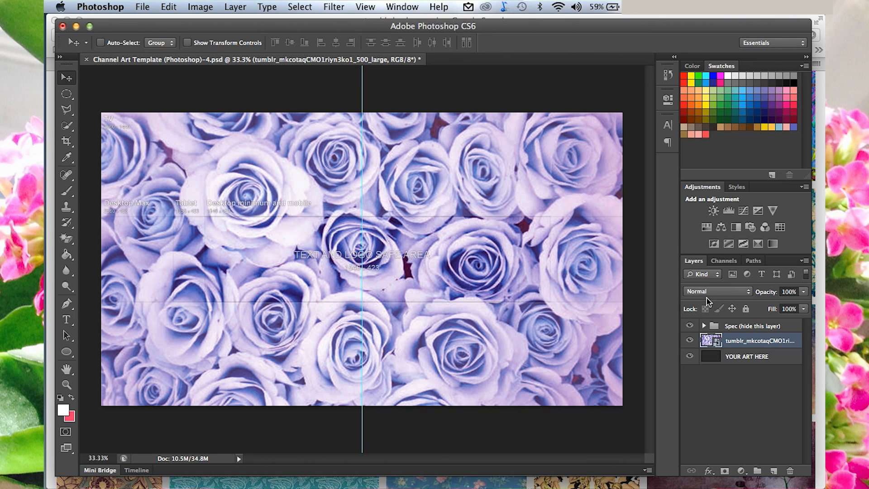
pyautogui.click(726, 292)
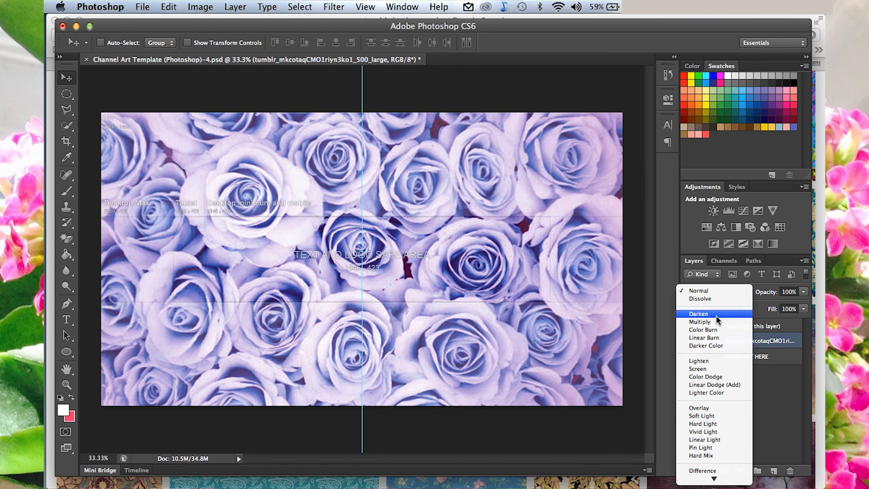
pyautogui.click(716, 315)
pyautogui.click(719, 293)
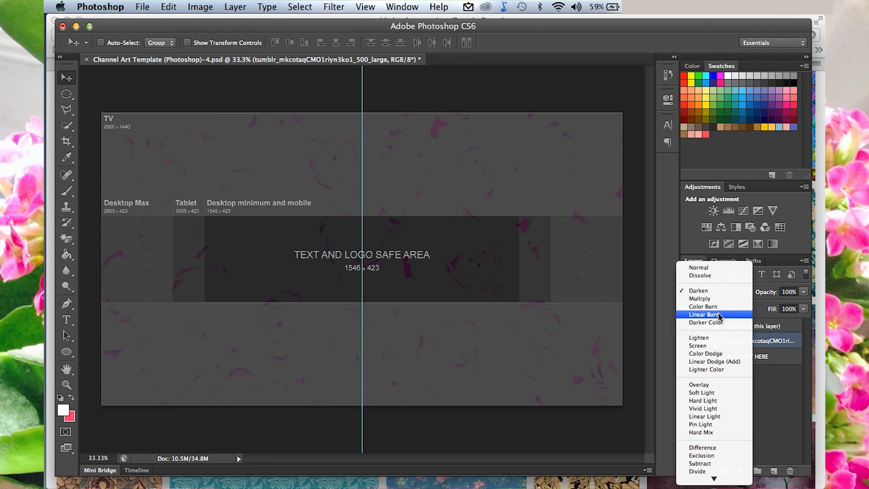
pyautogui.click(720, 315)
pyautogui.click(720, 296)
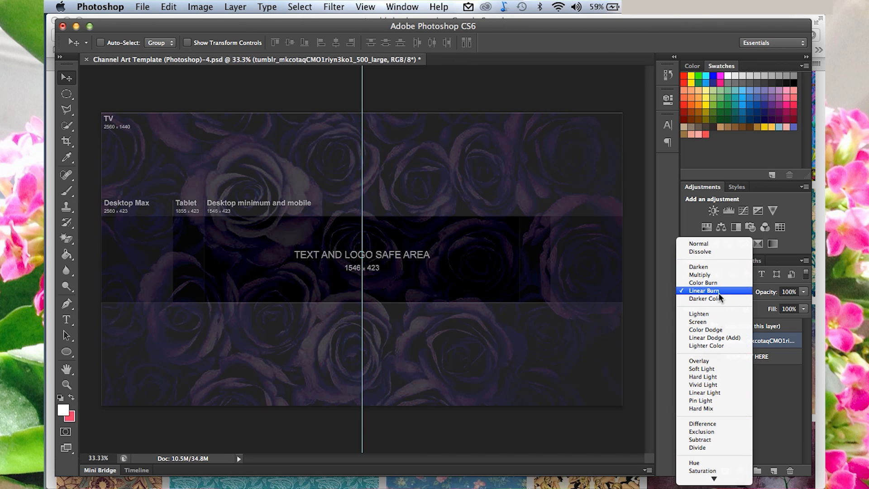
pyautogui.click(714, 244)
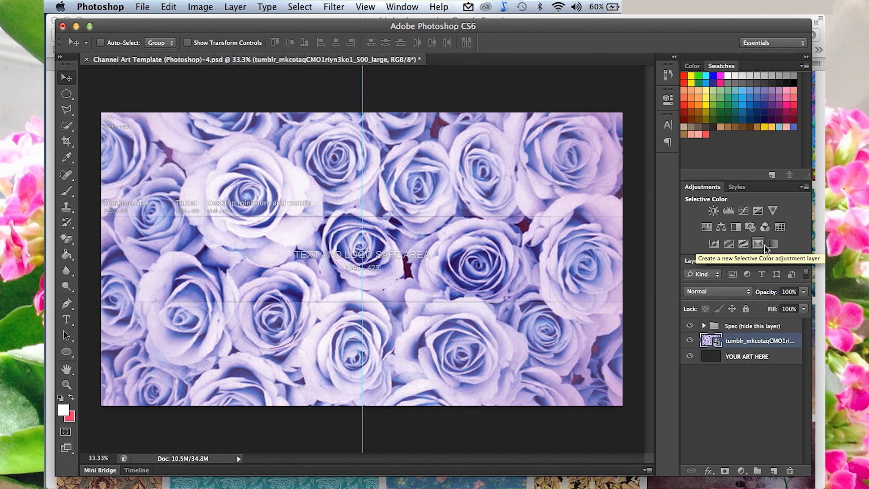
# Step: Add a Hue/Saturation adjustment layer with default options directly above the roses image layer
pyautogui.click(236, 7)
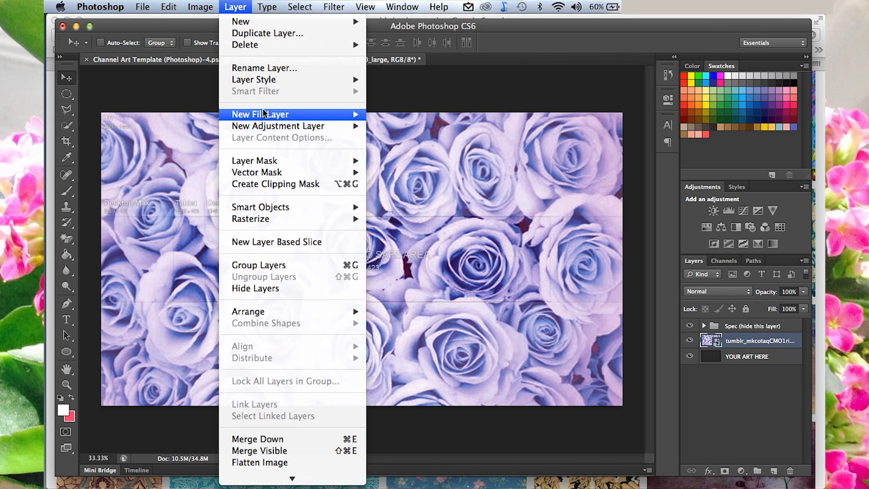
pyautogui.moveTo(267, 128)
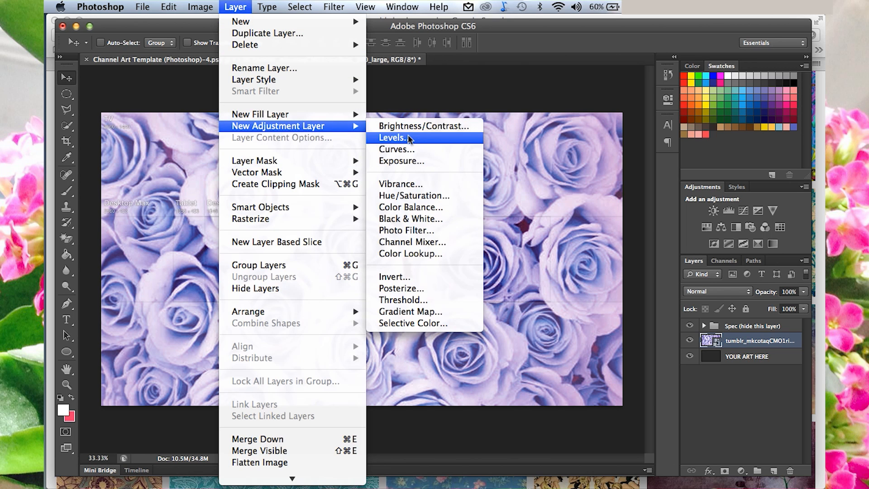
pyautogui.click(400, 197)
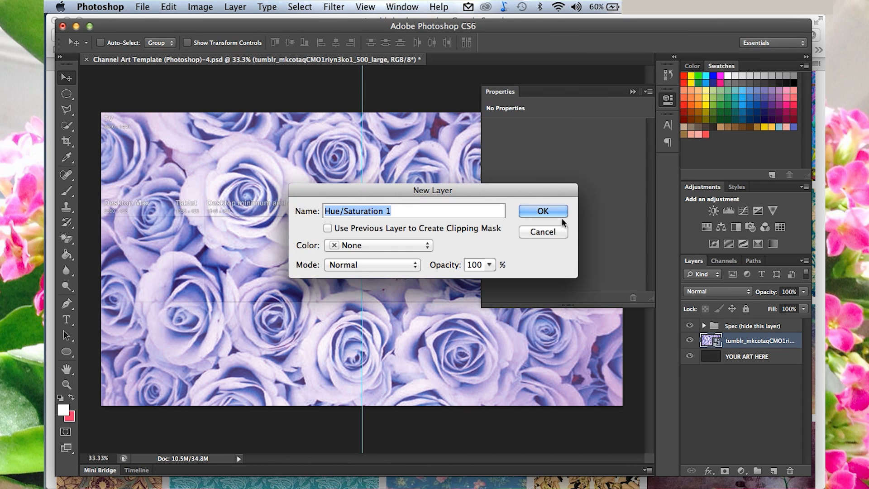
pyautogui.click(549, 211)
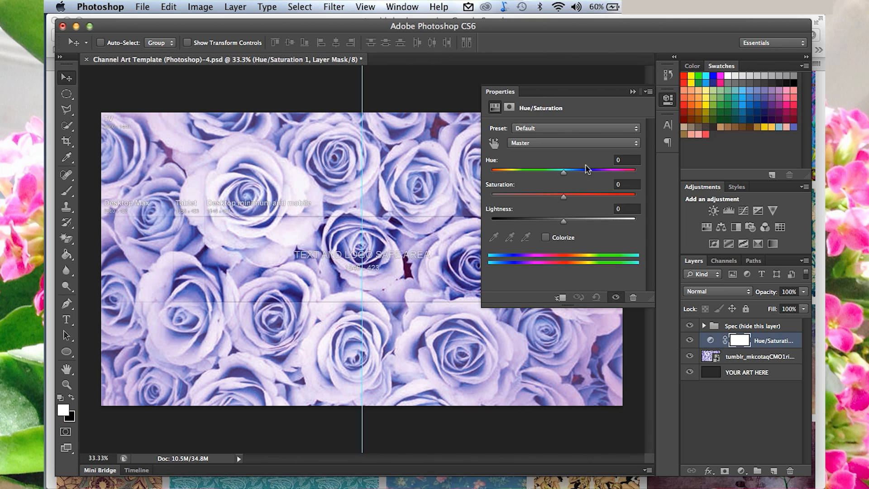
# Step: Recolour the roses to a pale pink with about +102 hue, -14 saturation and +34 lightness
pyautogui.moveTo(565, 173); pyautogui.dragTo(572, 174)
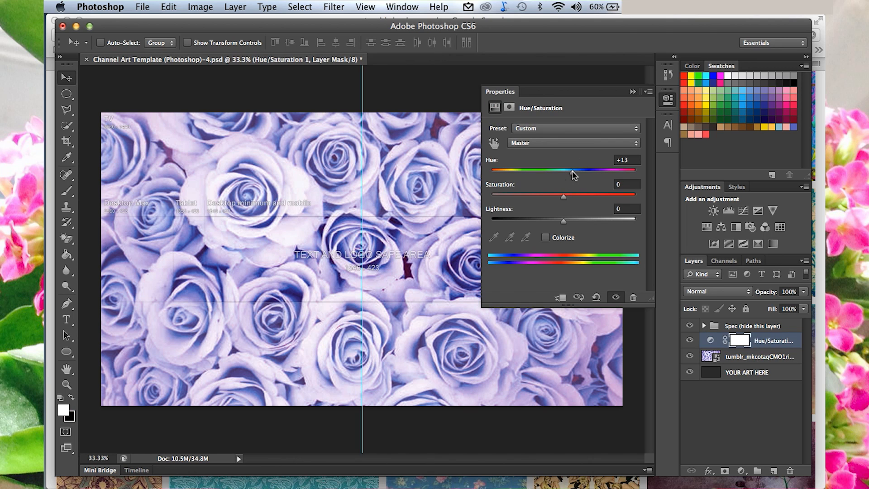
pyautogui.click(595, 172)
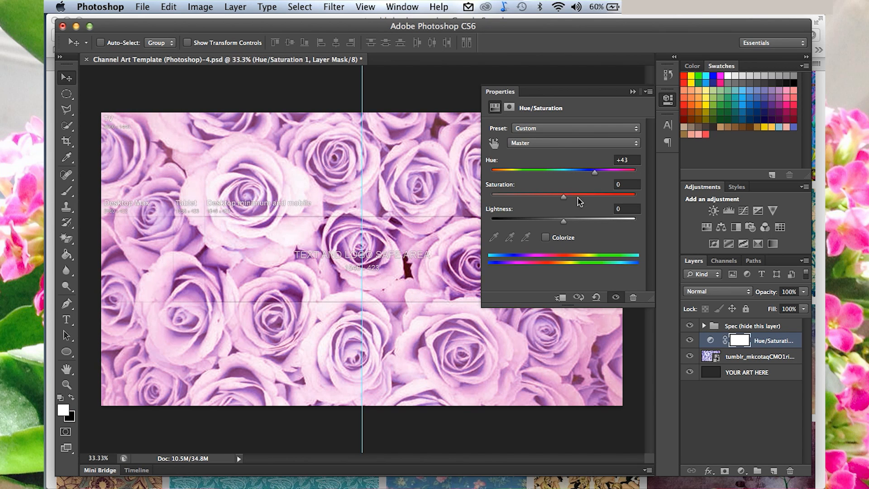
pyautogui.click(537, 196)
pyautogui.click(537, 196)
pyautogui.moveTo(537, 196); pyautogui.dragTo(581, 196)
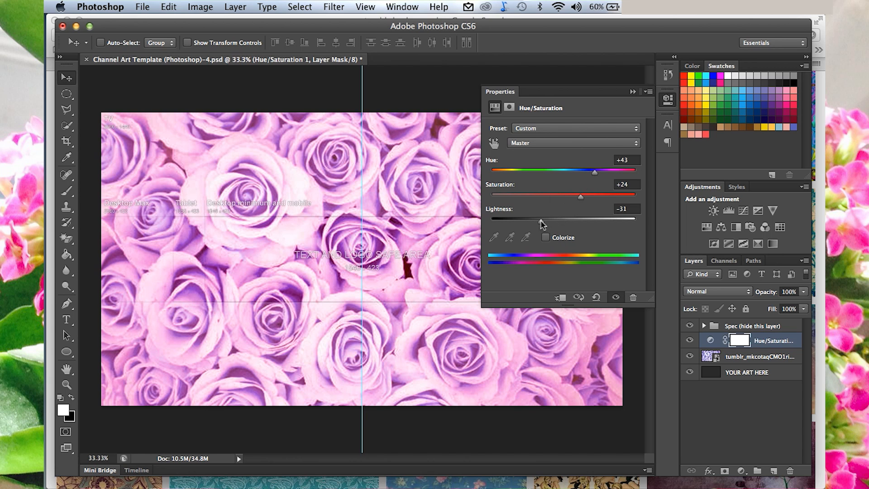
pyautogui.moveTo(543, 222); pyautogui.dragTo(589, 221)
pyautogui.click(553, 196)
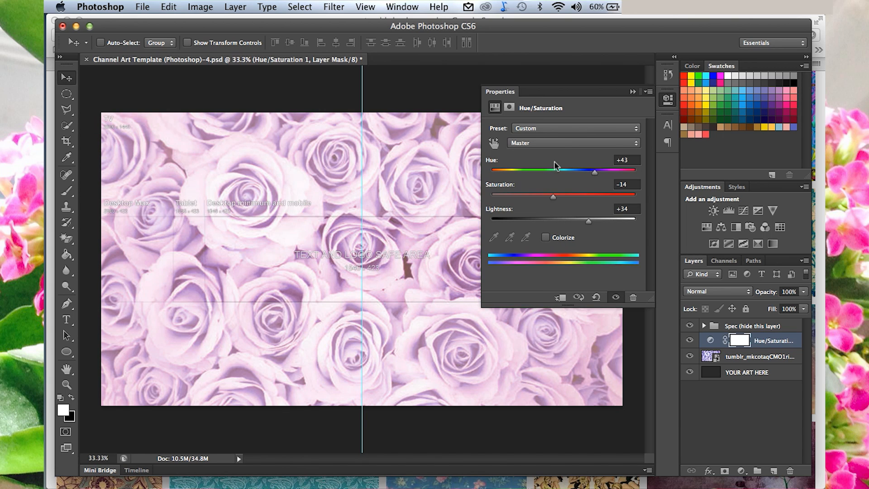
pyautogui.moveTo(594, 171); pyautogui.dragTo(612, 172)
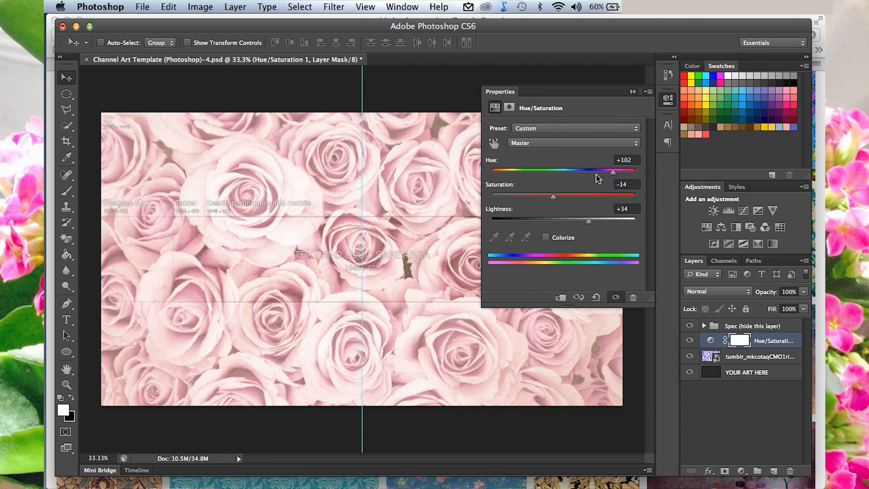
# Step: Refine the adjustment with hue +116 and saturation -6, nudge the saturation slightly higher, and collapse the adjustment settings
pyautogui.click(633, 159)
pyautogui.press('BackSpace')
pyautogui.press('BackSpace')
pyautogui.press('BackSpace')
pyautogui.write('116')
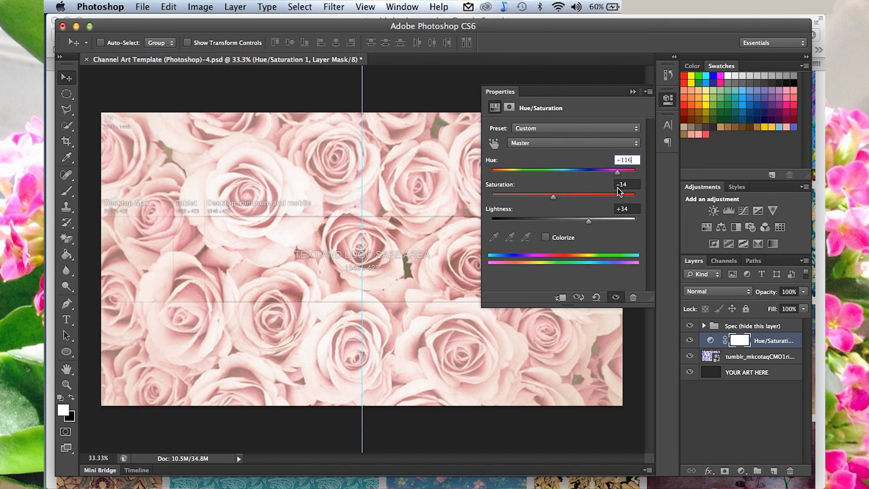
pyautogui.click(627, 184)
pyautogui.press('BackSpace')
pyautogui.write('6')
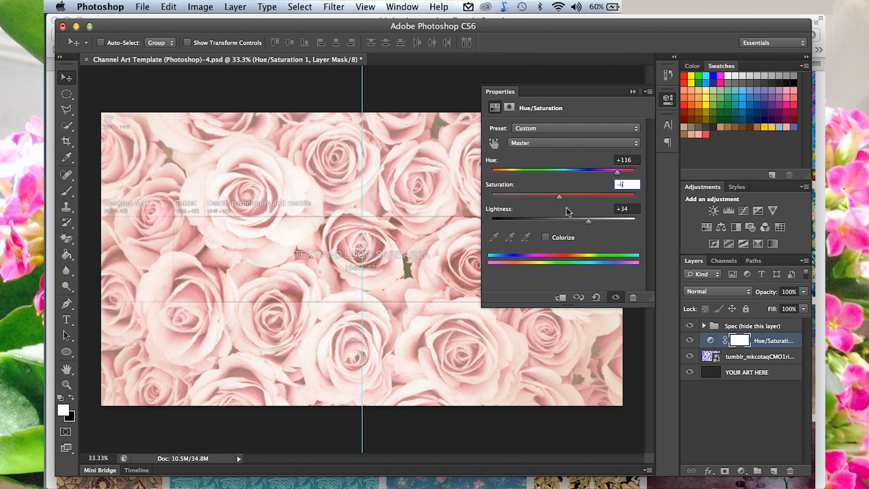
pyautogui.moveTo(563, 199)
pyautogui.mouseDown()
pyautogui.moveTo(557, 197)
pyautogui.moveTo(573, 206)
pyautogui.mouseUp()
pyautogui.click(633, 92)
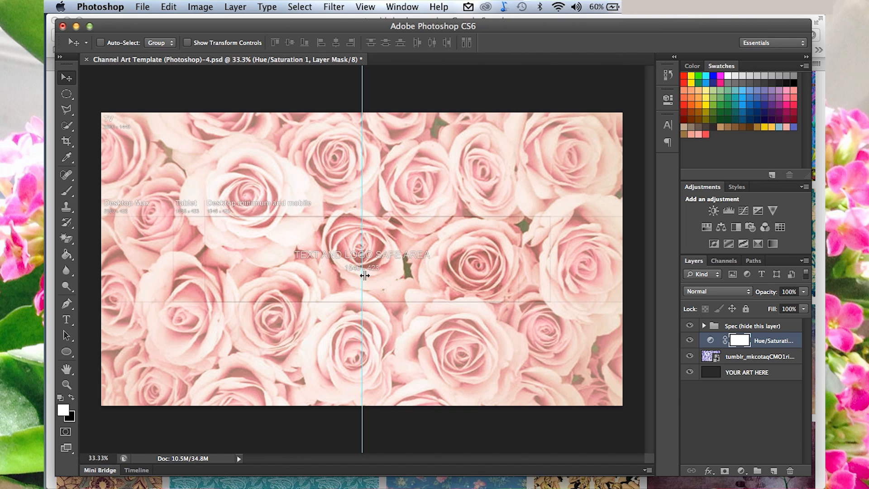
# Step: Add a text box across the template's text and logo safe area reading "DeekaayBright" in Alpaca Solidify, 54 pt
pyautogui.click(66, 319)
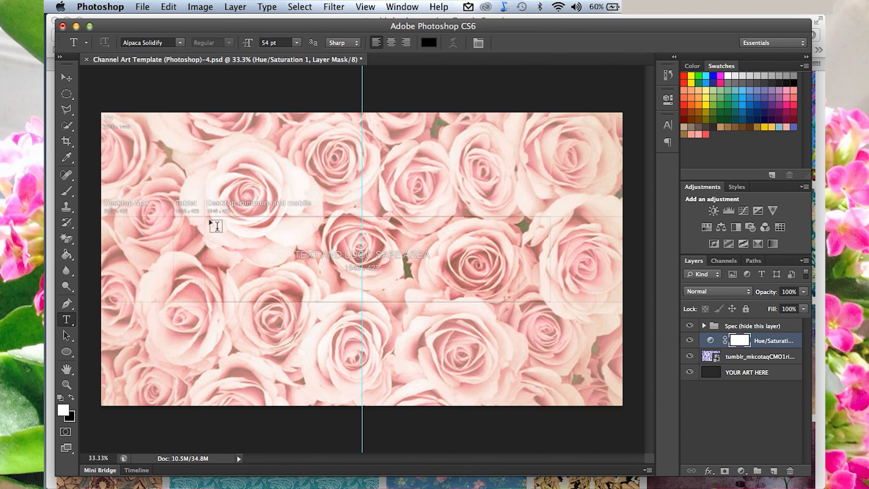
pyautogui.moveTo(219, 227); pyautogui.dragTo(497, 286)
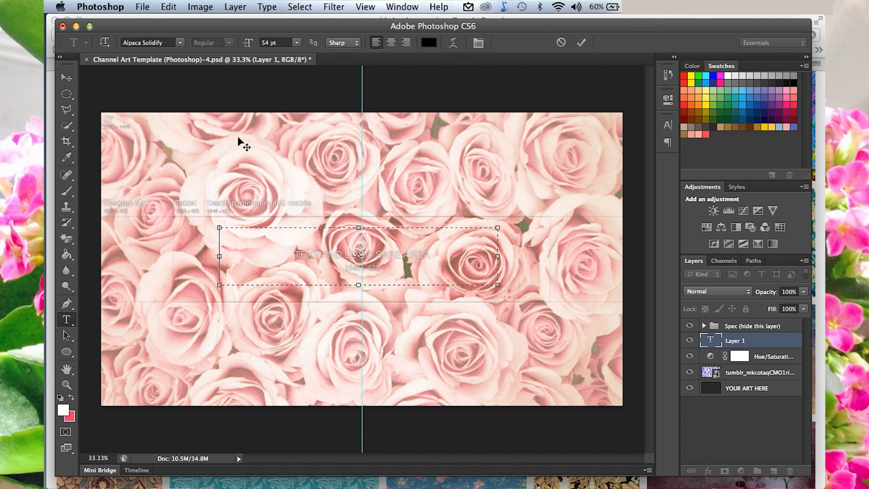
pyautogui.click(180, 43)
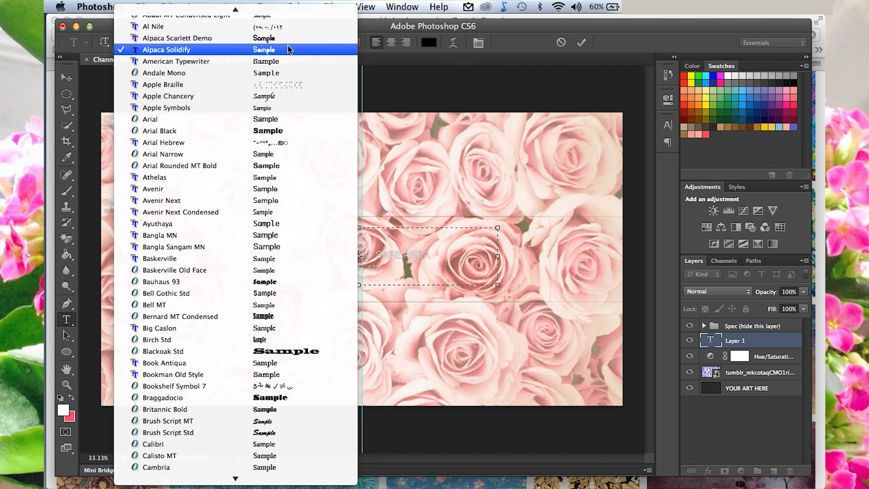
pyautogui.click(148, 50)
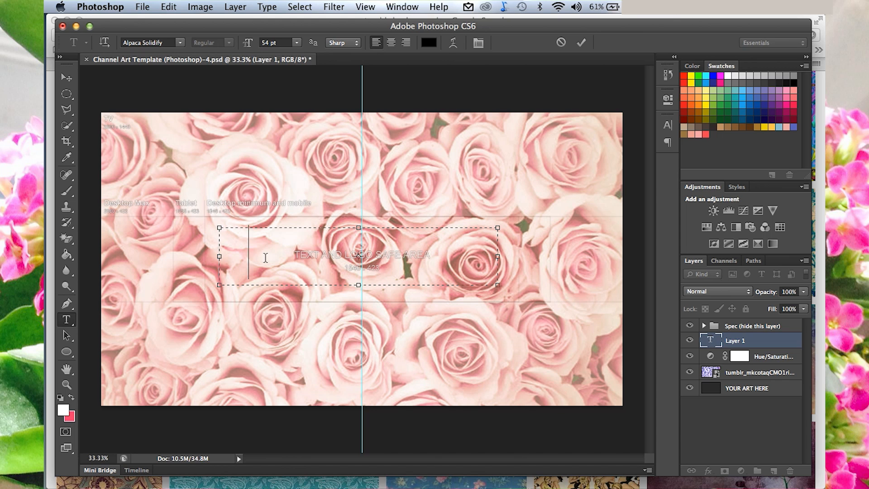
pyautogui.write('Deekaay')
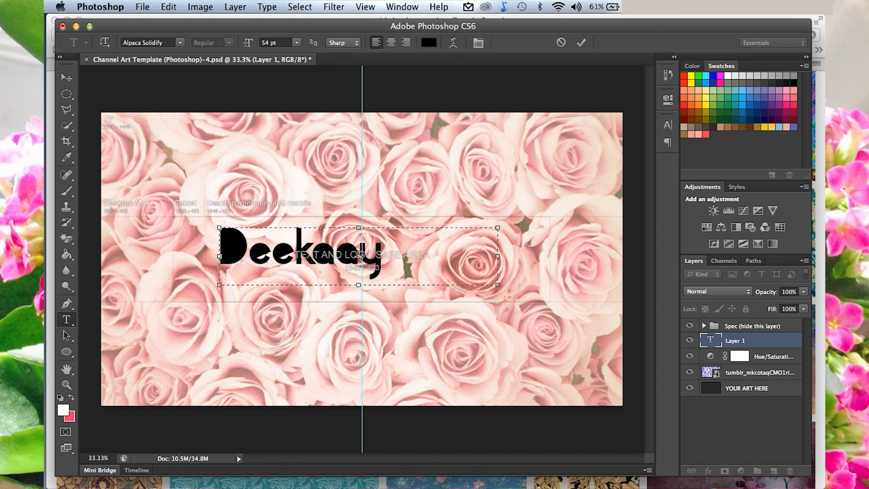
pyautogui.write('Bright')
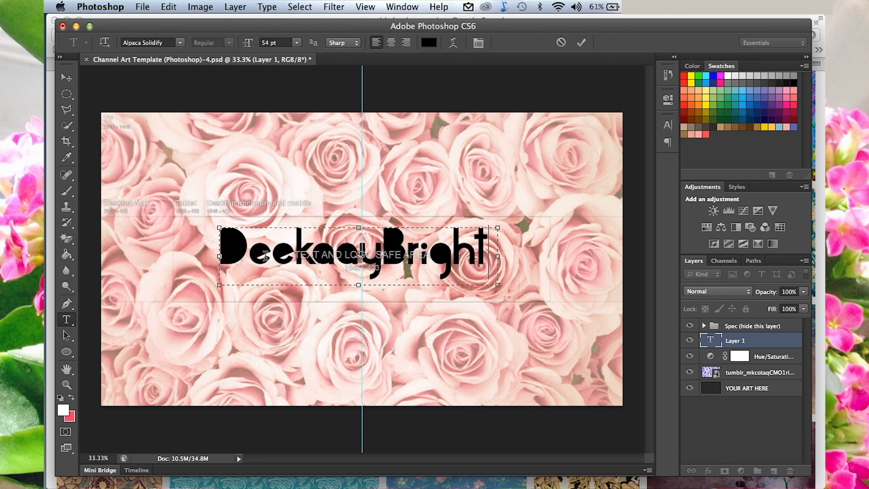
# Step: Nudge the DeekaayBright text down and to the right until it sits centred in the text and logo safe area
pyautogui.click(66, 77)
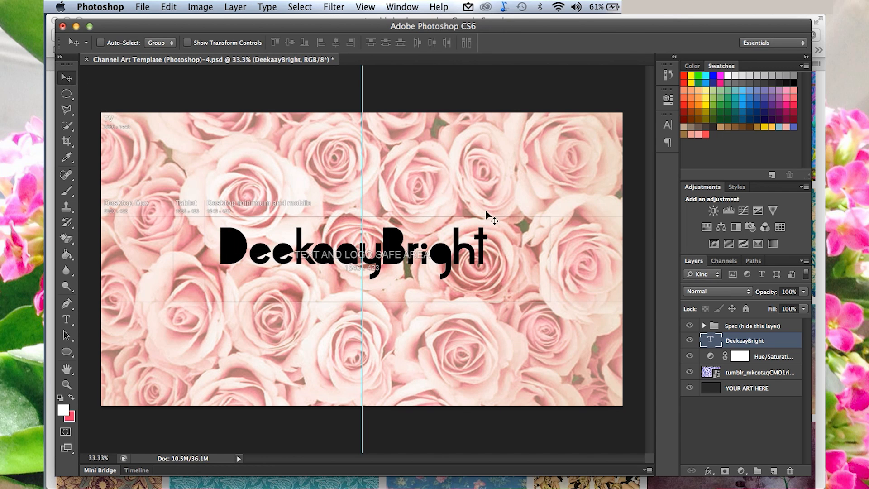
pyautogui.press('Down')
pyautogui.press('Down')
pyautogui.press('Down')
pyautogui.press('Down')
pyautogui.press('Down')
pyautogui.press('Down')
pyautogui.press('Down')
pyautogui.press('Down')
pyautogui.press('Down')
pyautogui.press('Down')
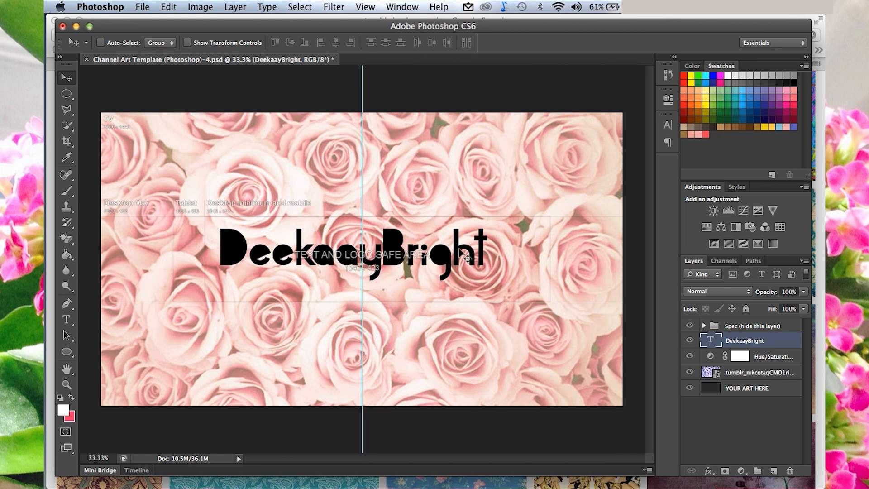
pyautogui.press('Right')
pyautogui.press('Right')
pyautogui.press('Right')
pyautogui.press('Right')
pyautogui.press('Right')
pyautogui.press('Right')
pyautogui.press('Right')
pyautogui.press('Right')
pyautogui.press('Right')
pyautogui.press('Right')
pyautogui.press('Right')
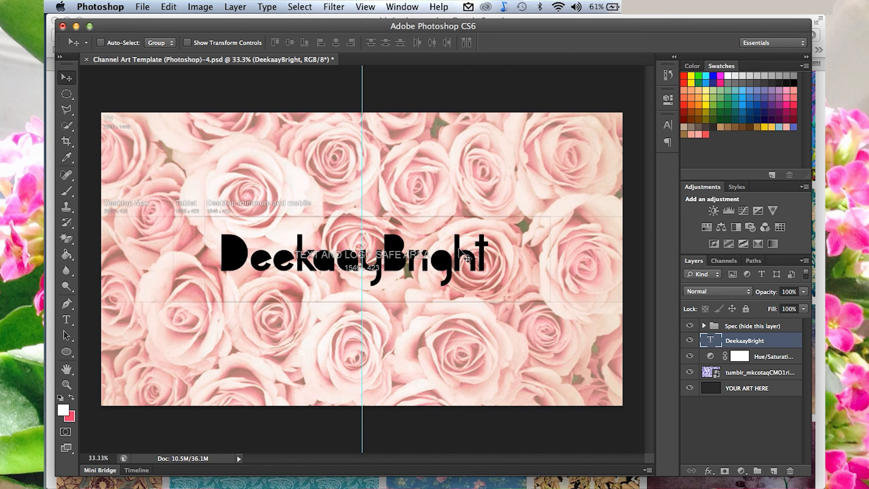
pyautogui.press('Down')
pyautogui.press('Down')
pyautogui.press('Down')
pyautogui.press('Down')
pyautogui.press('Down')
pyautogui.press('Down')
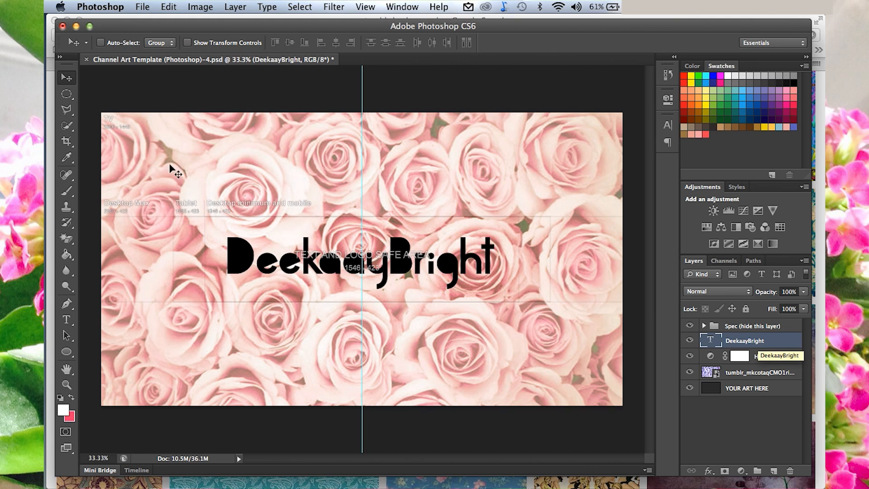
# Step: Select all the black letters of the DeekaayBright text with the Quick Selection tool
pyautogui.click(69, 130)
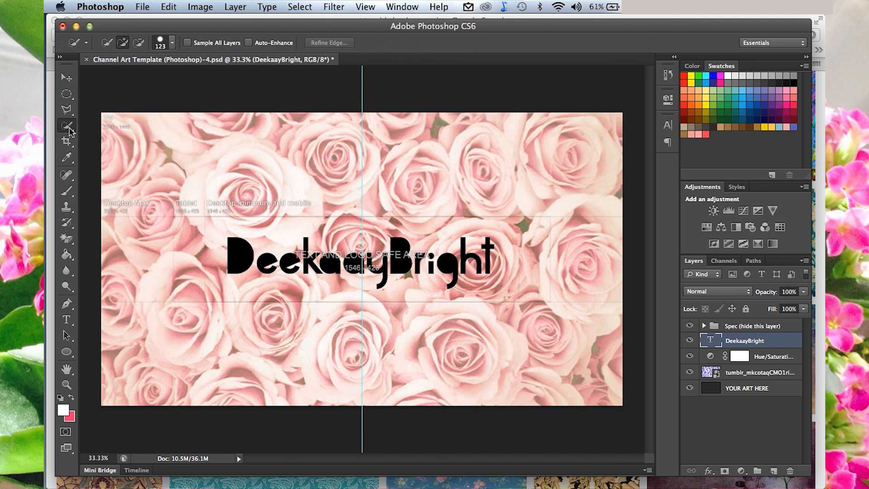
pyautogui.moveTo(65, 123); pyautogui.dragTo(109, 127)
pyautogui.moveTo(236, 250)
pyautogui.mouseDown()
pyautogui.moveTo(244, 267)
pyautogui.moveTo(361, 266)
pyautogui.mouseUp()
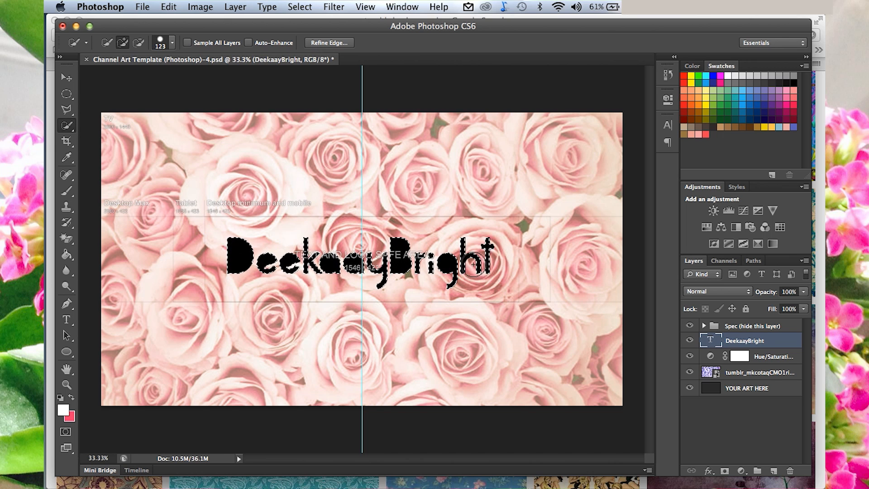
# Step: Copy the letter-shaped selection from the roses image layer to a new layer with Layer Via Copy
pyautogui.click(747, 376)
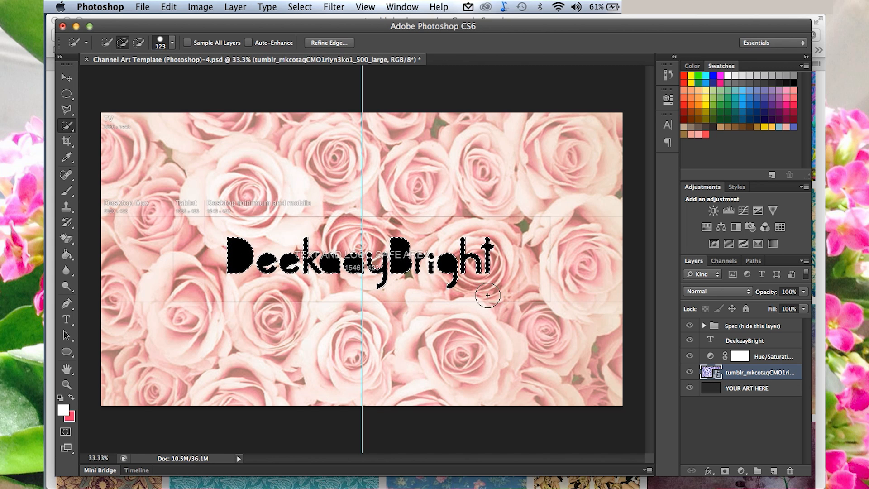
pyautogui.rightClick(404, 253)
pyautogui.click(400, 259)
pyautogui.rightClick(400, 259)
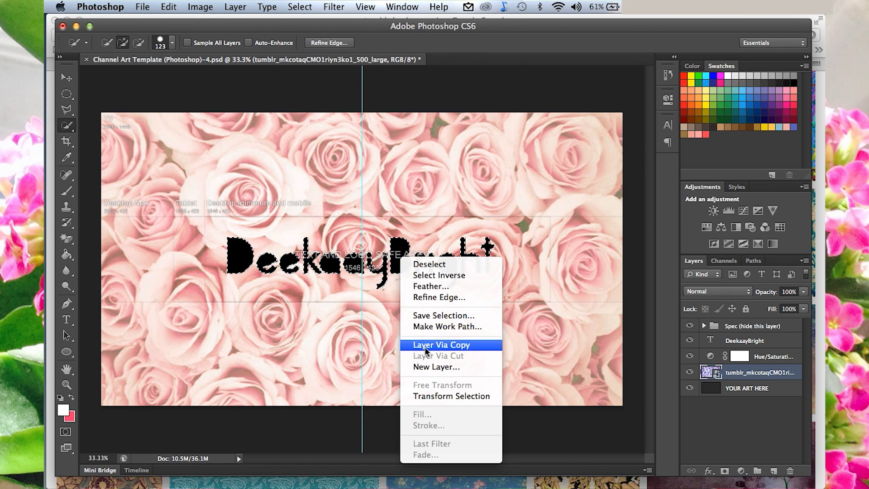
pyautogui.click(444, 349)
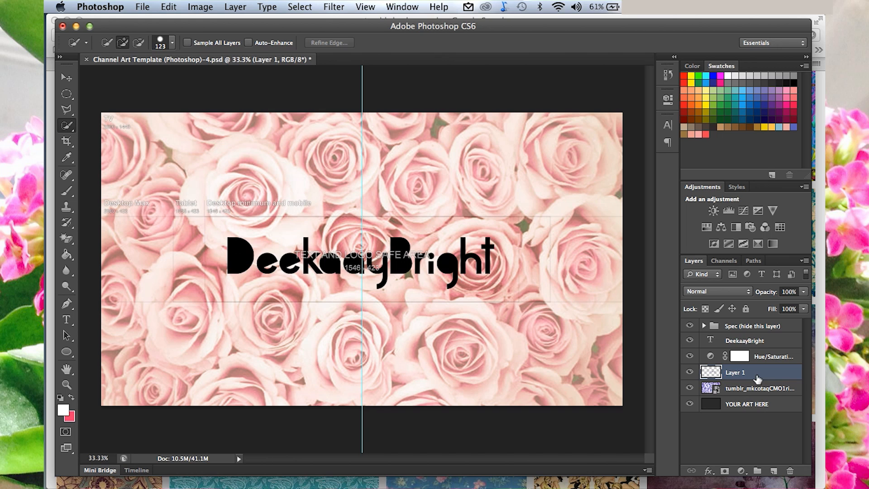
# Step: Hide the roses image layer and the black text layer so only the rose-patterned lettering shows, toggling the roses to compare
pyautogui.click(689, 389)
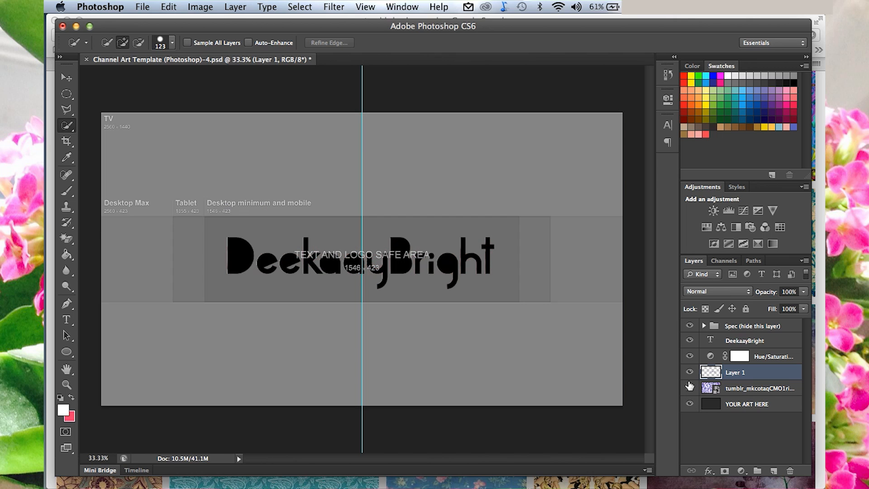
pyautogui.click(688, 342)
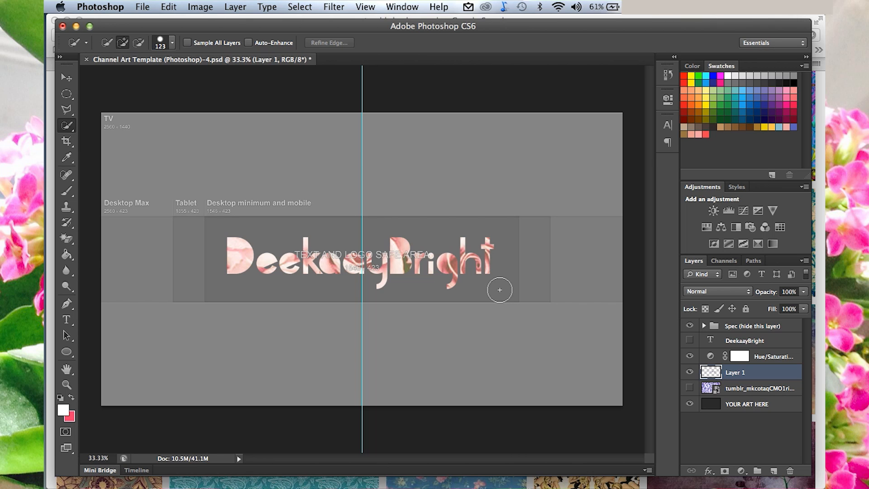
pyautogui.click(689, 389)
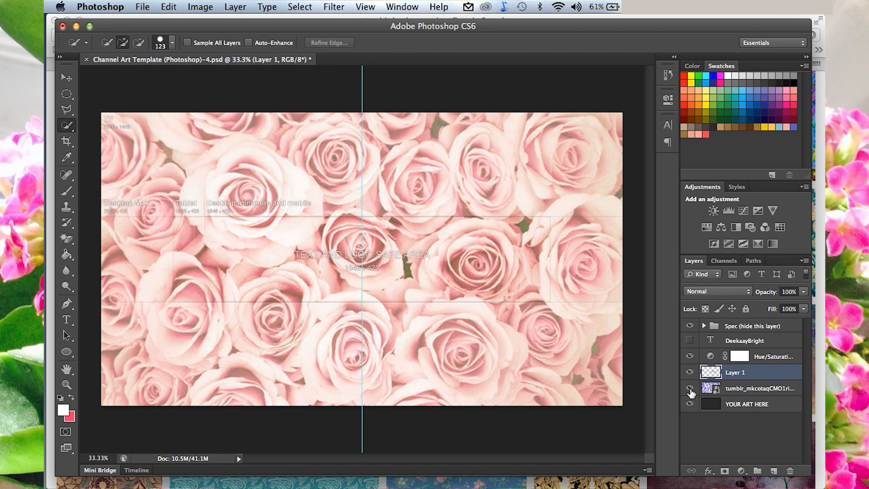
pyautogui.click(689, 388)
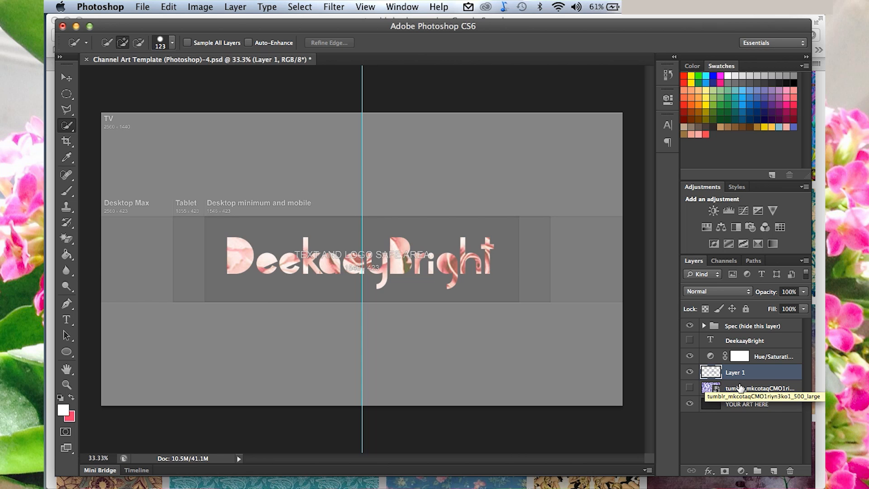
# Step: Add a new empty layer above the rose-patterned lettering and activate the Brush tool, checking its size and hardness settings
pyautogui.click(774, 472)
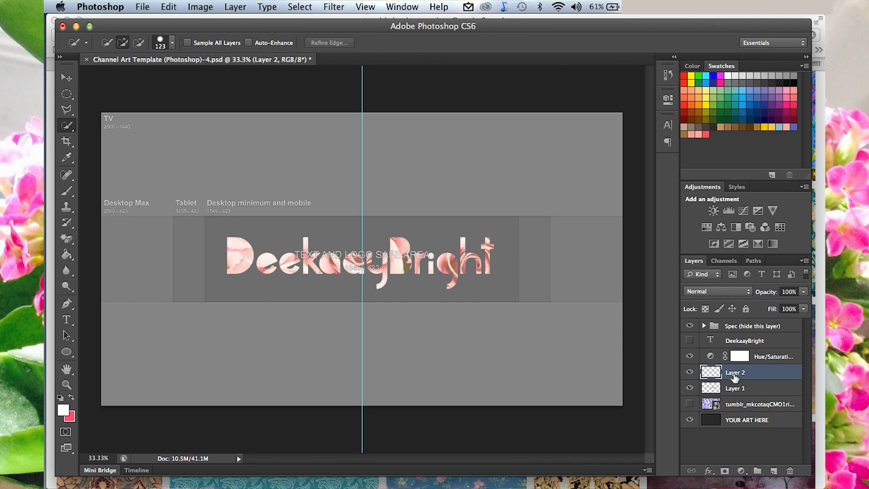
pyautogui.click(67, 193)
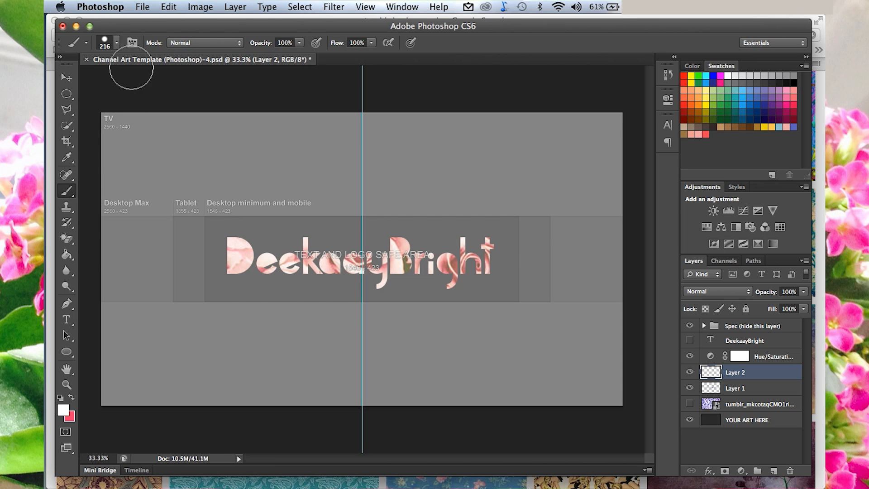
pyautogui.click(116, 43)
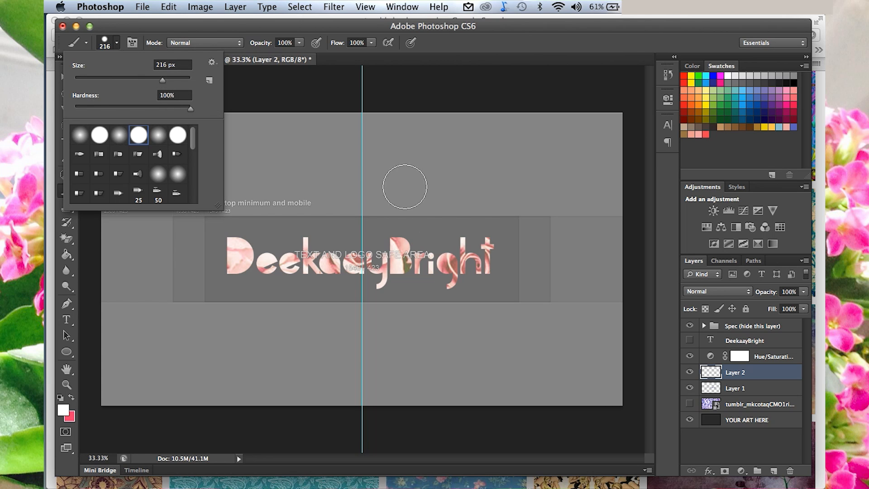
pyautogui.click(117, 42)
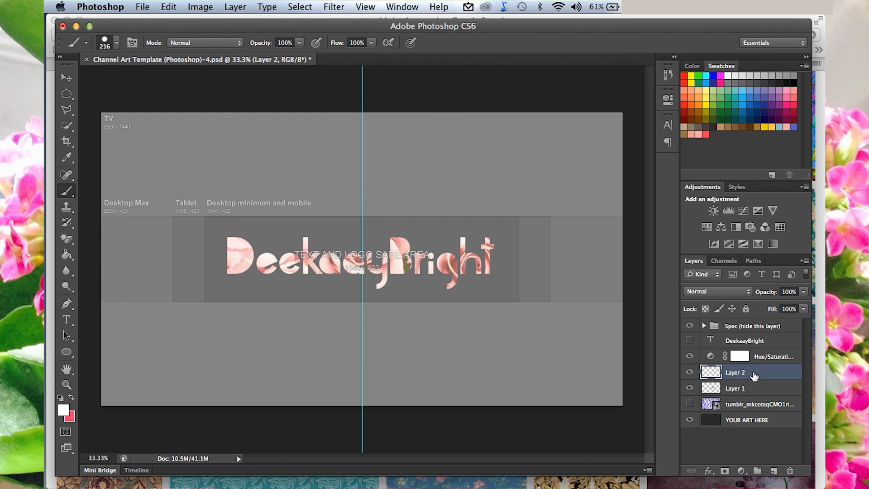
# Step: Move the empty Layer 2 below the rose-patterned lettering and paint overlapping white brush dabs behind the whole word as a cloud-shaped backing
pyautogui.moveTo(753, 373); pyautogui.dragTo(750, 395)
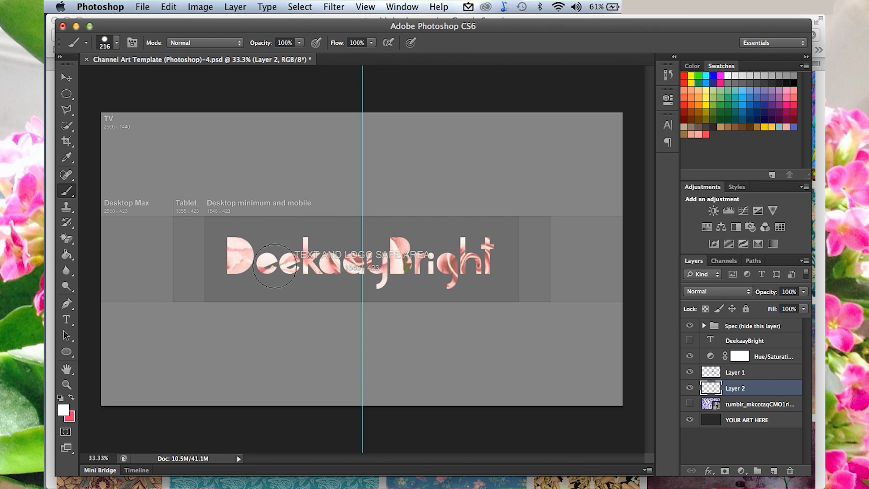
pyautogui.click(232, 246)
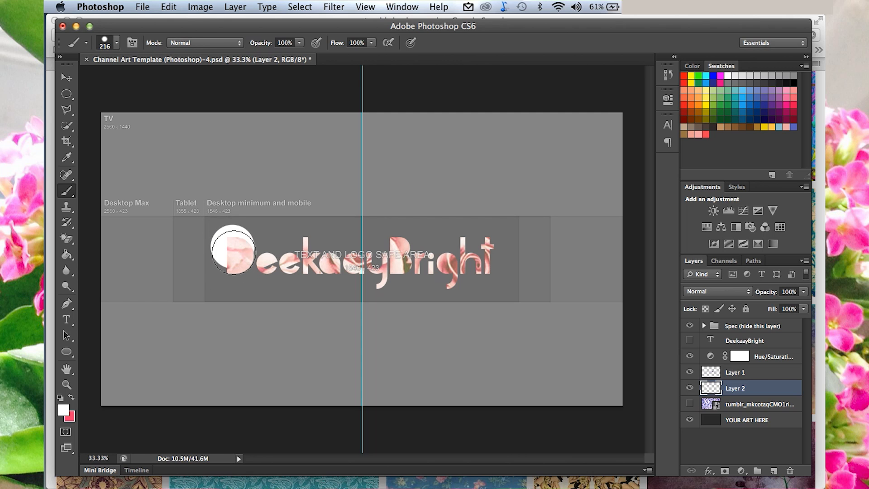
pyautogui.click(236, 268)
pyautogui.click(254, 268)
pyautogui.click(264, 249)
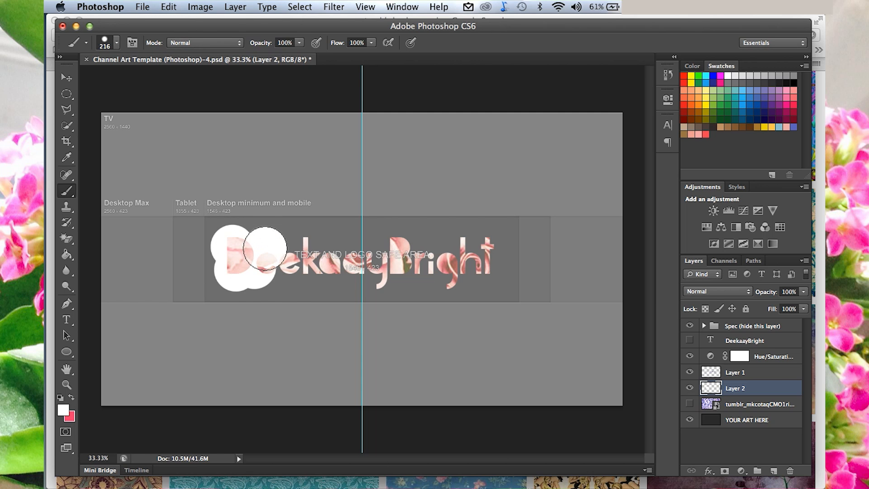
pyautogui.click(277, 262)
pyautogui.click(303, 270)
pyautogui.click(304, 250)
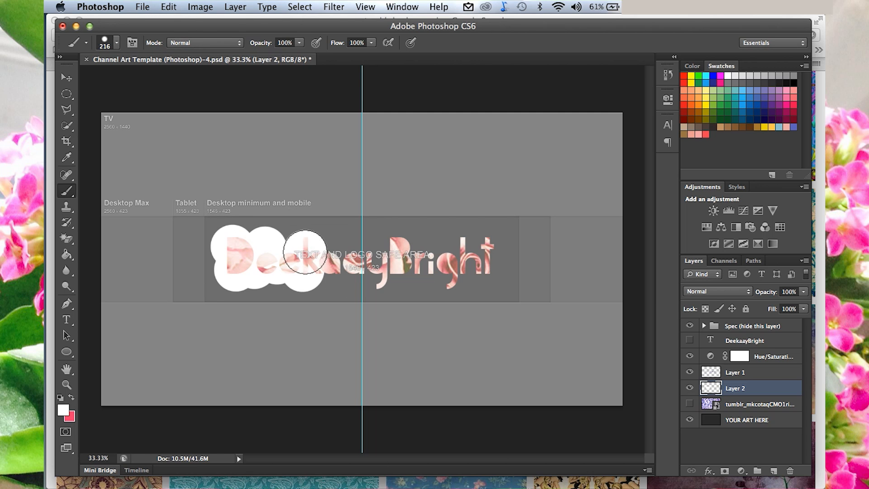
pyautogui.click(337, 264)
pyautogui.click(343, 250)
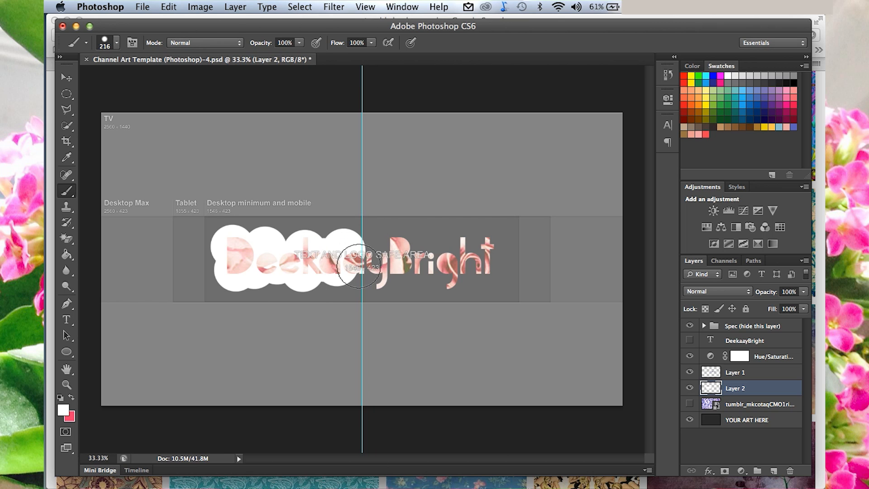
pyautogui.click(361, 266)
pyautogui.click(376, 256)
pyautogui.click(398, 268)
pyautogui.click(411, 260)
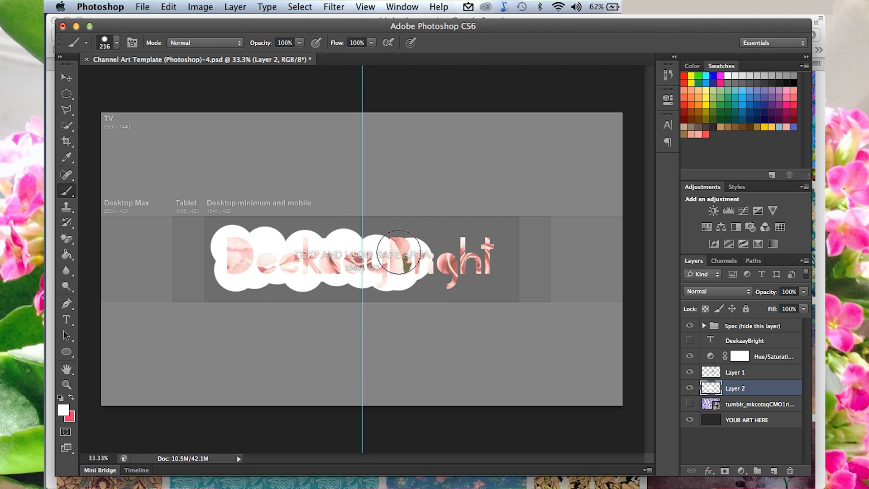
pyautogui.click(402, 251)
pyautogui.click(423, 264)
pyautogui.click(433, 252)
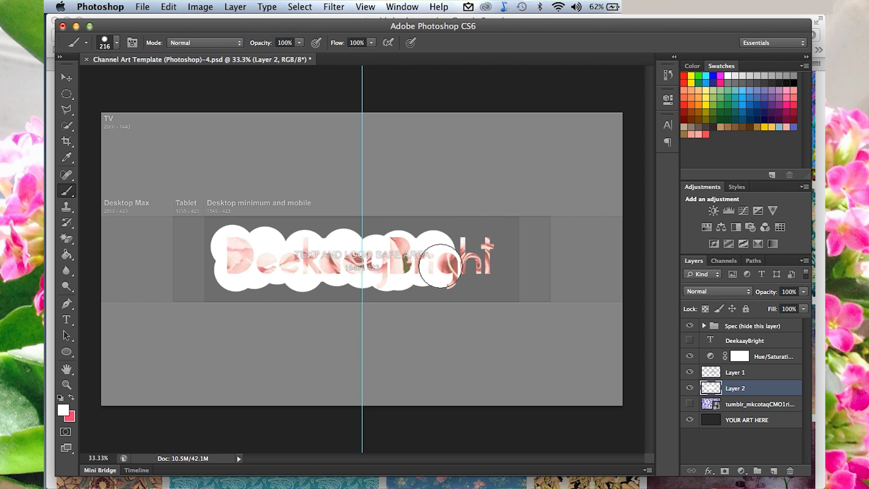
pyautogui.click(455, 271)
pyautogui.click(468, 252)
pyautogui.click(484, 253)
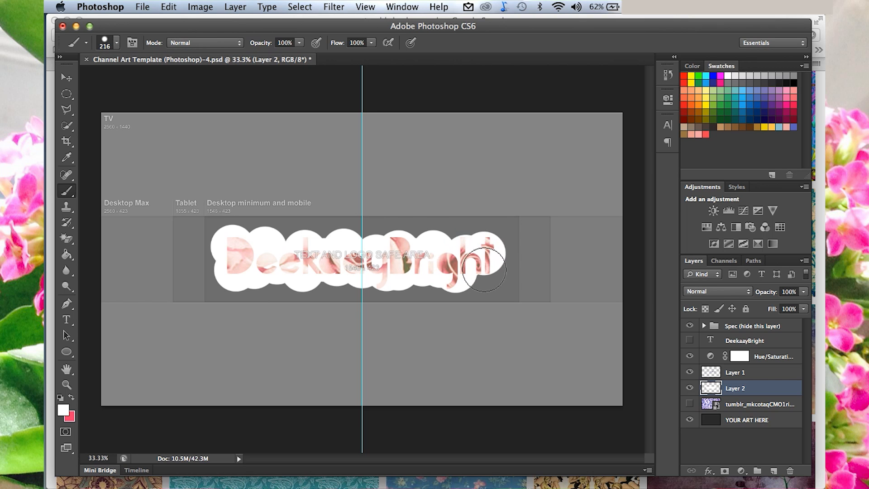
pyautogui.click(484, 269)
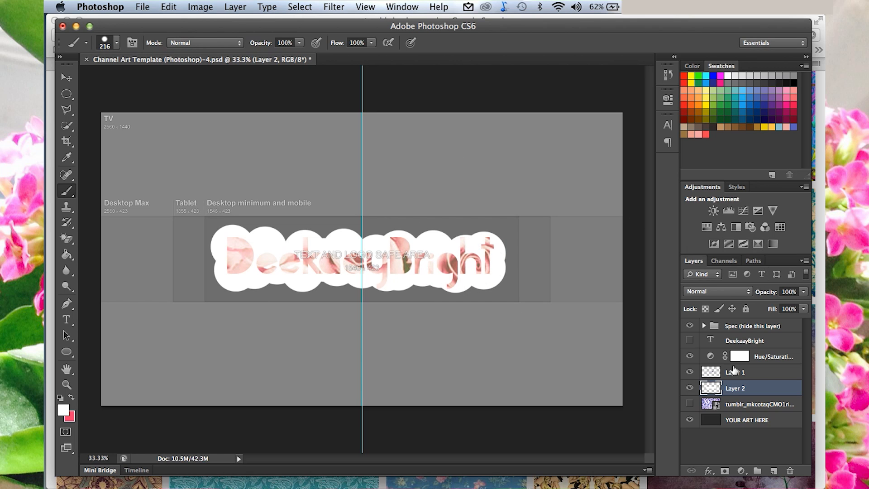
# Step: Show the roses image layer again and give the rose-patterned lettering a black 1 px outside stroke
pyautogui.click(689, 404)
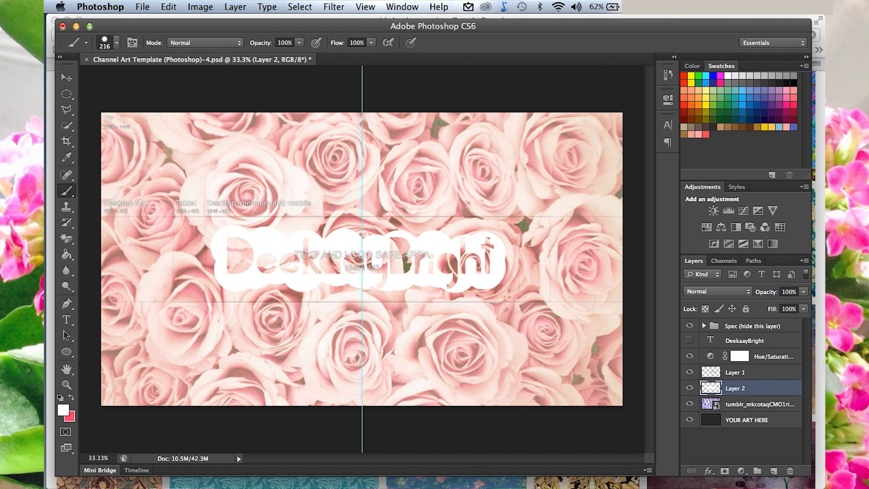
pyautogui.click(753, 378)
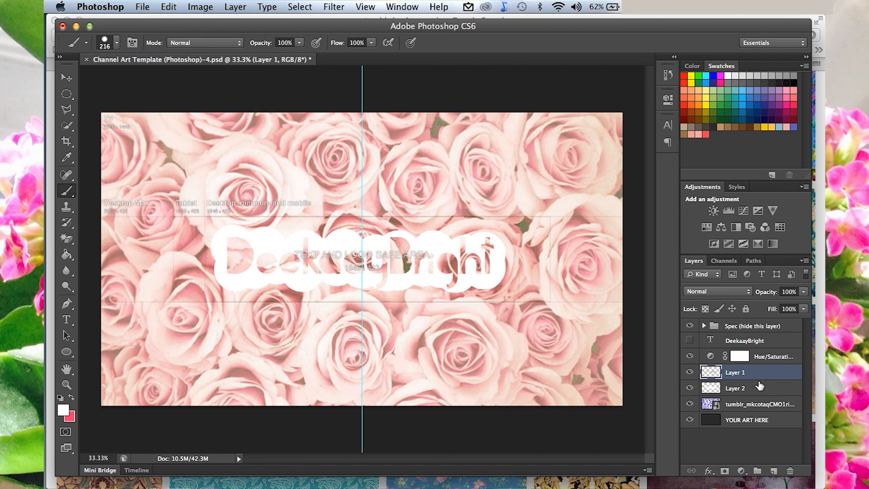
pyautogui.click(707, 472)
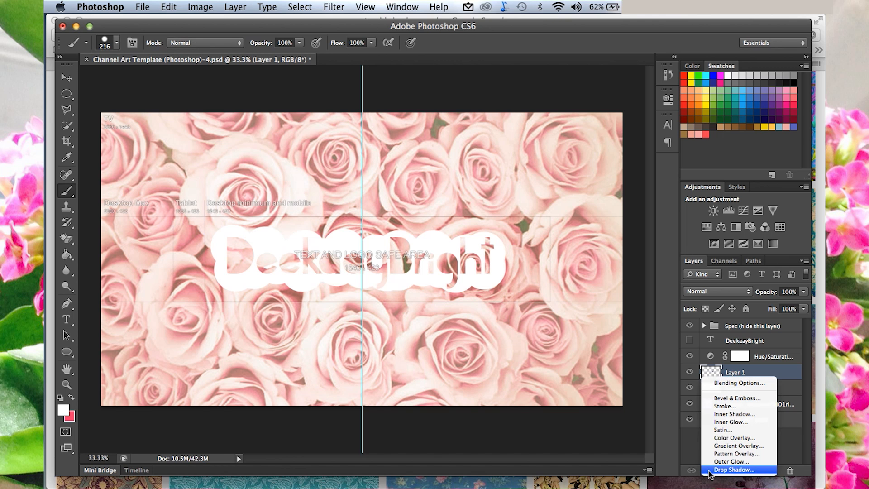
pyautogui.click(728, 404)
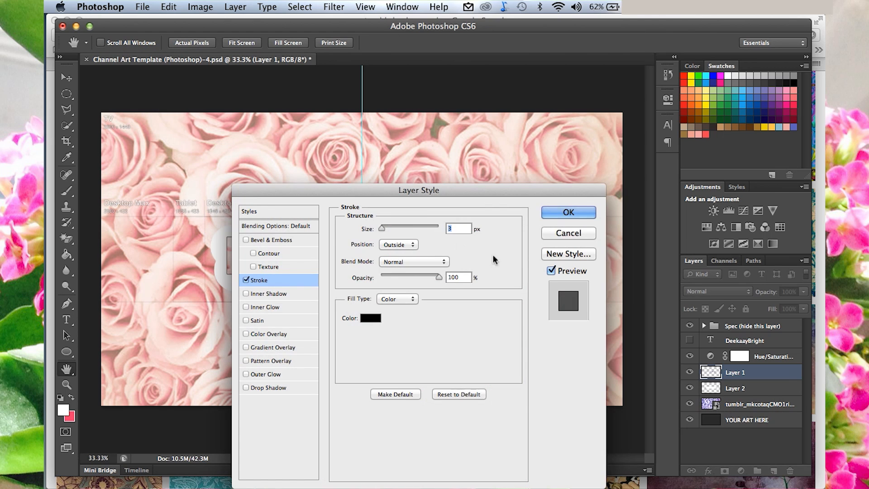
pyautogui.moveTo(414, 195); pyautogui.dragTo(618, 304)
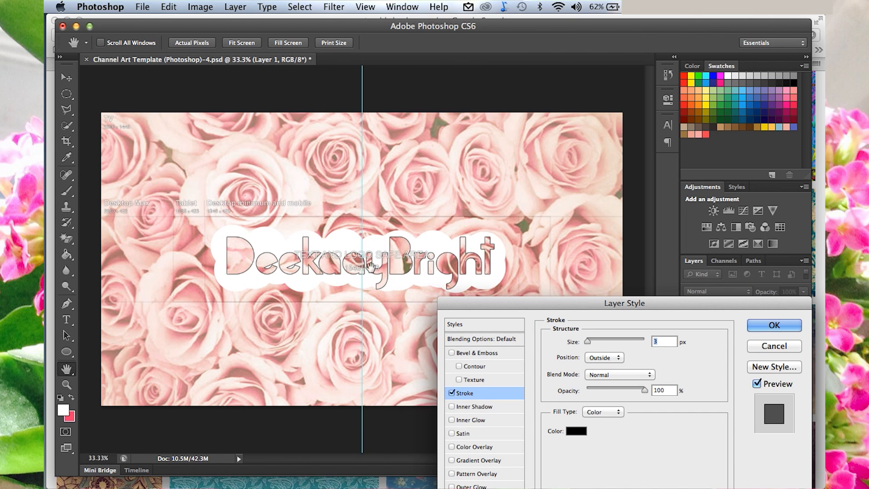
pyautogui.moveTo(587, 341)
pyautogui.mouseDown()
pyautogui.moveTo(579, 345)
pyautogui.moveTo(592, 346)
pyautogui.moveTo(575, 345)
pyautogui.moveTo(627, 347)
pyautogui.moveTo(567, 346)
pyautogui.mouseUp()
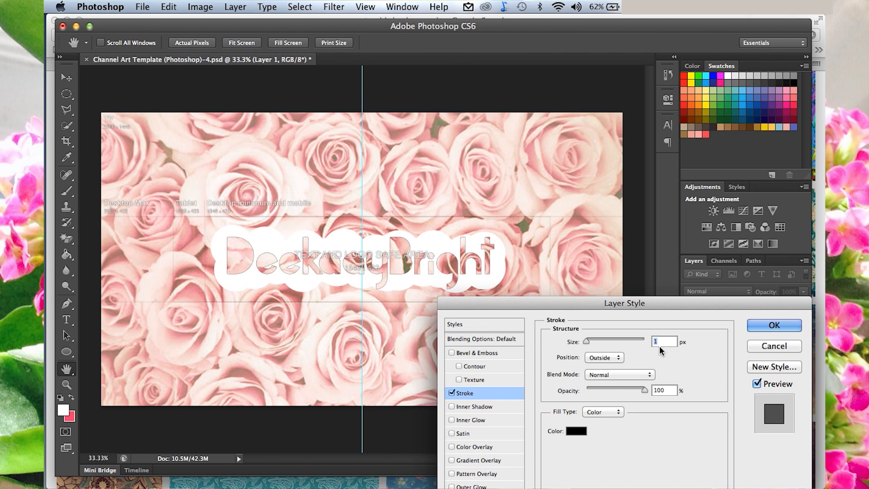
pyautogui.click(780, 329)
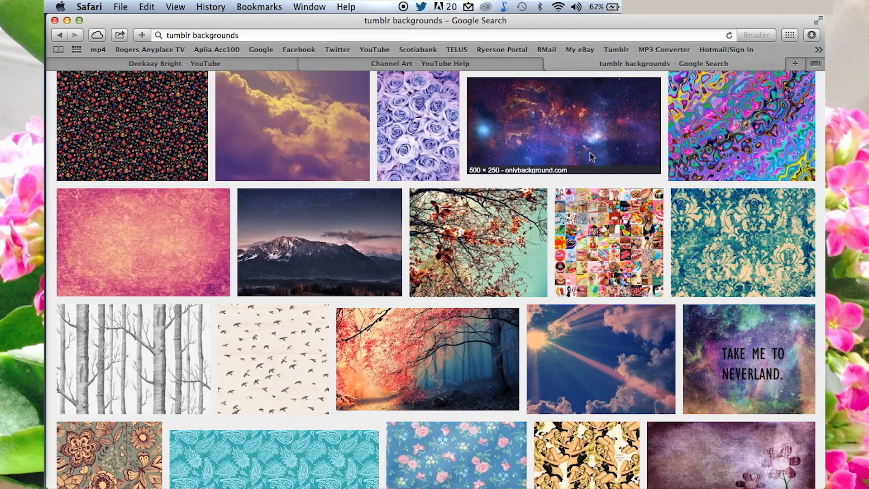
pyautogui.scroll(10, 572, 153)
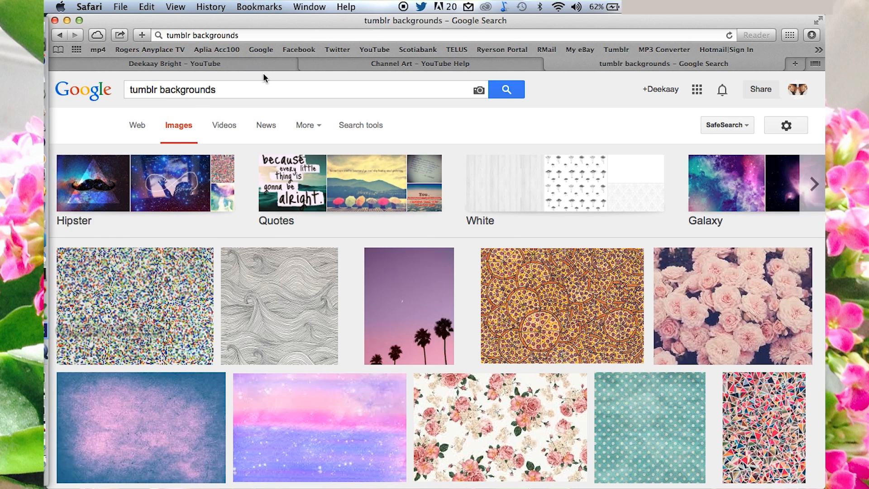
pyautogui.click(230, 89)
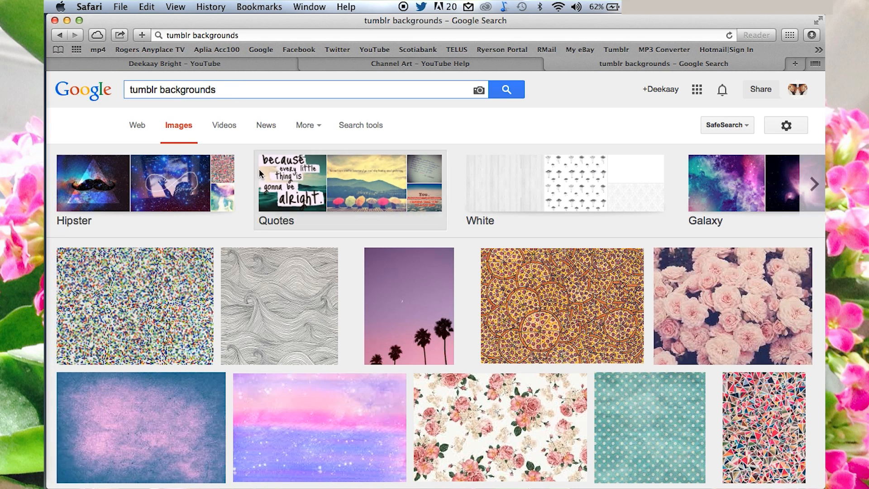
# Step: Switch to Photoshop, place the two-gold-hearts image from Downloads above the Hue/Saturation layer and move it over the banner's right half
pyautogui.click(47, 359)
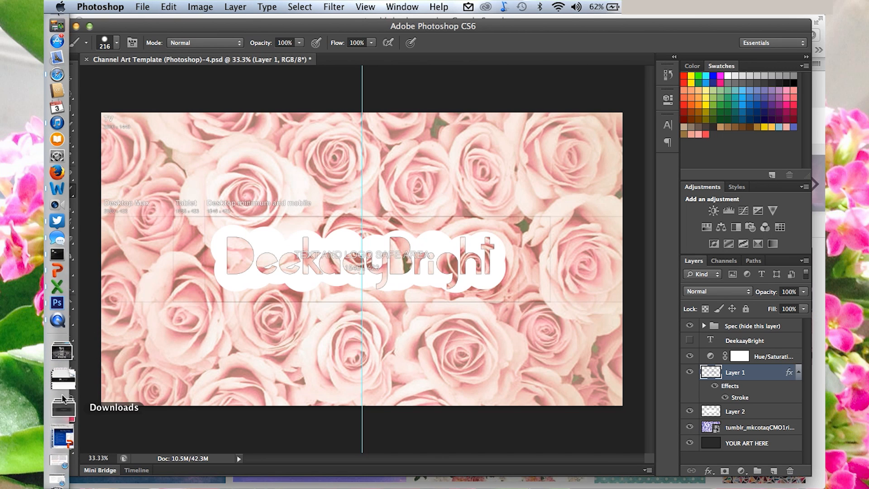
pyautogui.click(61, 401)
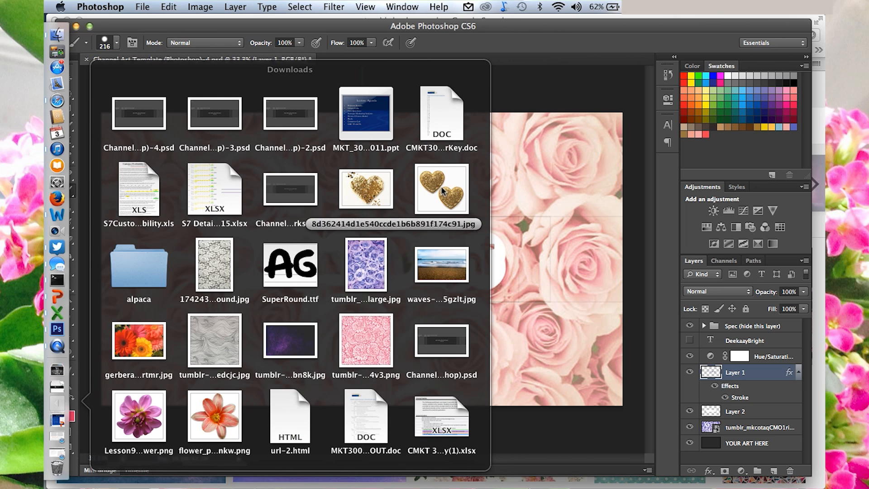
pyautogui.moveTo(443, 191); pyautogui.dragTo(477, 190)
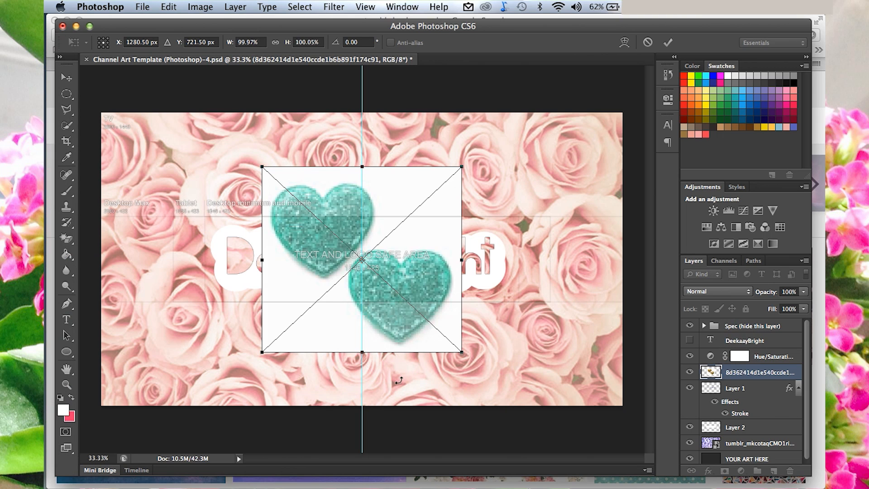
pyautogui.click(66, 77)
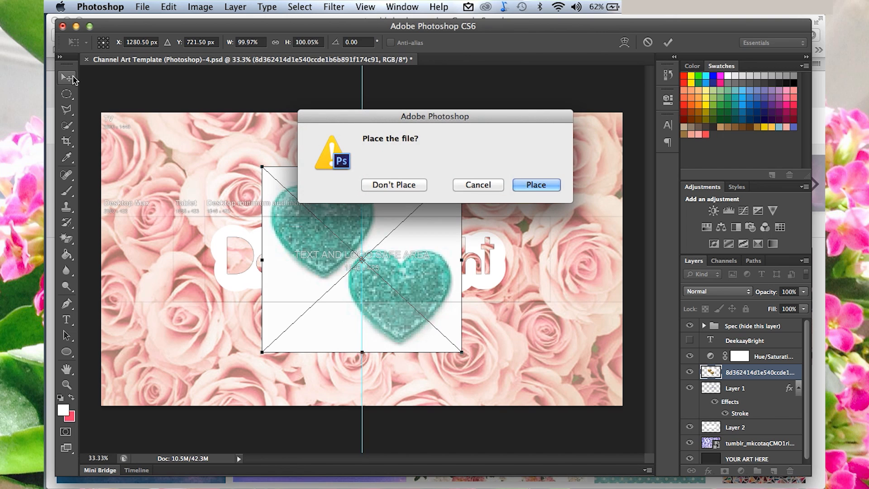
pyautogui.click(547, 185)
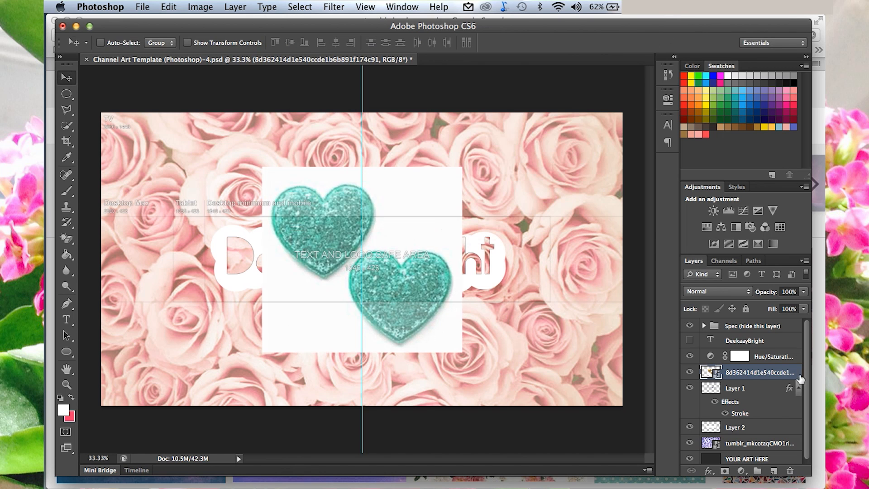
pyautogui.moveTo(764, 373); pyautogui.dragTo(761, 347)
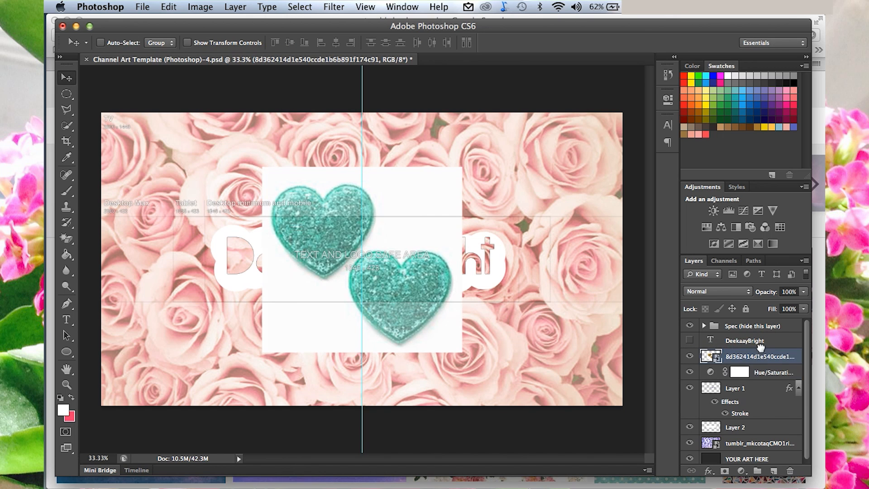
pyautogui.moveTo(410, 188); pyautogui.dragTo(534, 186)
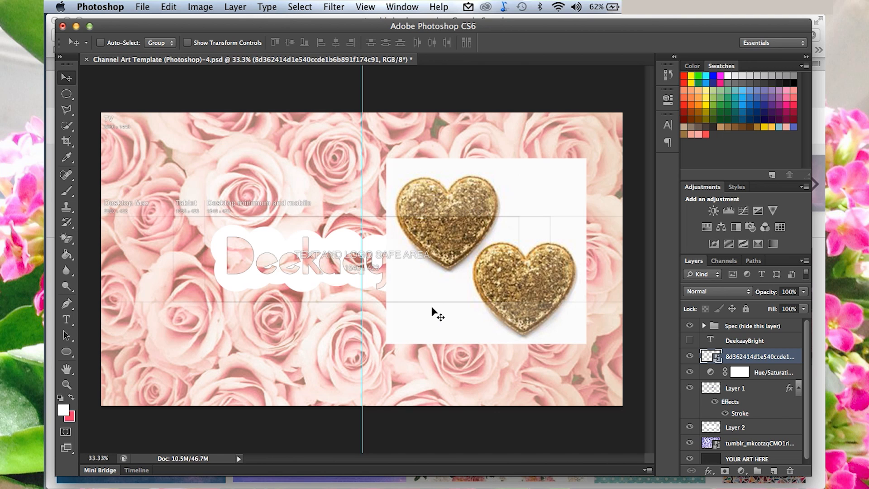
# Step: Rasterize the hearts layer and remove its white background with the Magic Eraser tool at tolerance 32
pyautogui.click(68, 241)
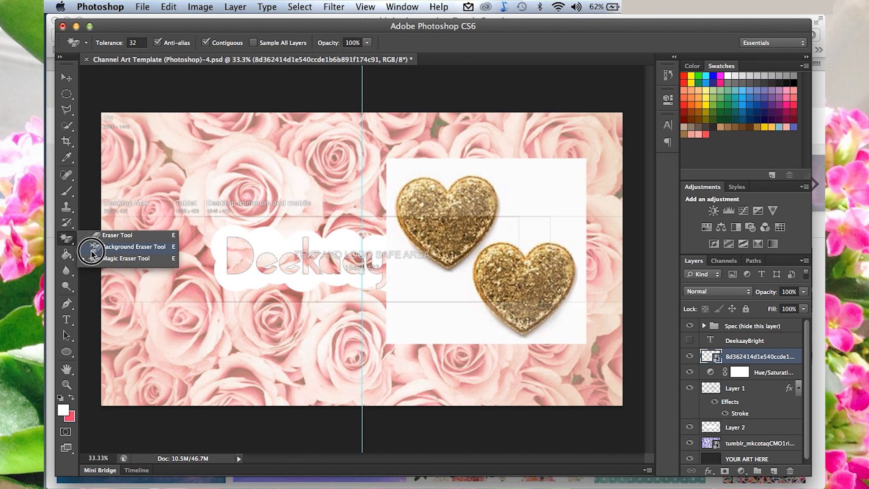
pyautogui.click(101, 262)
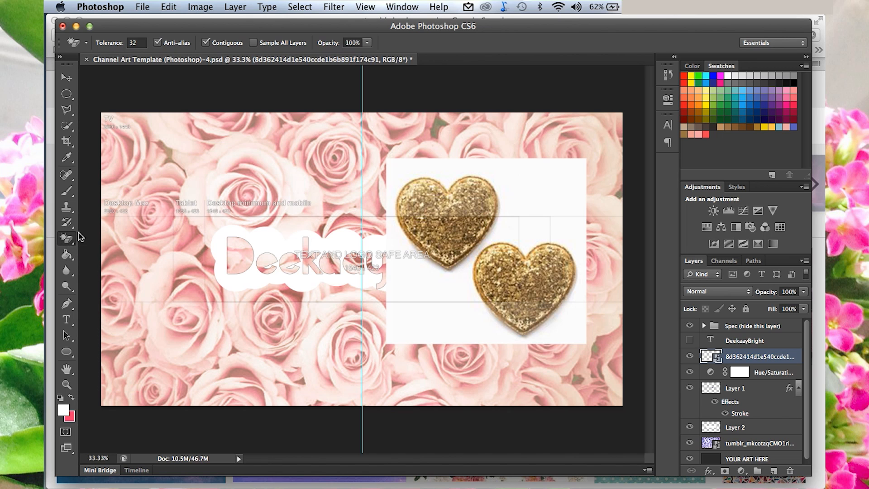
pyautogui.click(530, 188)
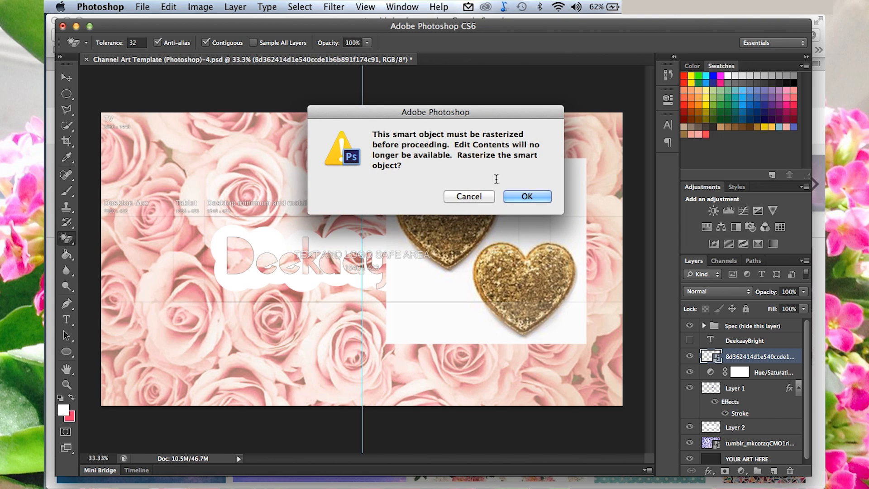
pyautogui.click(528, 195)
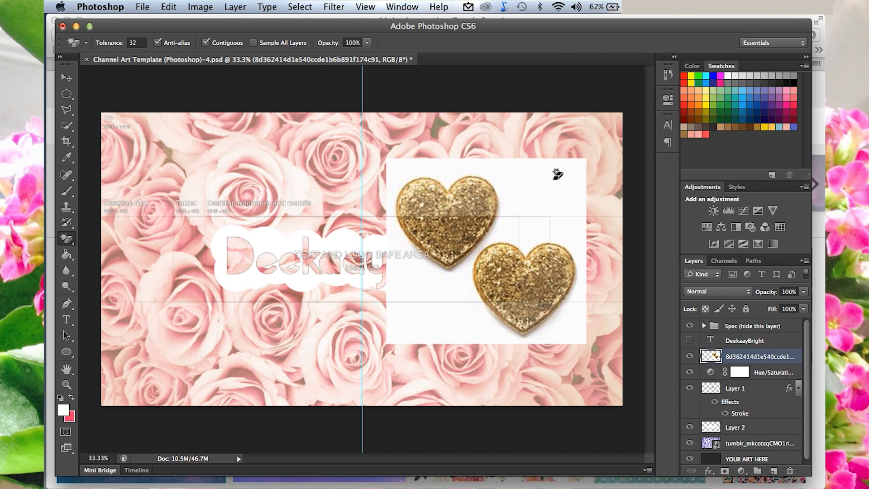
pyautogui.click(557, 175)
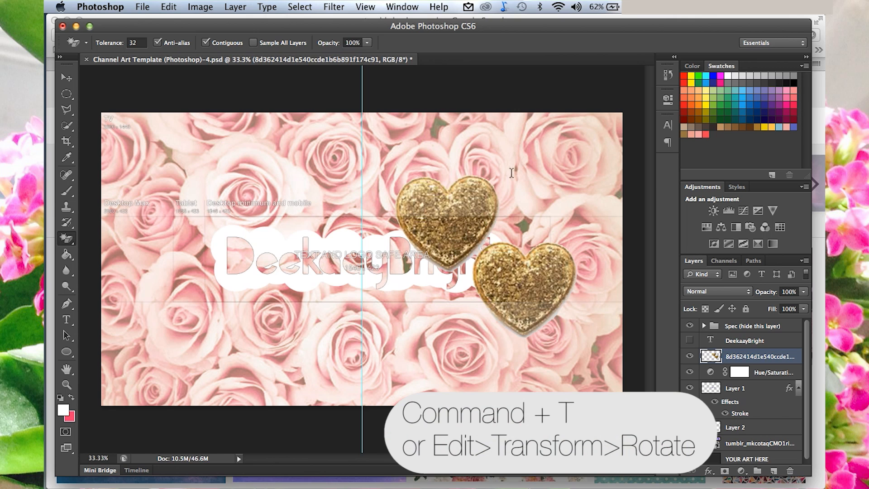
# Step: Scale the gold hearts to about 15.7% and position them at the upper right corner of the final "t", at about X 1973.5, Y 591 px
pyautogui.press('super+t')
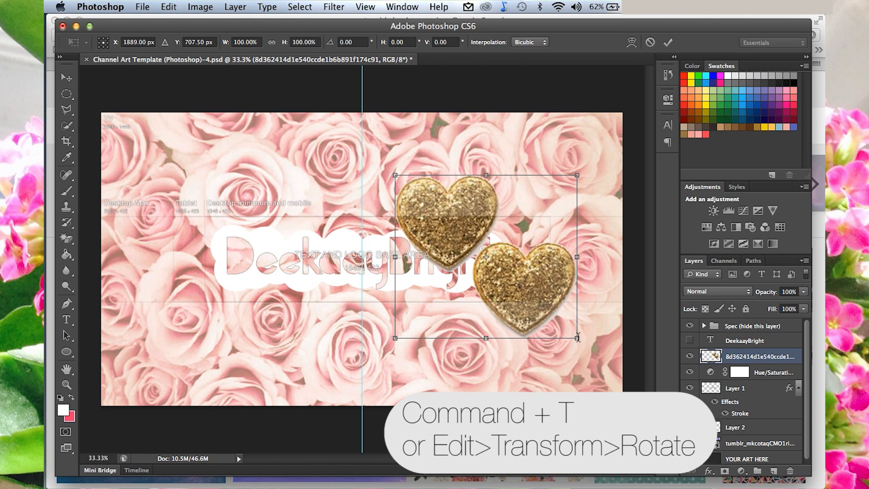
pyautogui.moveTo(577, 338); pyautogui.dragTo(509, 235)
pyautogui.press('Down')
pyautogui.press('Down')
pyautogui.press('Down')
pyautogui.press('Down')
pyautogui.press('Down')
pyautogui.press('Down')
pyautogui.press('Down')
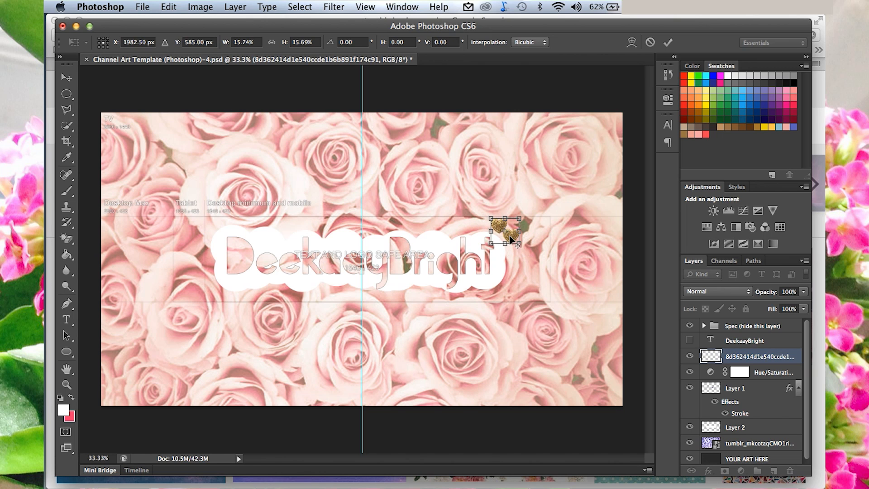
pyautogui.press('Down')
pyautogui.press('Down')
pyautogui.press('Down')
pyautogui.press('Down')
pyautogui.press('Down')
pyautogui.press('Down')
pyautogui.press('Left')
pyautogui.press('Left')
pyautogui.press('Left')
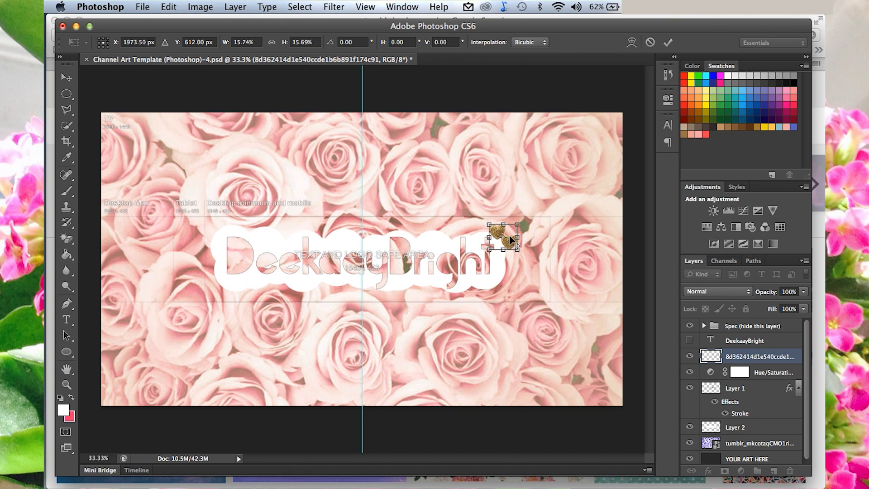
pyautogui.press('Up')
pyautogui.press('Up')
pyautogui.press('Up')
pyautogui.press('Up')
pyautogui.press('Up')
pyautogui.press('Up')
pyautogui.press('Up')
pyautogui.press('Up')
pyautogui.click(66, 78)
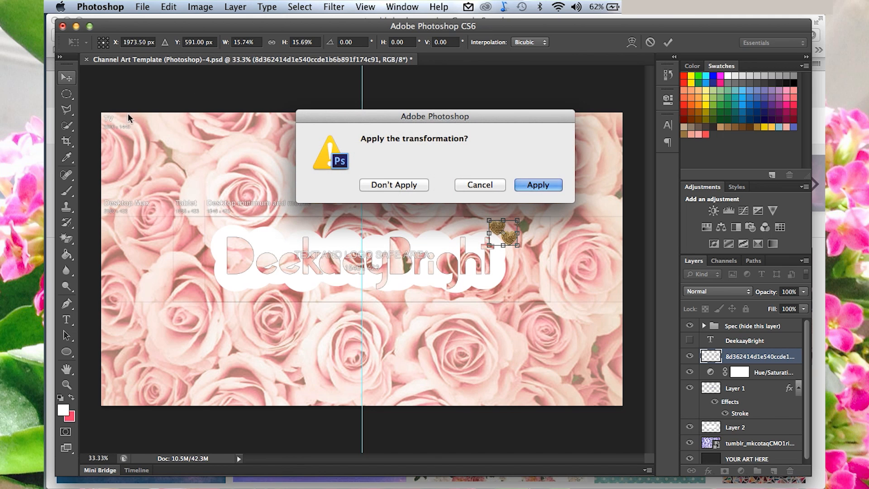
pyautogui.click(545, 185)
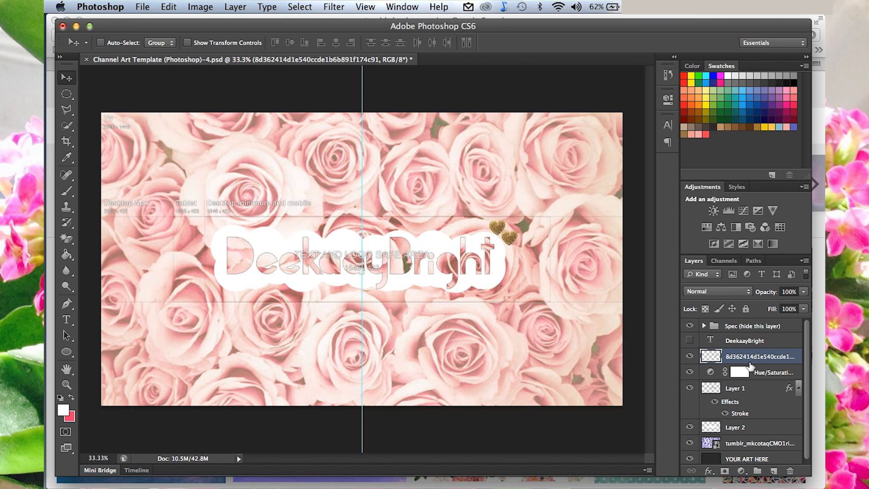
# Step: Duplicate the gold hearts layer within the same document under the name heartgold2
pyautogui.rightClick(757, 359)
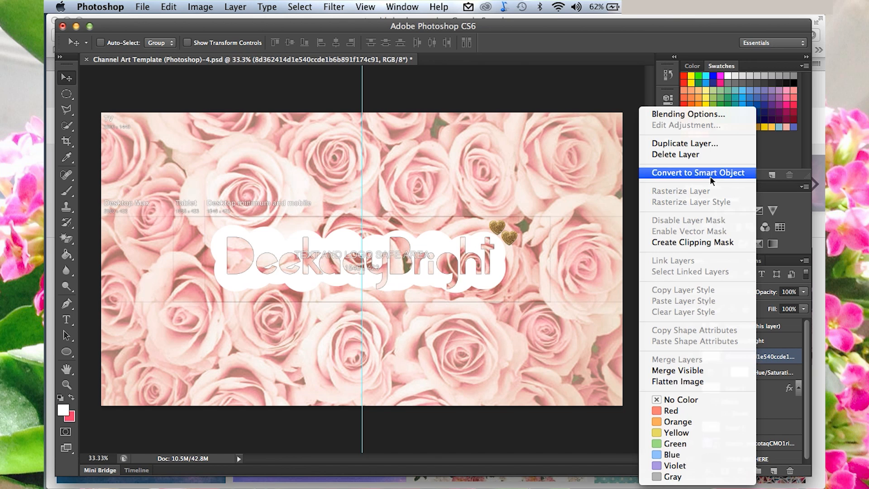
pyautogui.click(702, 144)
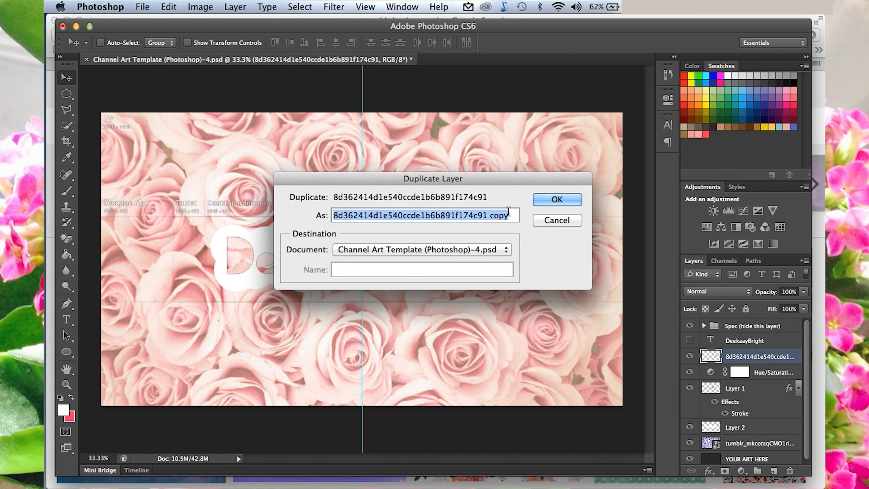
pyautogui.press('BackSpace')
pyautogui.write('hear')
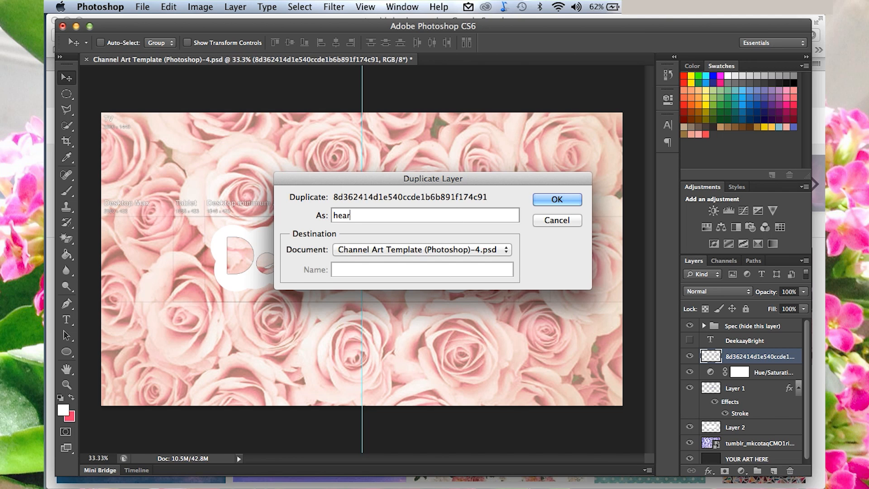
pyautogui.write('tgold2')
pyautogui.click(549, 200)
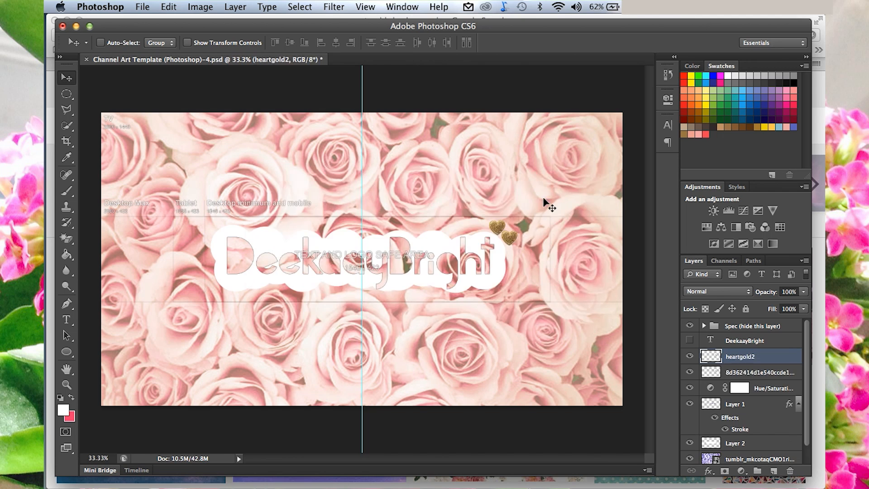
# Step: Move the heartgold2 copy to the upper left corner of the initial "D" and flip it horizontally
pyautogui.moveTo(514, 243); pyautogui.dragTo(226, 240)
pyautogui.click(169, 7)
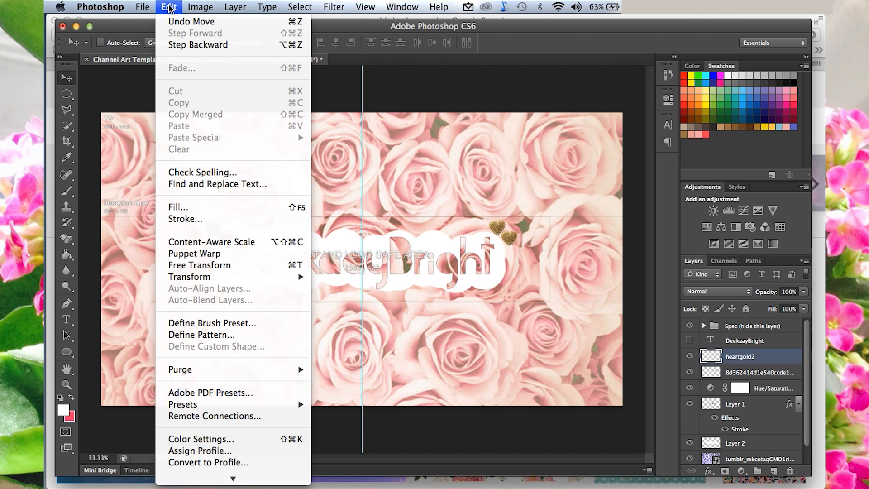
pyautogui.moveTo(201, 278)
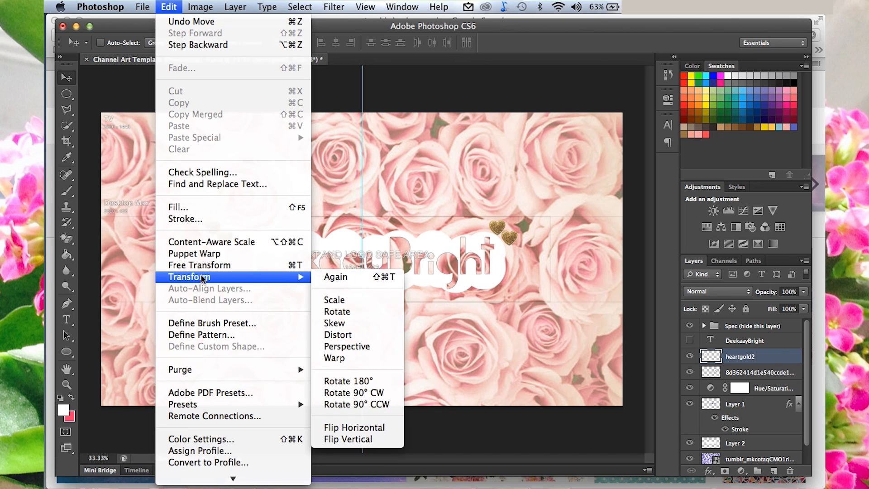
pyautogui.click(379, 428)
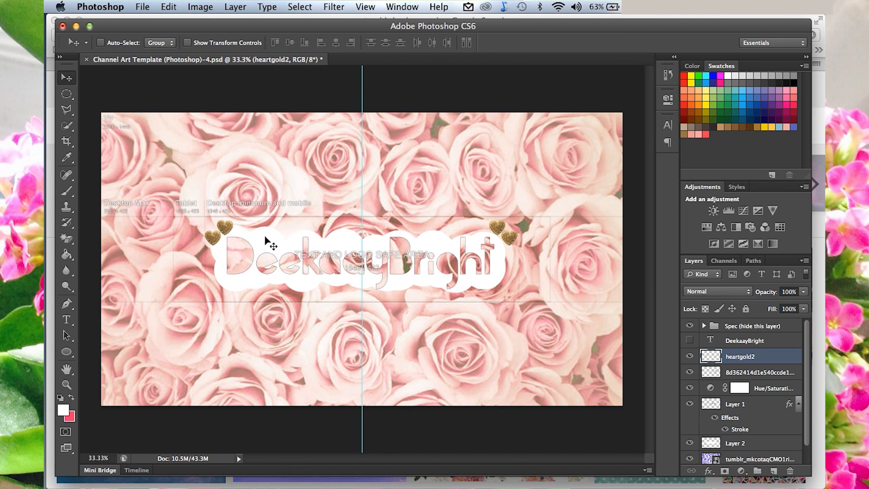
# Step: Nudge the flipped hearts slightly to the right and hide the Spec guide layer group
pyautogui.click(232, 226)
pyautogui.press('Right')
pyautogui.click(690, 326)
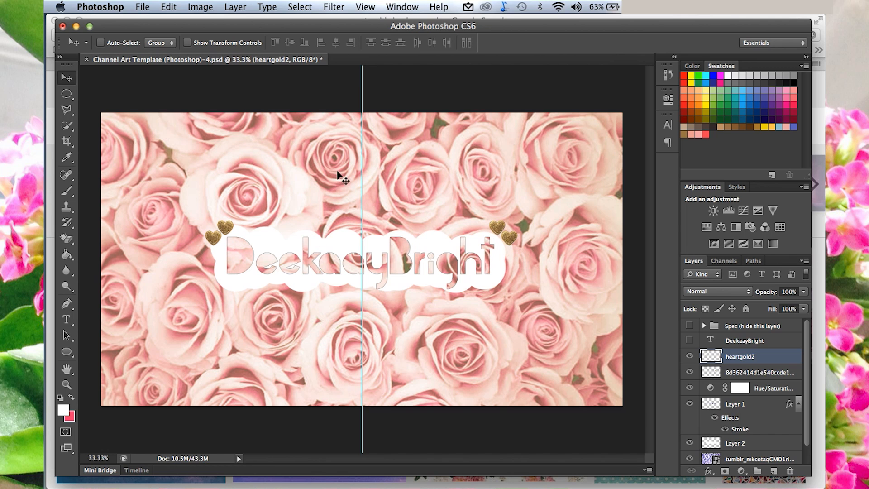
pyautogui.scroll(-1, 756, 412)
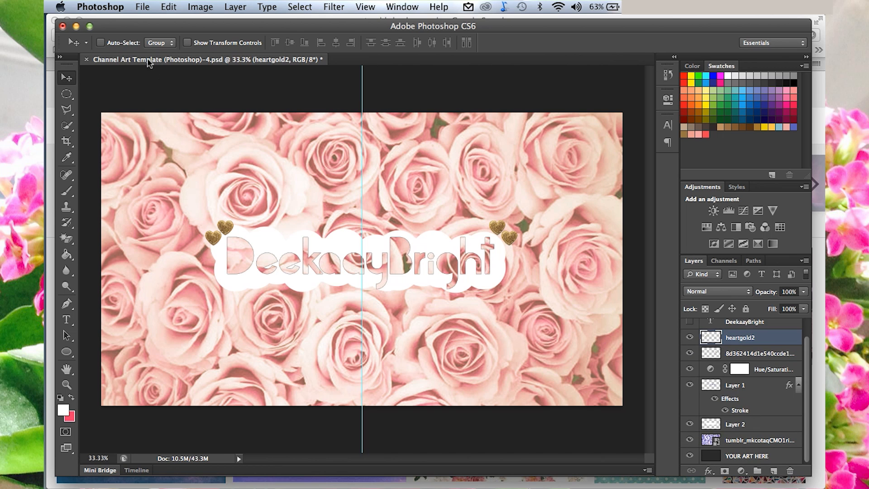
# Step: Start saving a copy of the banner in JPEG format with the file name Channelart1
pyautogui.click(142, 6)
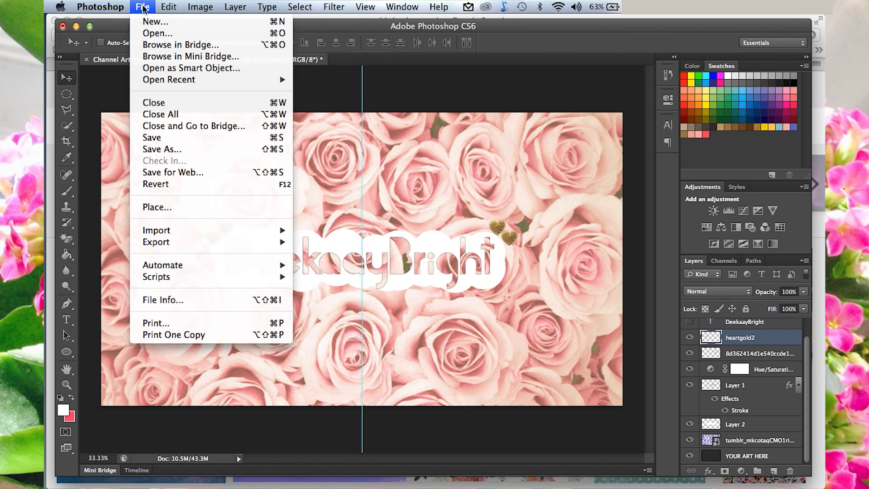
pyautogui.click(148, 151)
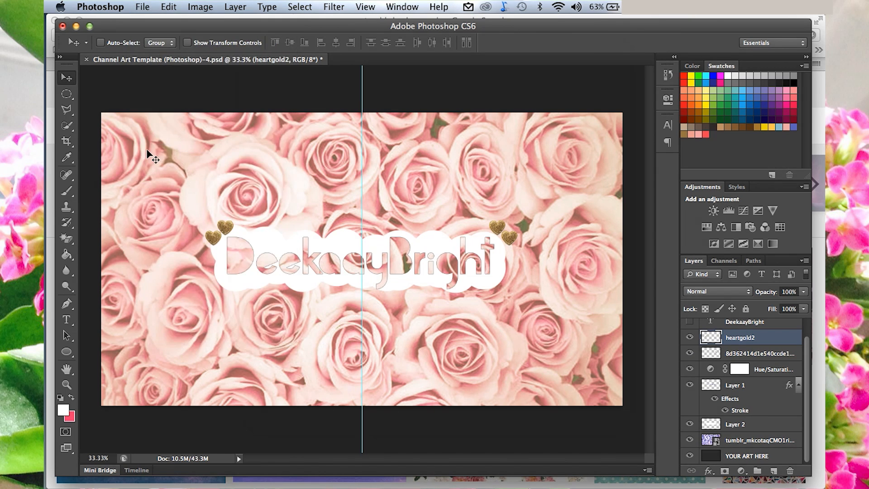
pyautogui.press('BackSpace')
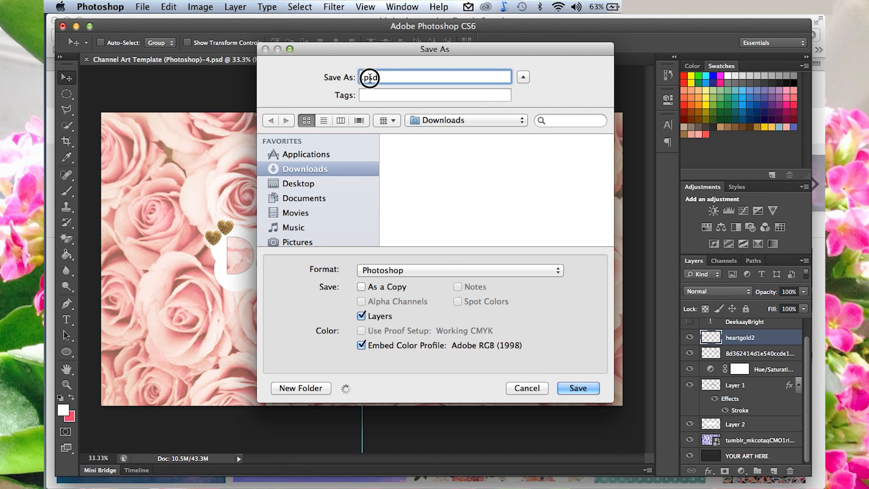
pyautogui.press('BackSpace')
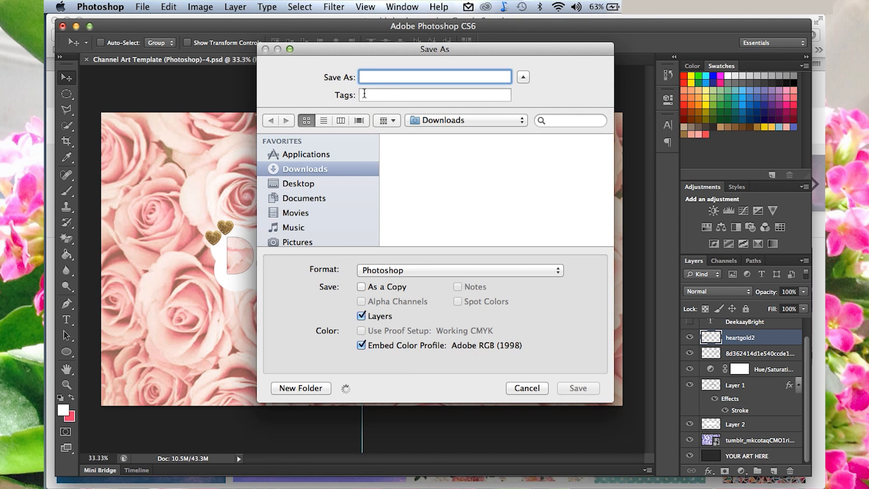
pyautogui.click(386, 270)
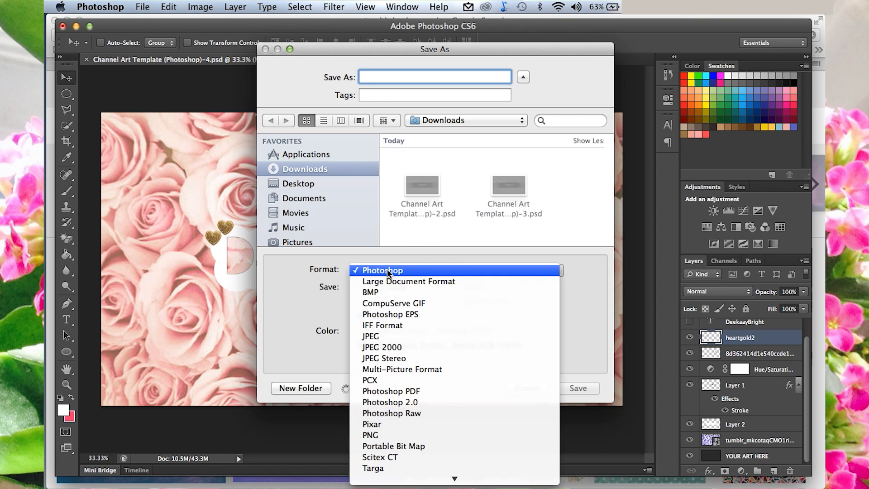
pyautogui.click(379, 338)
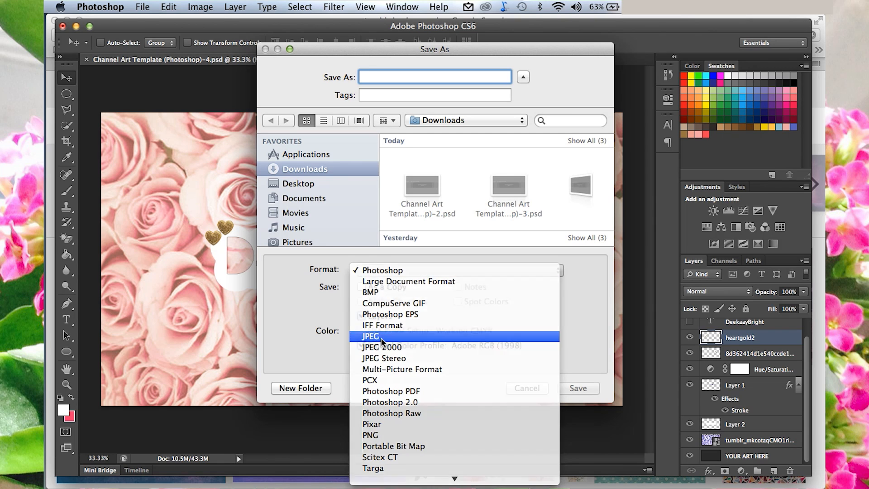
pyautogui.press('BackSpace')
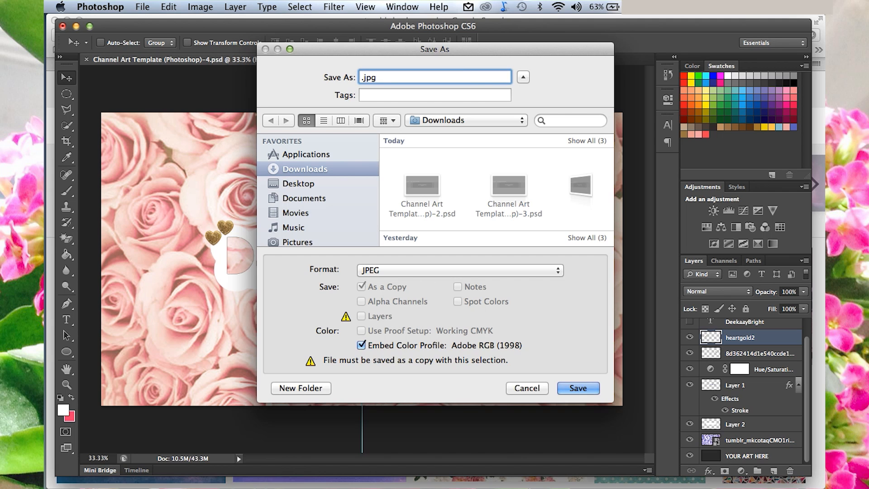
pyautogui.write('Channelart2')
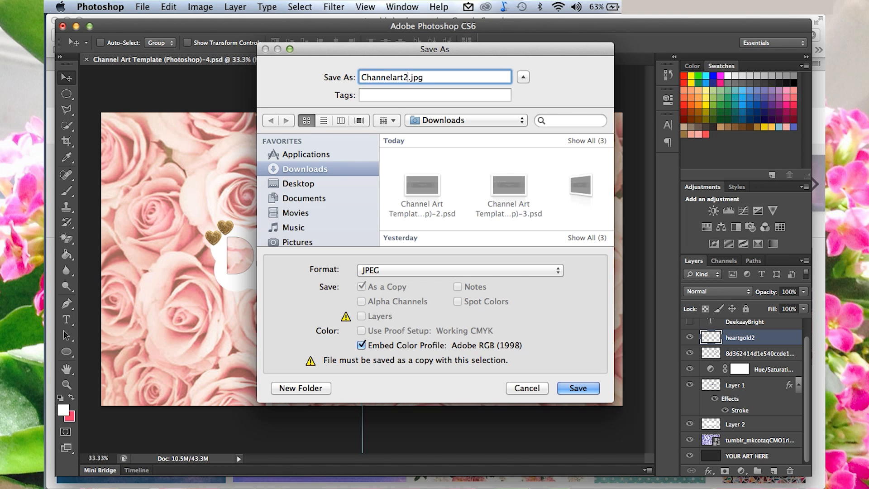
pyautogui.press('BackSpace')
pyautogui.write('1')
# Step: Save the JPEG copy to the Desktop with quality 12 (Maximum) and the Baseline ("Standard") option
pyautogui.click(299, 183)
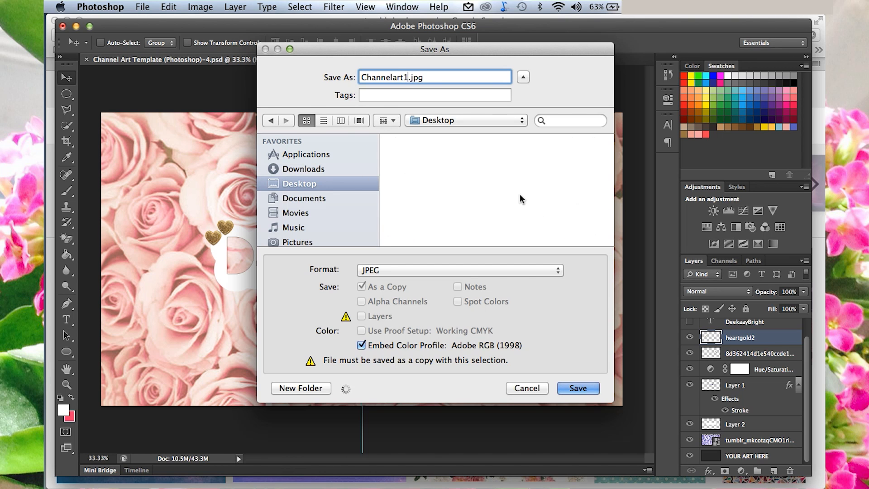
pyautogui.click(584, 392)
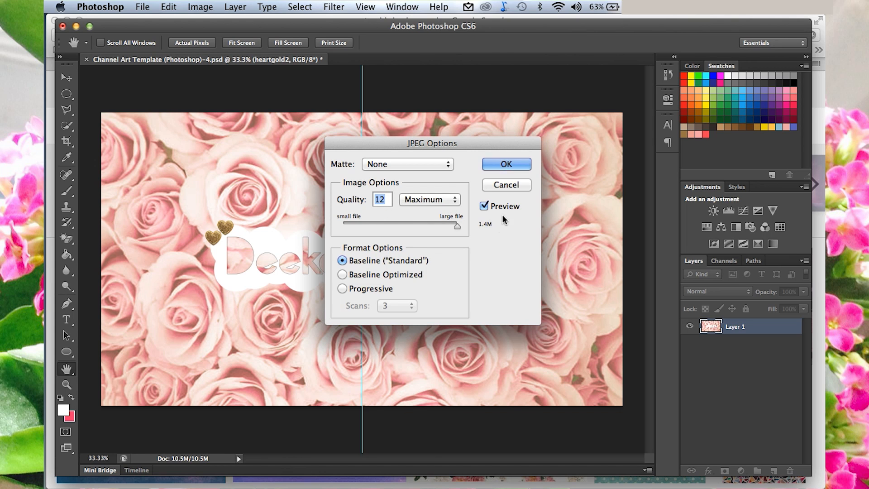
pyautogui.click(509, 165)
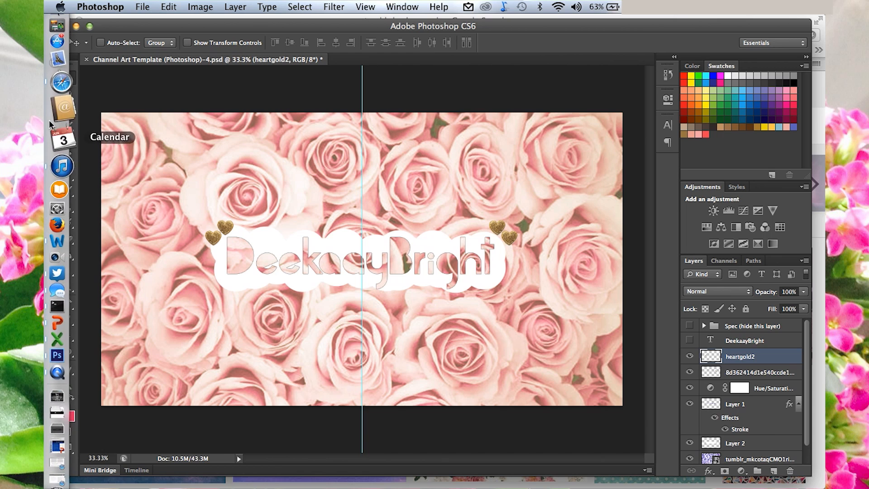
# Step: Switch to Safari, start editing the YouTube channel's art and open the file chooser for uploading a photo from the computer
pyautogui.click(65, 101)
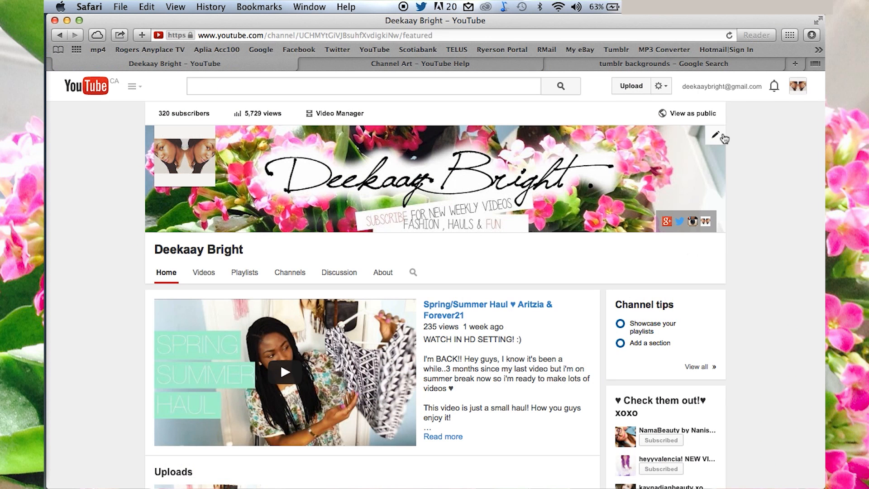
pyautogui.click(715, 137)
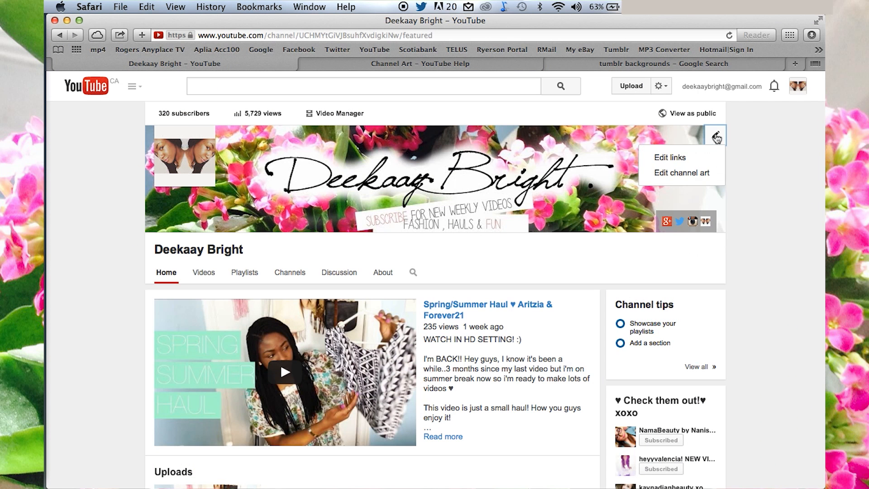
pyautogui.click(686, 180)
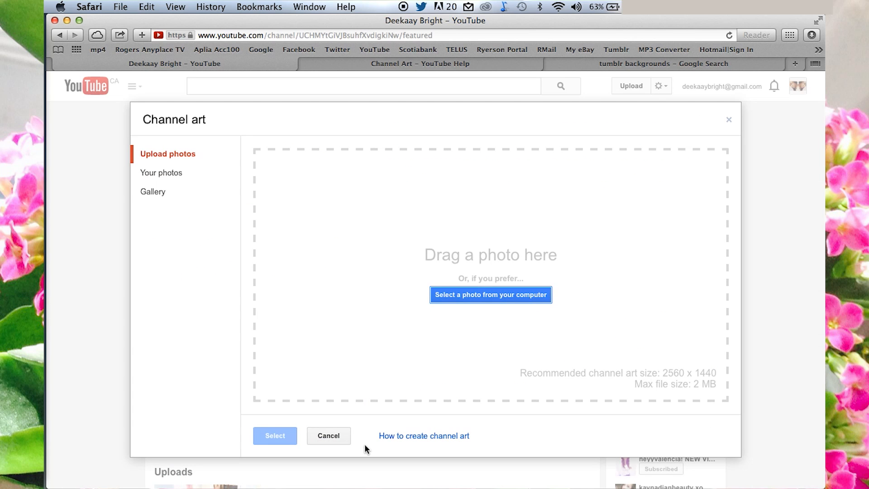
pyautogui.click(459, 300)
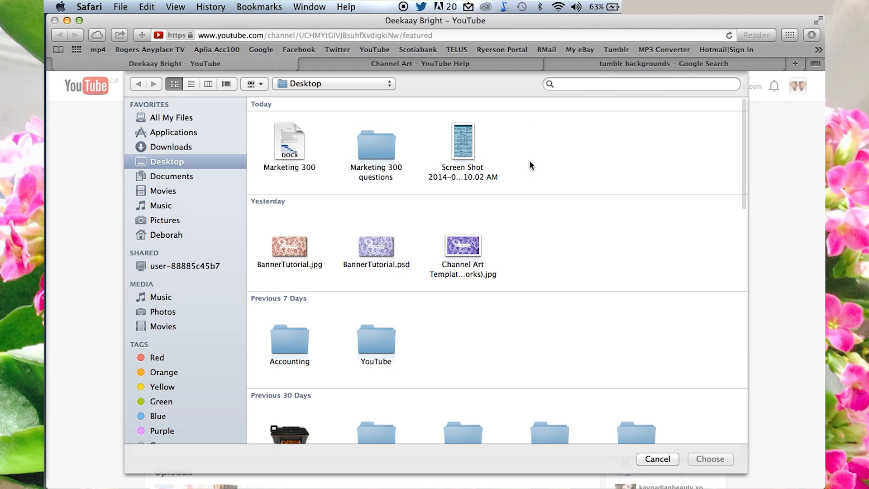
# Step: Upload Channelart1.jpg from the Desktop and apply it as the channel art with Auto Enhance on
pyautogui.scroll(-10, 517, 229)
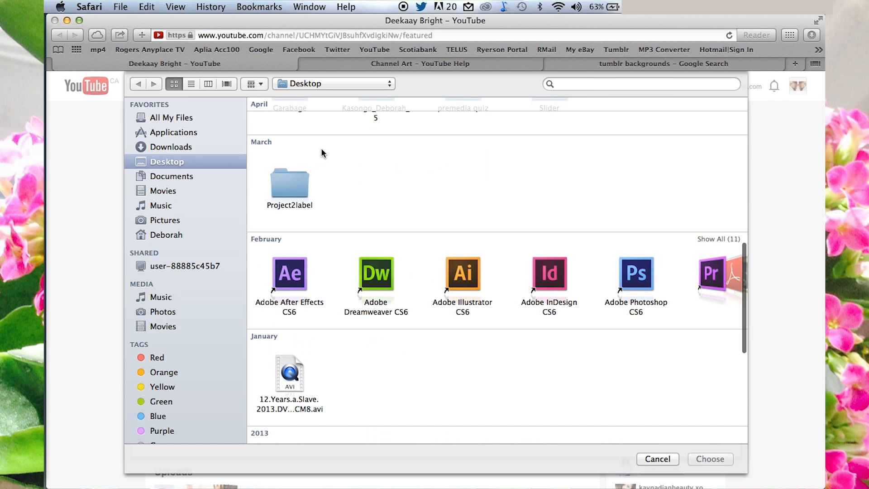
pyautogui.scroll(-8, 322, 149)
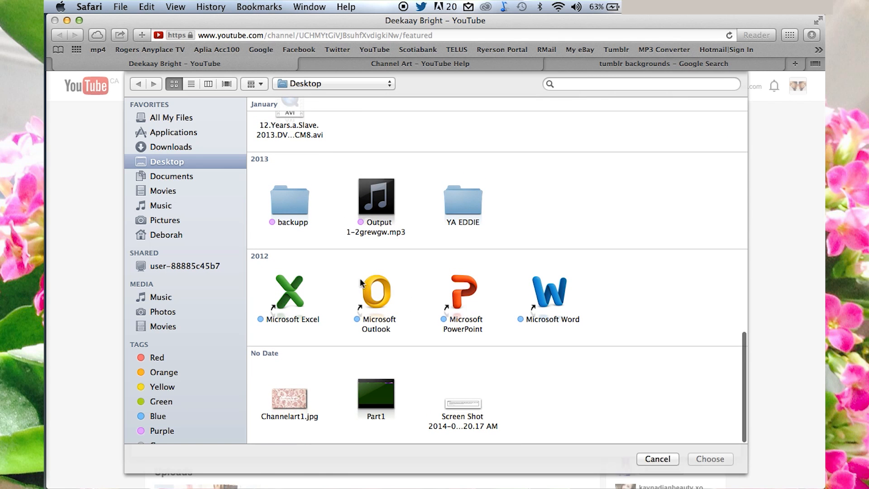
pyautogui.click(288, 401)
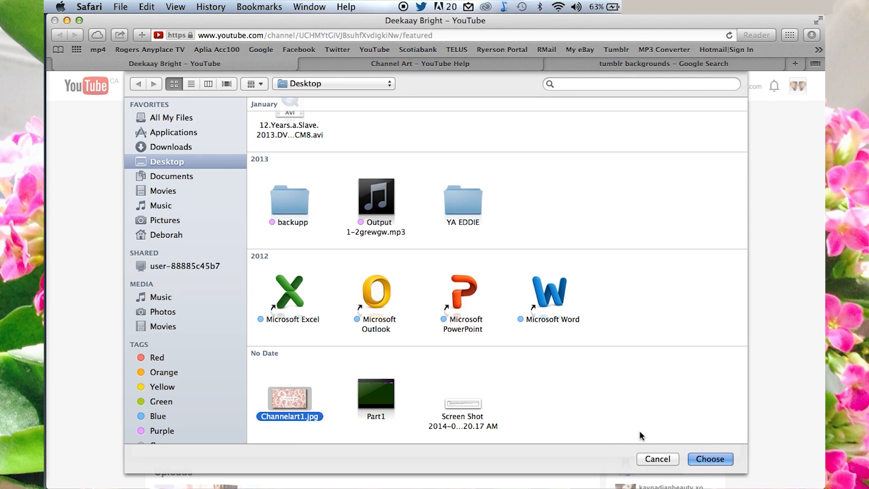
pyautogui.click(715, 459)
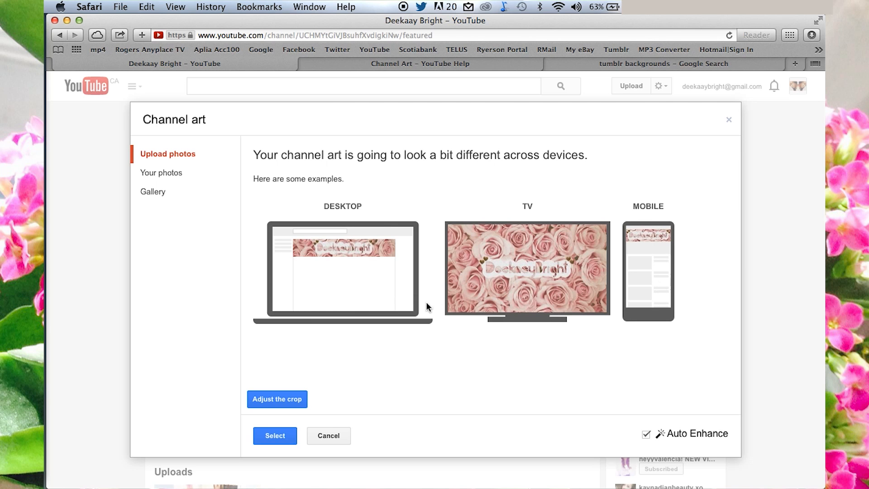
pyautogui.click(267, 435)
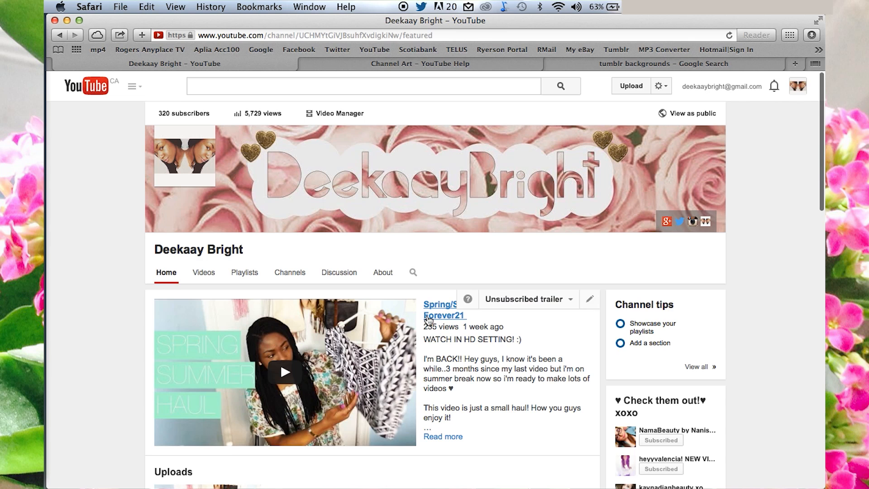
pyautogui.scroll(-5, 628, 273)
pyautogui.scroll(5, 629, 273)
pyautogui.scroll(-8, 629, 274)
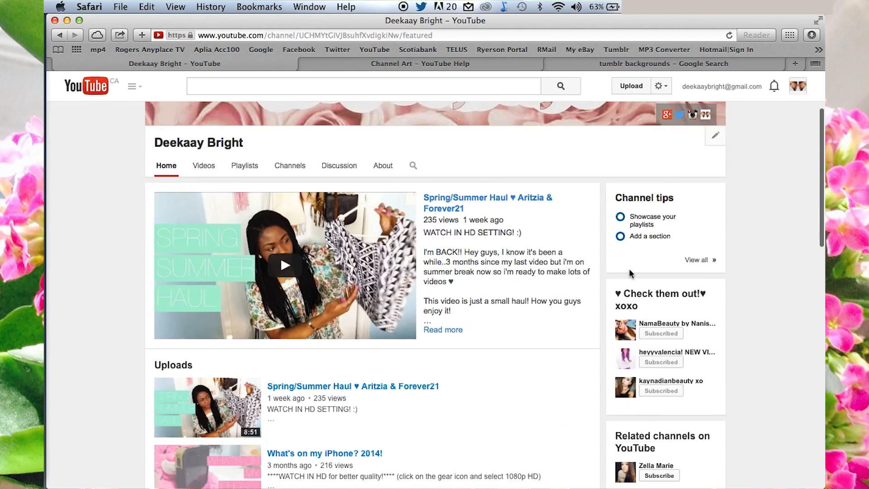
pyautogui.scroll(-5, 629, 272)
pyautogui.scroll(6, 628, 272)
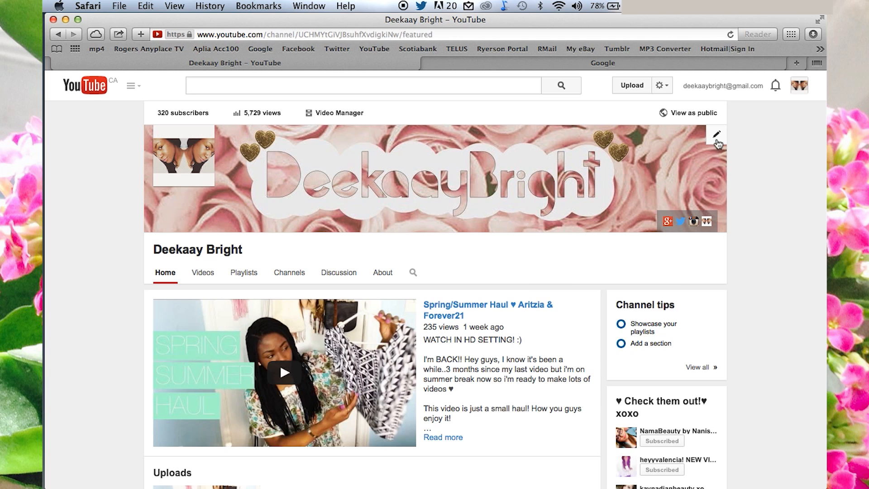
# Step: Open the "How to create channel art" help page from the channel art editor and find the template download links
pyautogui.click(717, 136)
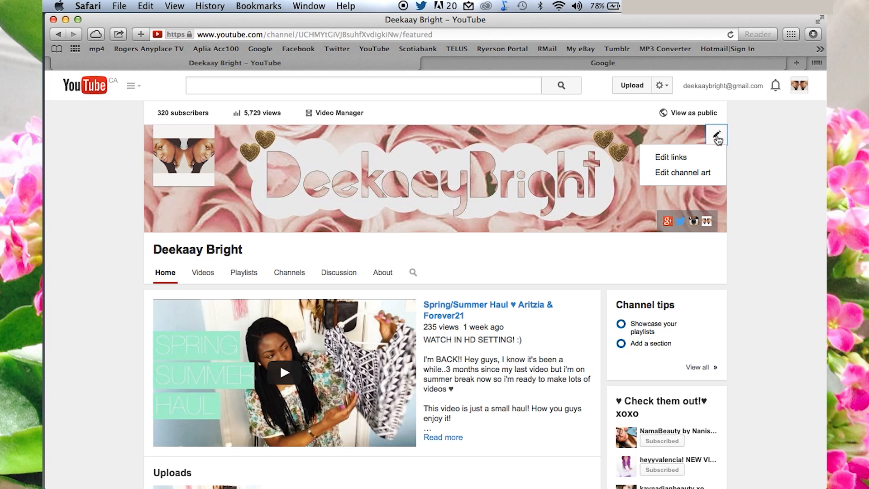
pyautogui.click(662, 176)
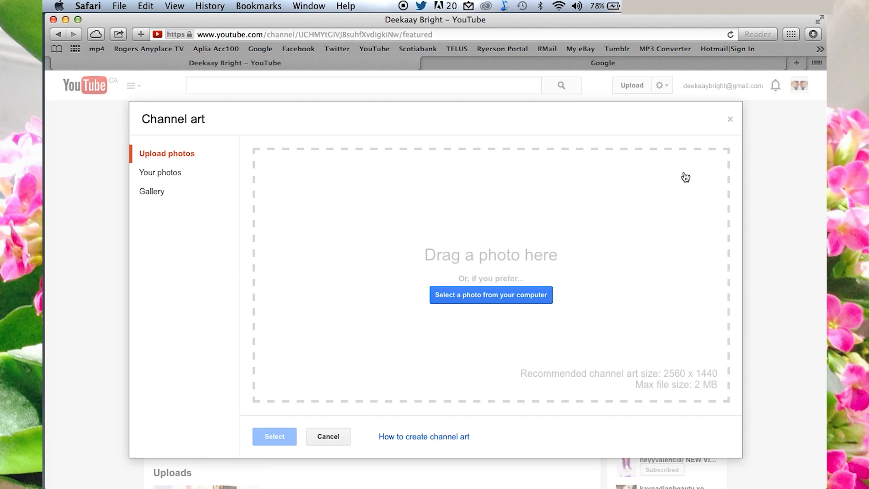
pyautogui.click(392, 437)
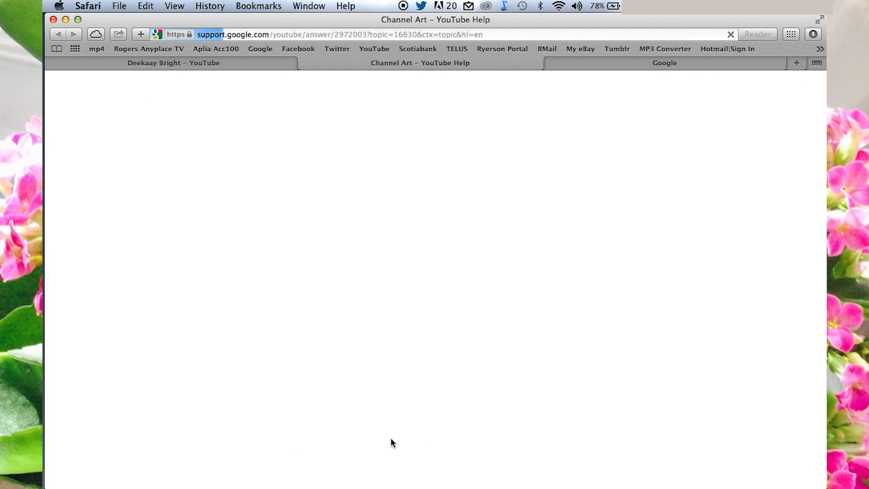
pyautogui.scroll(-7, 436, 364)
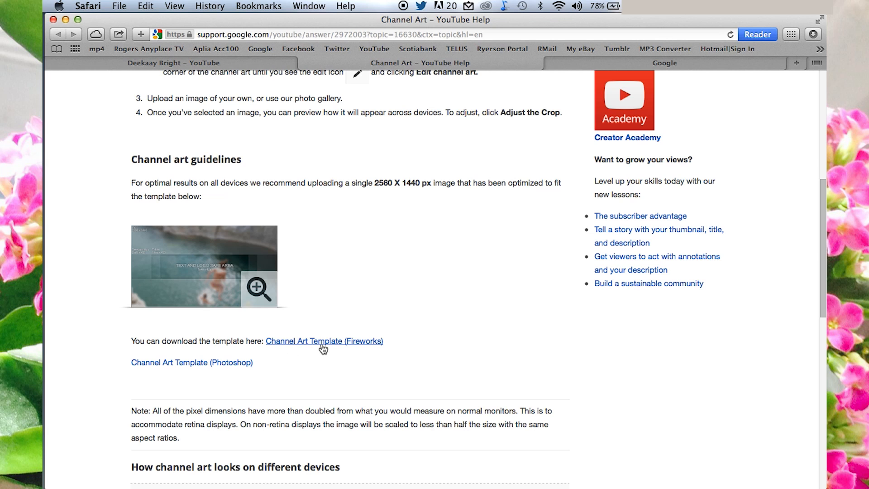
# Step: Download the Fireworks channel art template and open the PicMonkey website through a Google search for "picmonkey"
pyautogui.click(358, 340)
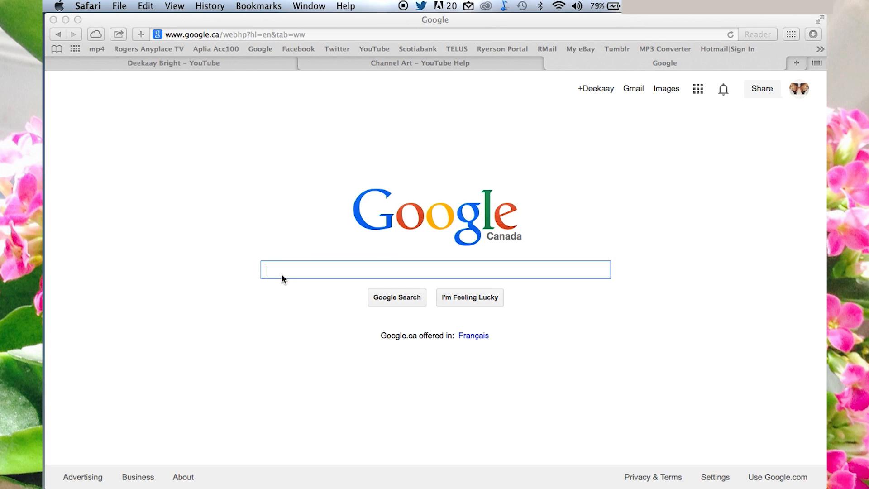
pyautogui.write('pi')
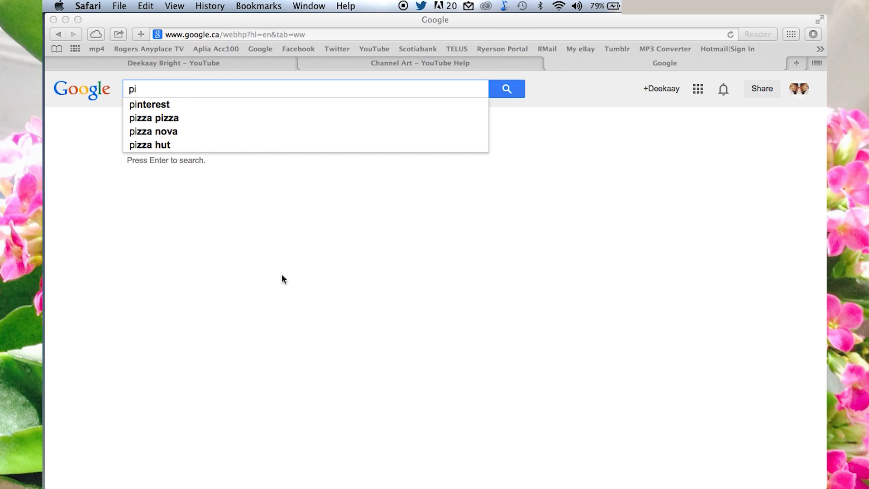
pyautogui.click(282, 275)
pyautogui.write('c')
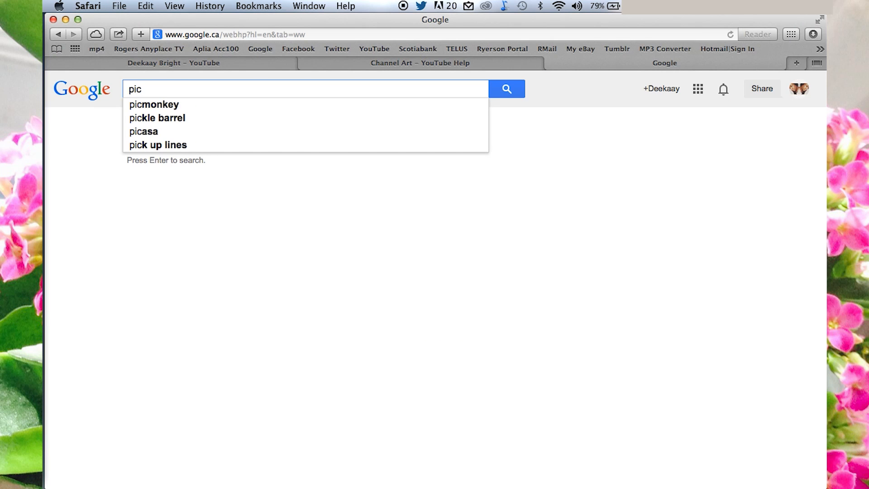
pyautogui.click(157, 106)
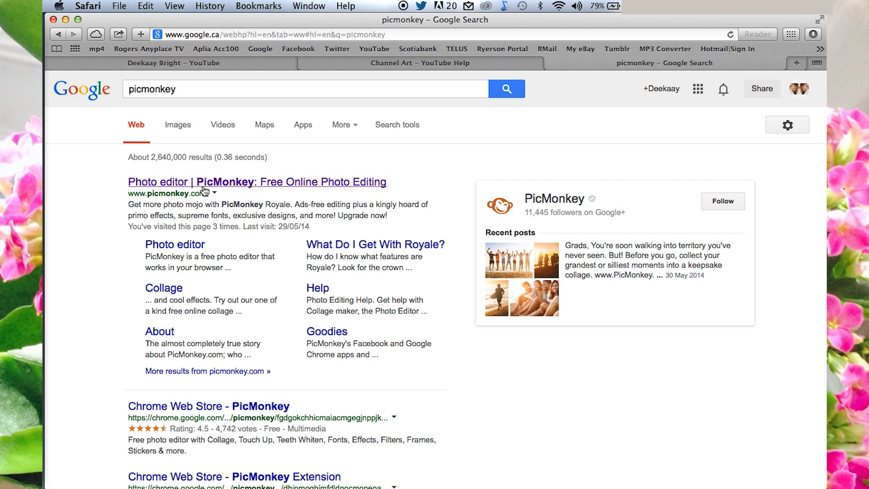
pyautogui.click(254, 182)
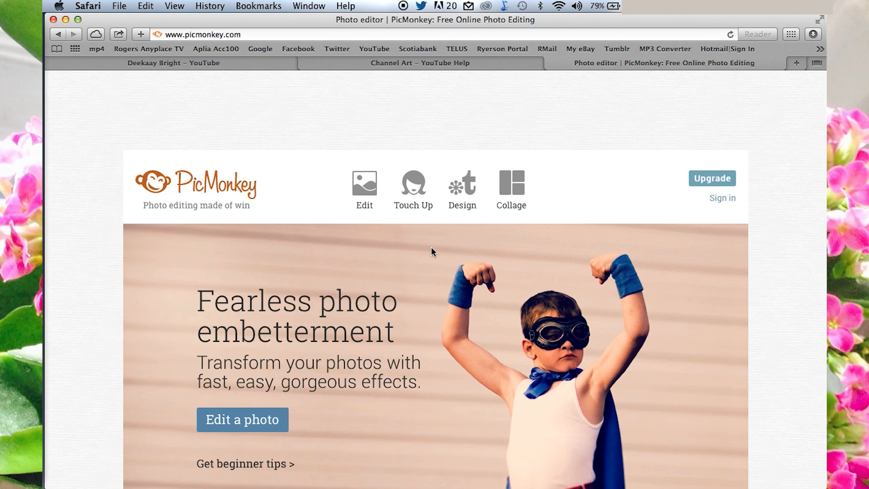
# Step: Open the downloaded Channel Art Template file ending in "-2.png" from the Downloads folder in PicMonkey's photo editor
pyautogui.scroll(-3, 436, 281)
pyautogui.scroll(-5, 437, 286)
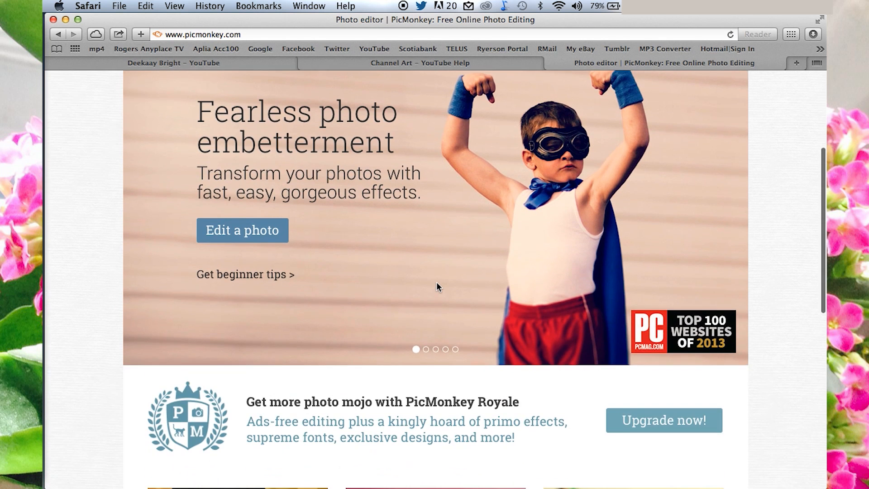
pyautogui.scroll(5, 437, 286)
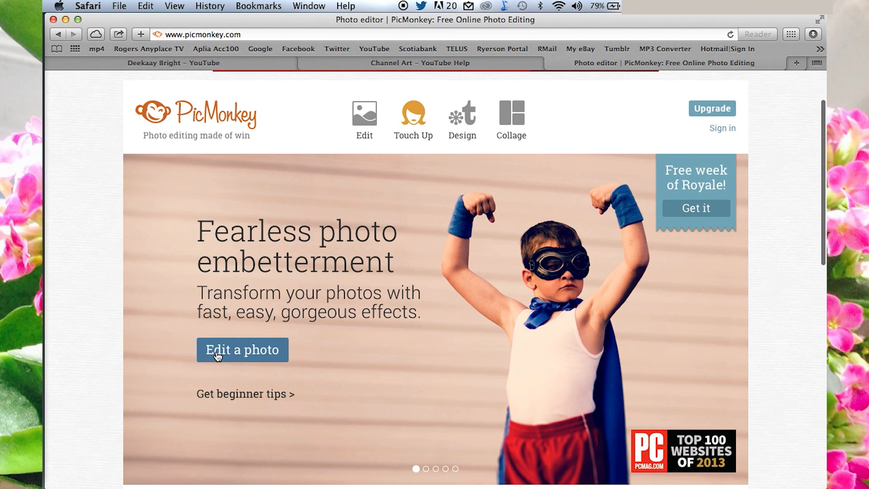
pyautogui.click(217, 355)
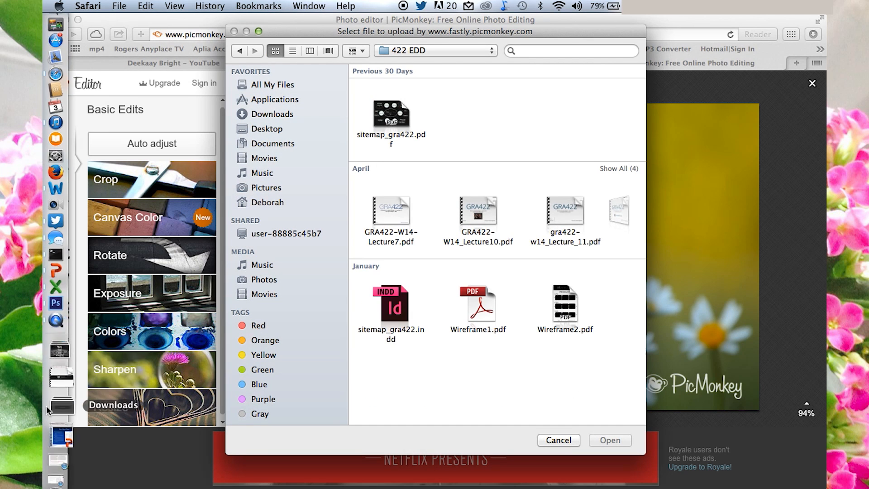
pyautogui.click(59, 406)
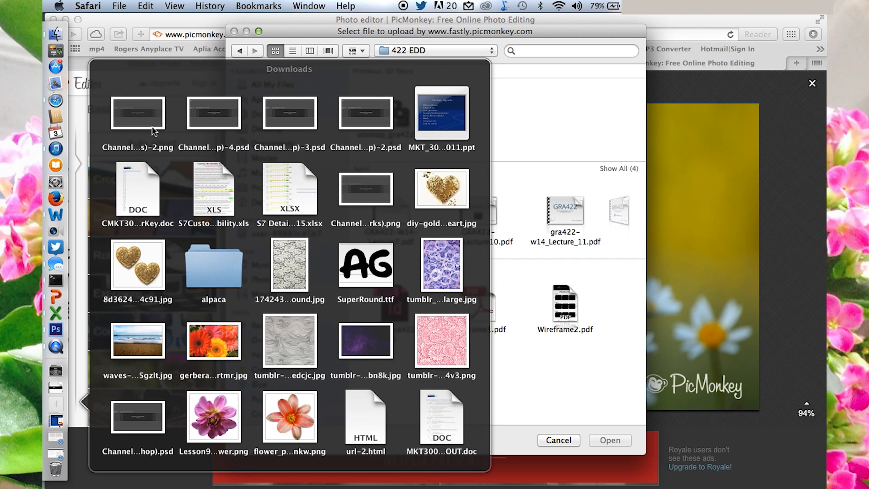
pyautogui.moveTo(150, 124); pyautogui.dragTo(486, 184)
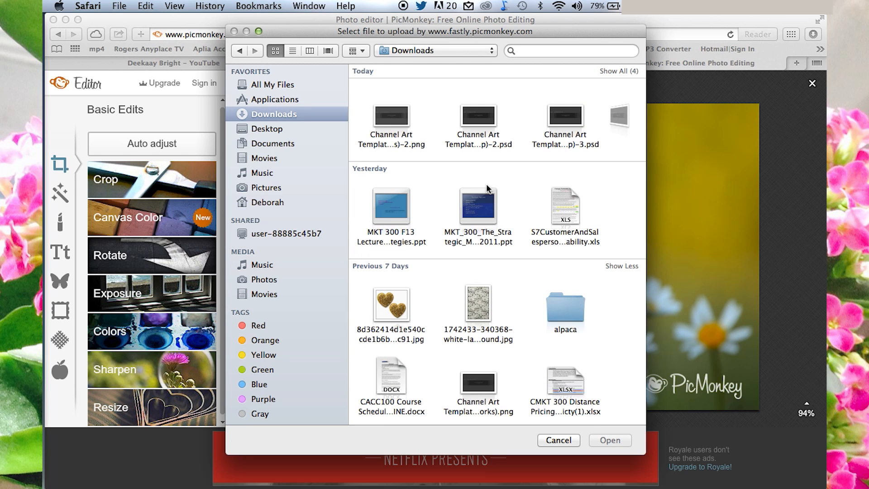
pyautogui.click(386, 120)
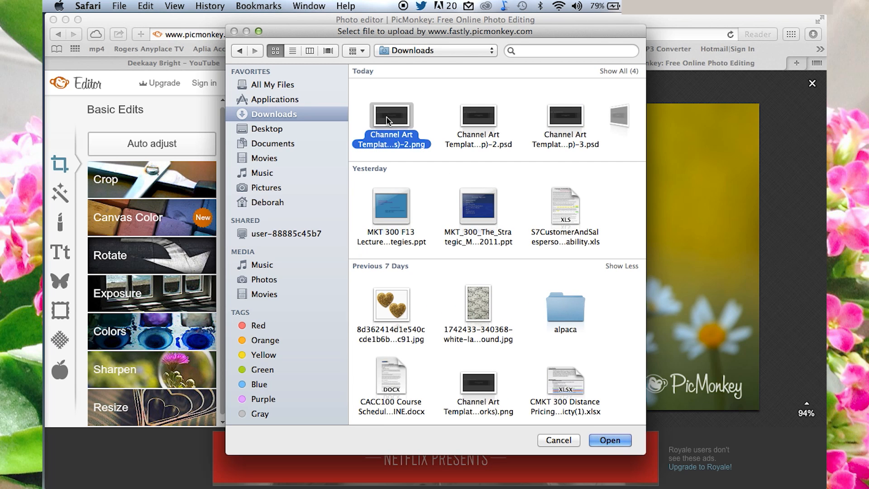
pyautogui.click(611, 440)
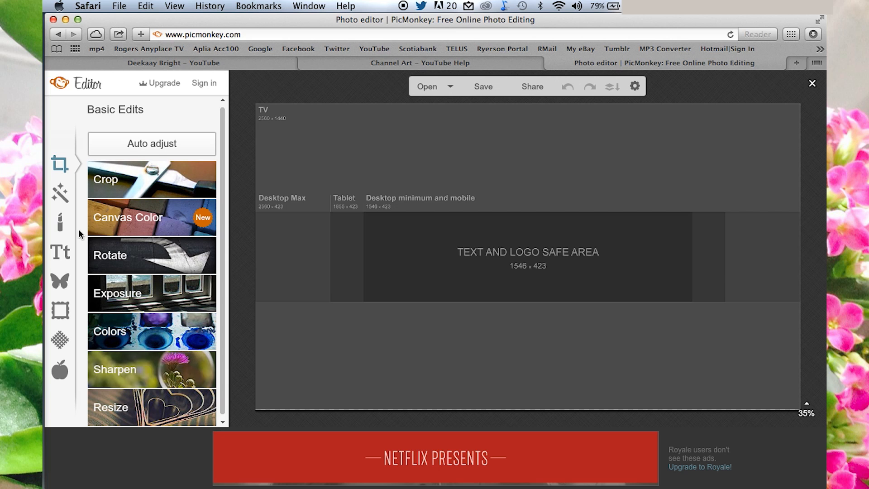
# Step: Add a text box in the La Belle Aurore script font over the text and logo safe area, enlarged to size 154
pyautogui.click(60, 251)
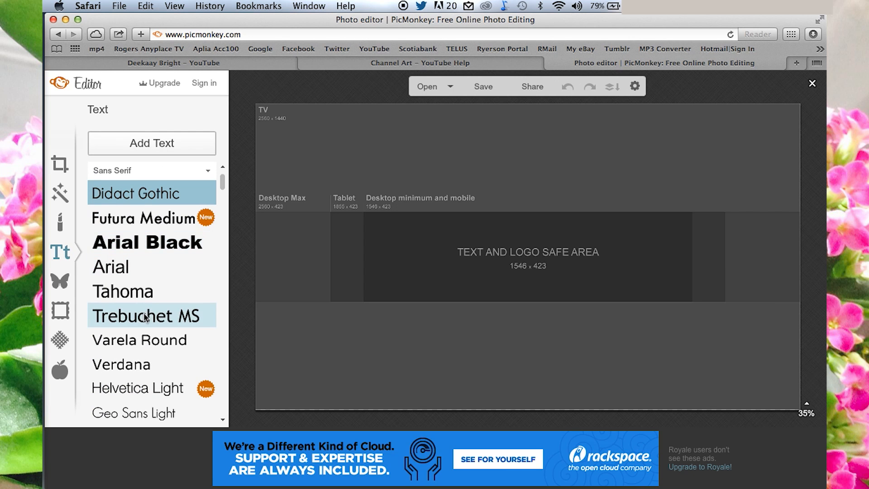
pyautogui.moveTo(223, 183); pyautogui.dragTo(223, 258)
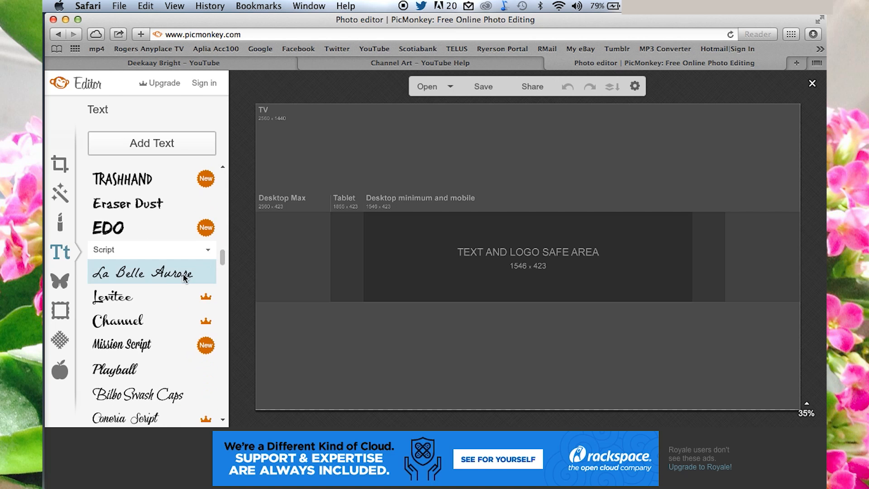
pyautogui.click(154, 274)
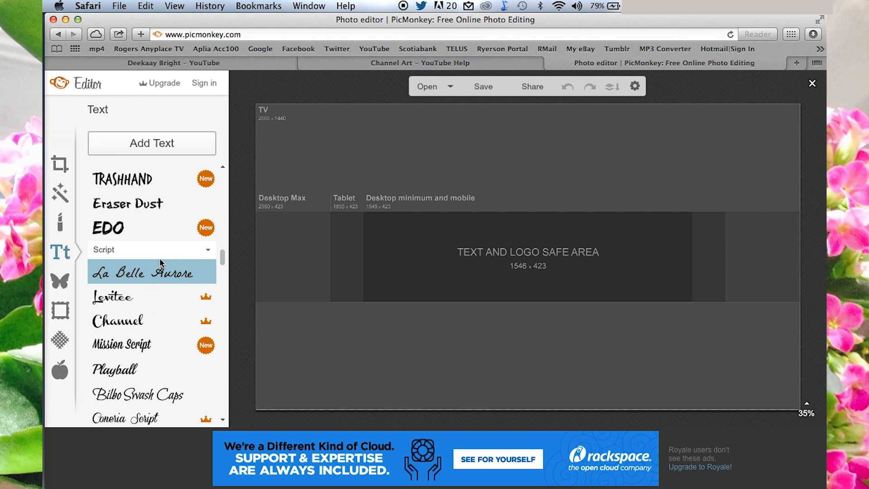
pyautogui.click(157, 144)
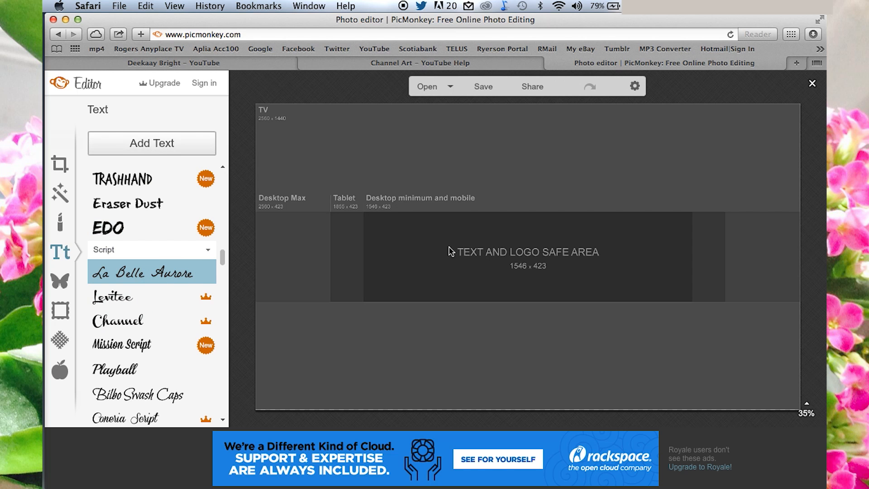
pyautogui.moveTo(471, 239); pyautogui.dragTo(387, 228)
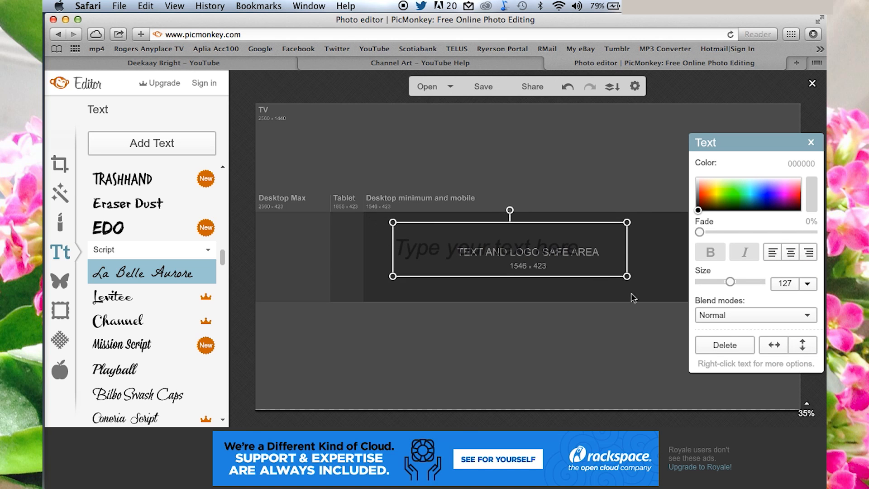
pyautogui.moveTo(625, 277); pyautogui.dragTo(747, 288)
# Step: Replace the placeholder text in the text box with "Deekaay Bright"
pyautogui.click(531, 252)
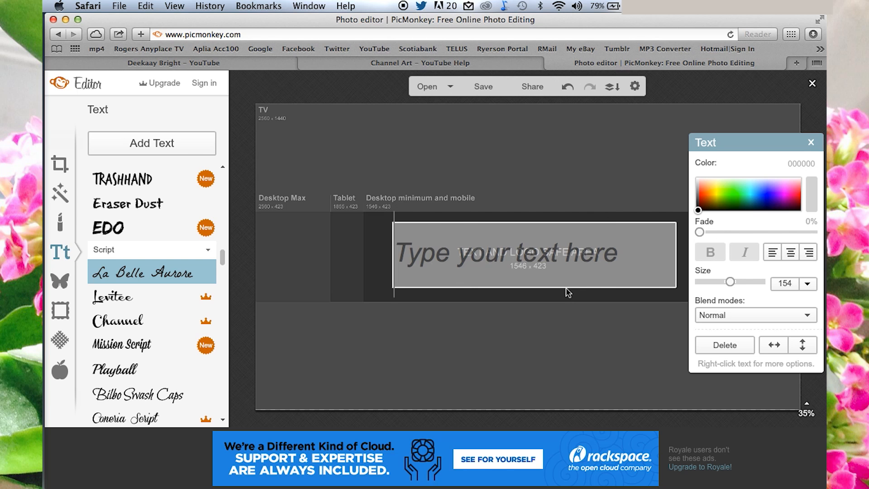
pyautogui.write('D')
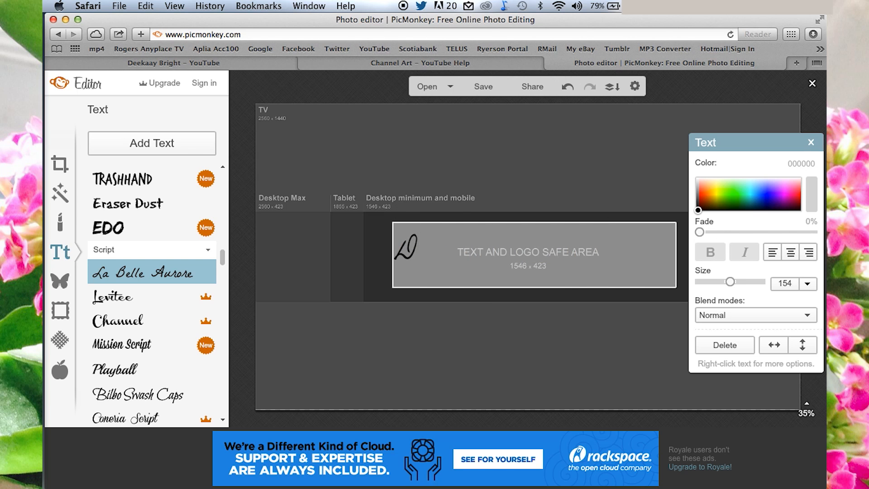
pyautogui.write('eekaay')
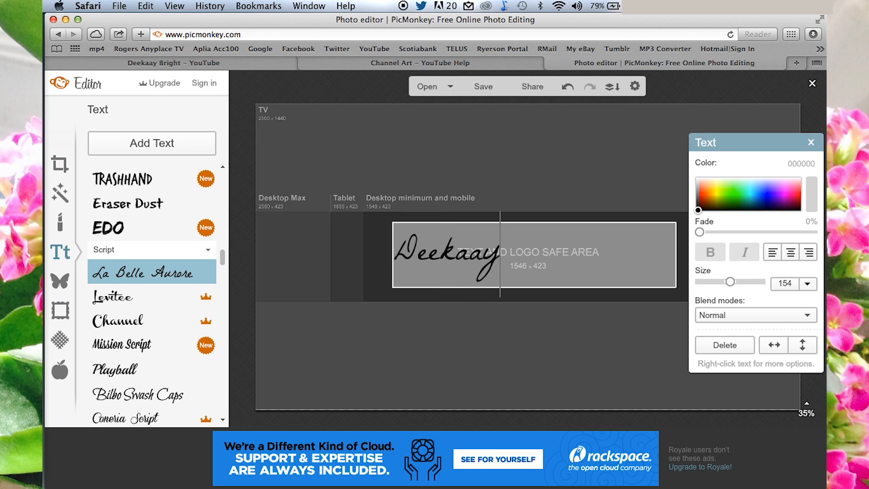
pyautogui.write(' Bright')
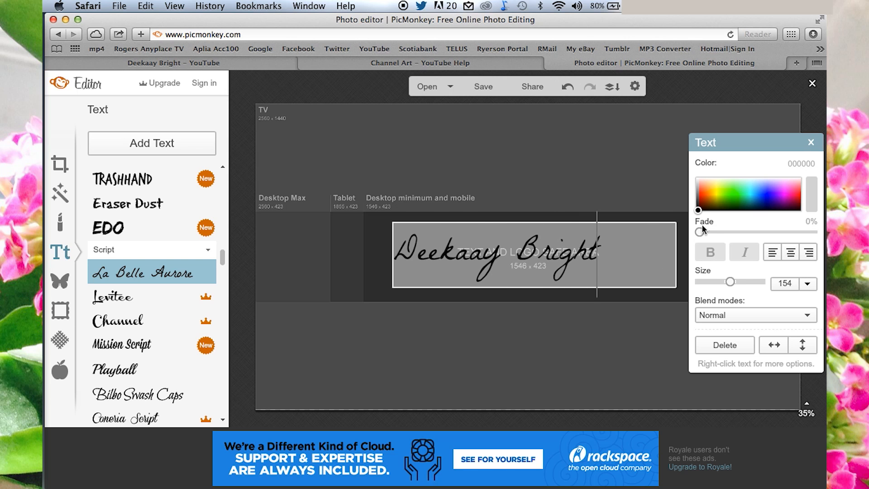
# Step: Set the "Deekaay Bright" text size to 194 and shift the text slightly to the right within the safe area
pyautogui.moveTo(730, 283); pyautogui.dragTo(748, 283)
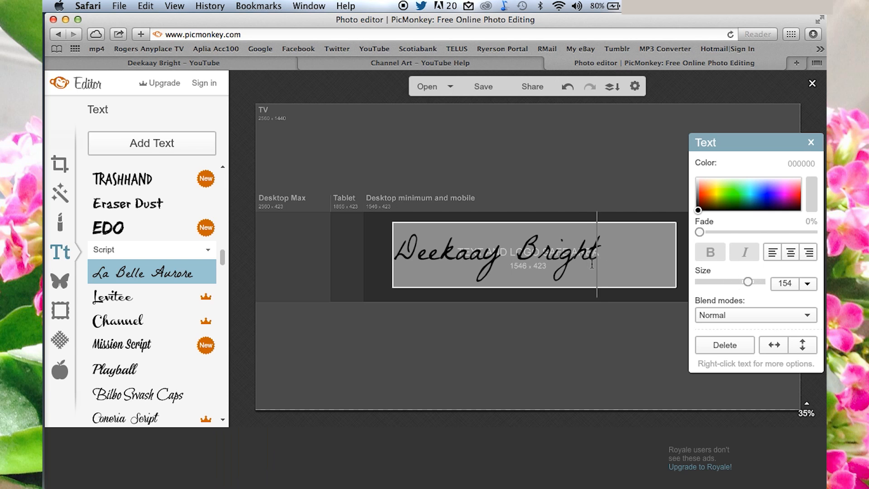
pyautogui.moveTo(602, 253); pyautogui.dragTo(294, 248)
pyautogui.moveTo(730, 282)
pyautogui.mouseDown()
pyautogui.moveTo(741, 282)
pyautogui.moveTo(733, 288)
pyautogui.mouseUp()
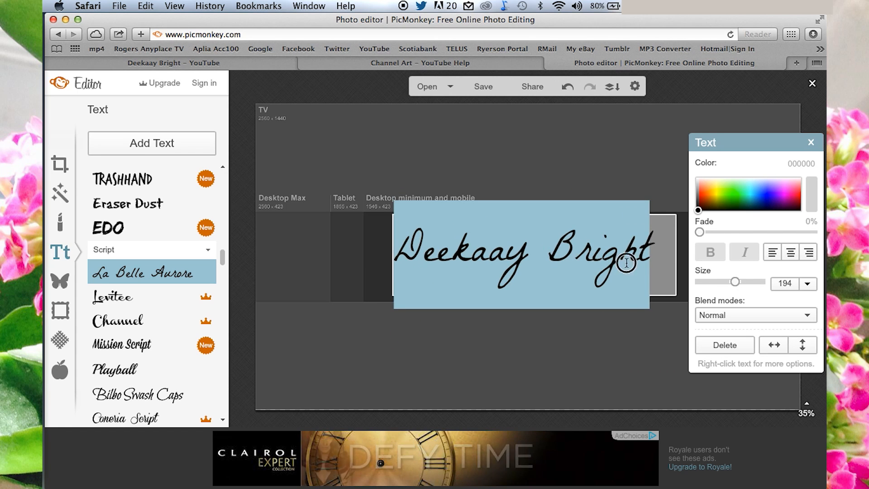
pyautogui.click(809, 143)
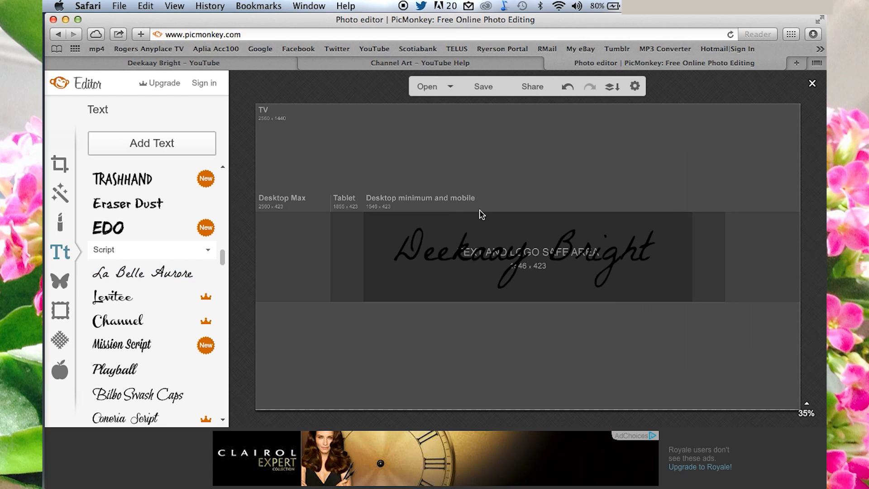
pyautogui.click(492, 256)
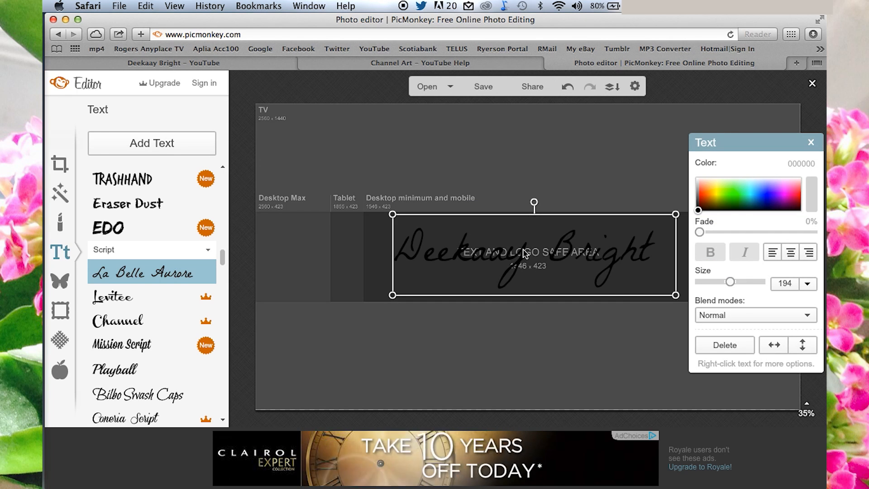
pyautogui.moveTo(517, 259); pyautogui.dragTo(538, 251)
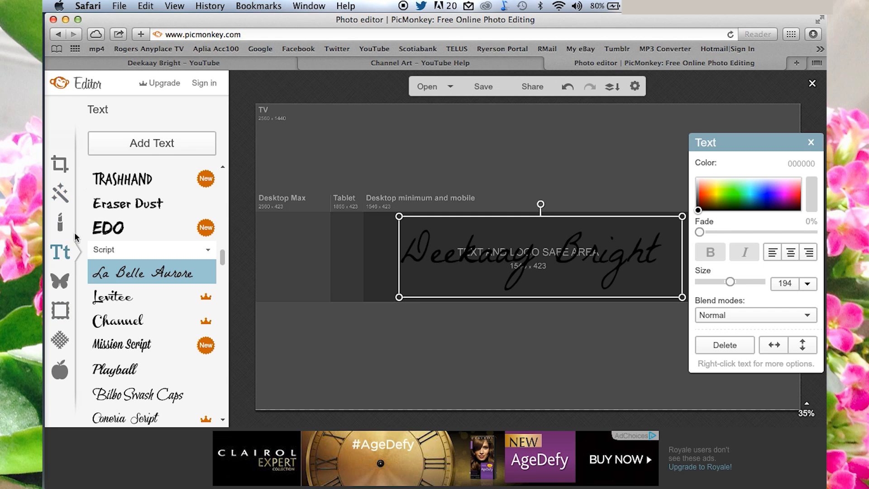
# Step: Add a horizontal ellipse from the Geometric overlays to the template
pyautogui.click(60, 280)
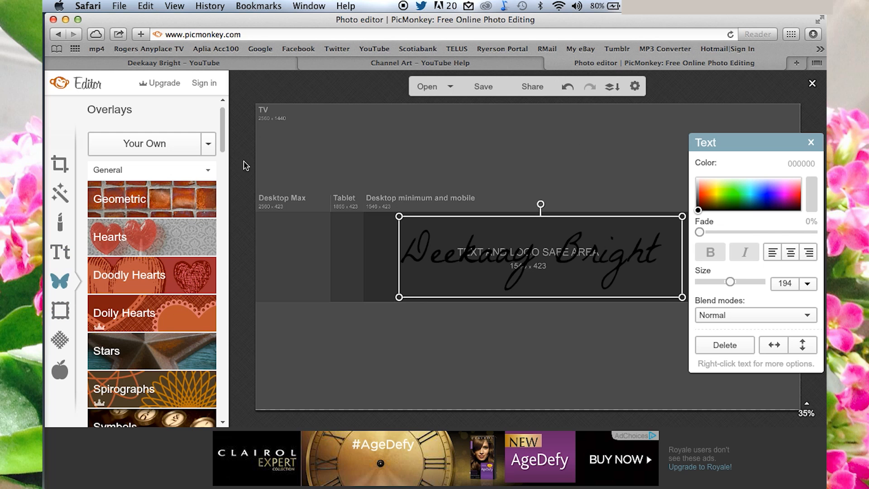
pyautogui.click(810, 143)
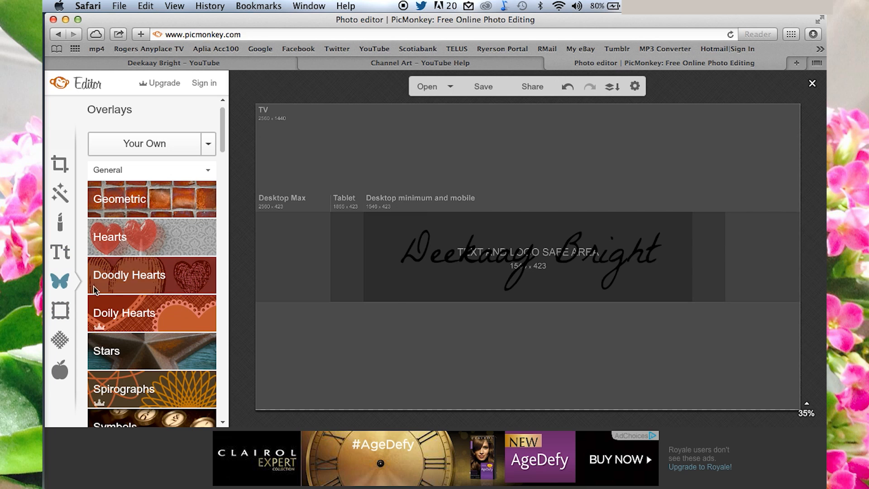
pyautogui.click(108, 210)
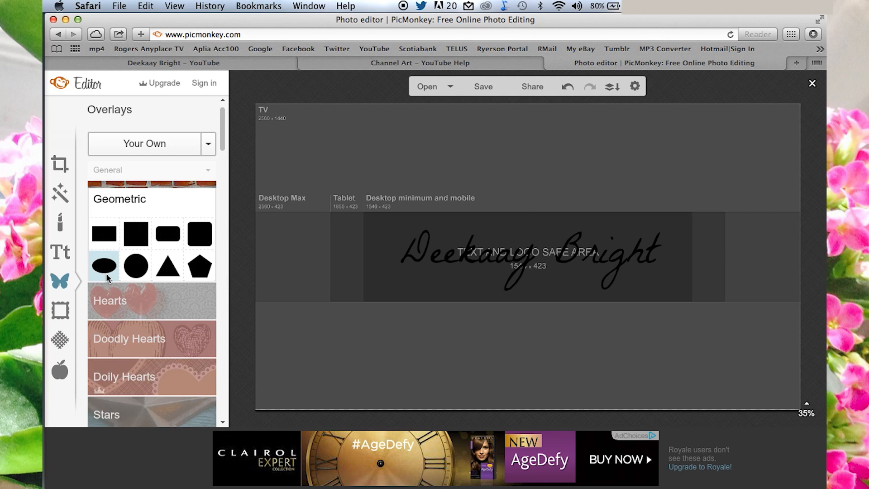
pyautogui.click(108, 270)
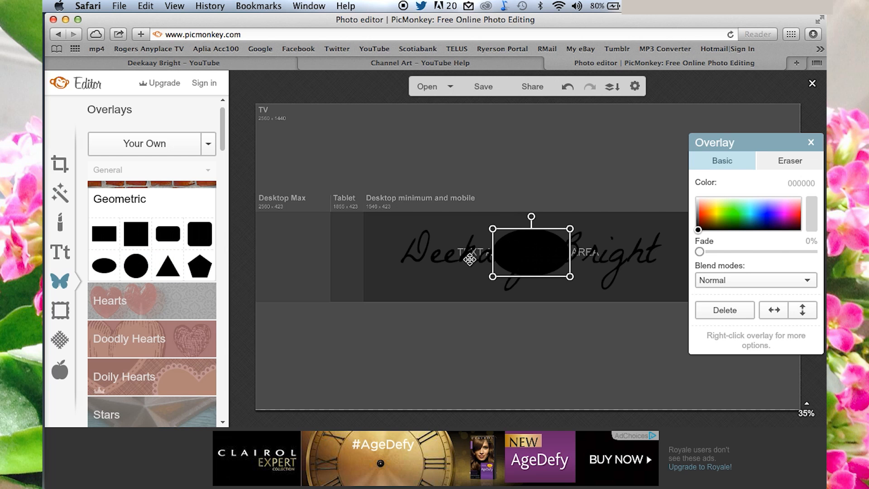
# Step: Stretch the ellipse across the whole "Deekaay Bright" text in the safe area and color it white (ffffff)
pyautogui.moveTo(506, 240); pyautogui.dragTo(404, 241)
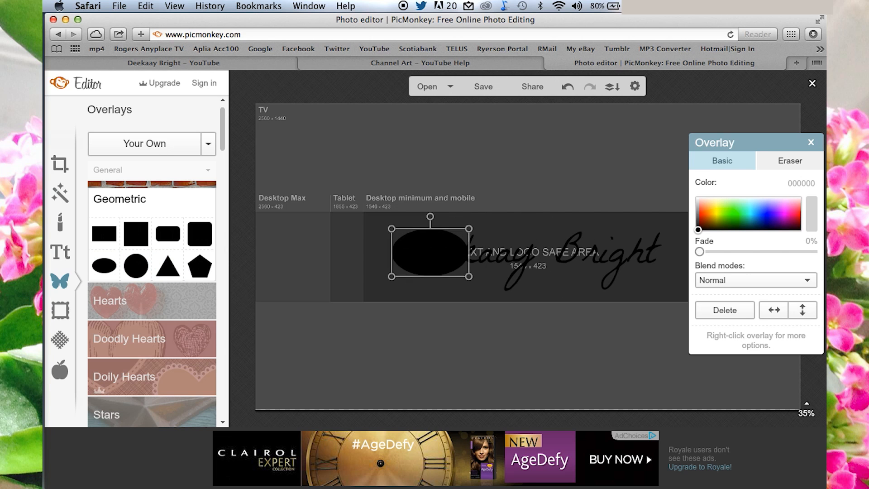
pyautogui.moveTo(468, 276); pyautogui.dragTo(695, 293)
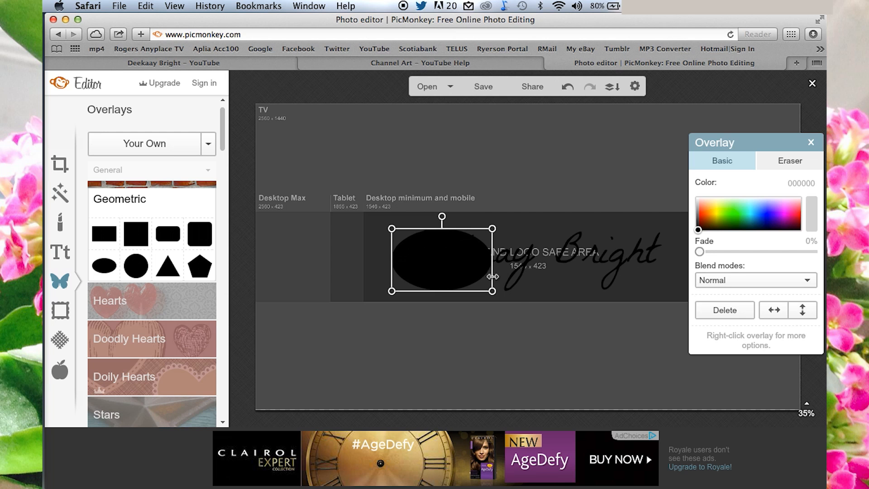
pyautogui.moveTo(499, 259); pyautogui.dragTo(681, 256)
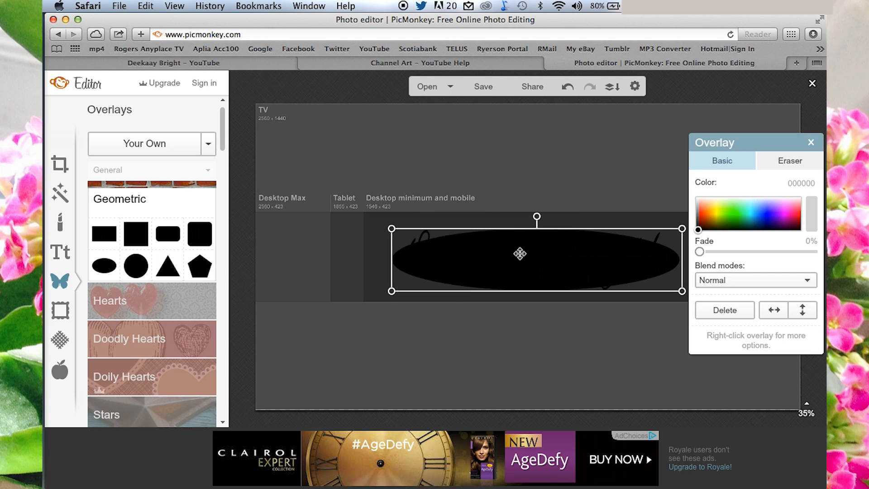
pyautogui.moveTo(519, 251); pyautogui.dragTo(518, 249)
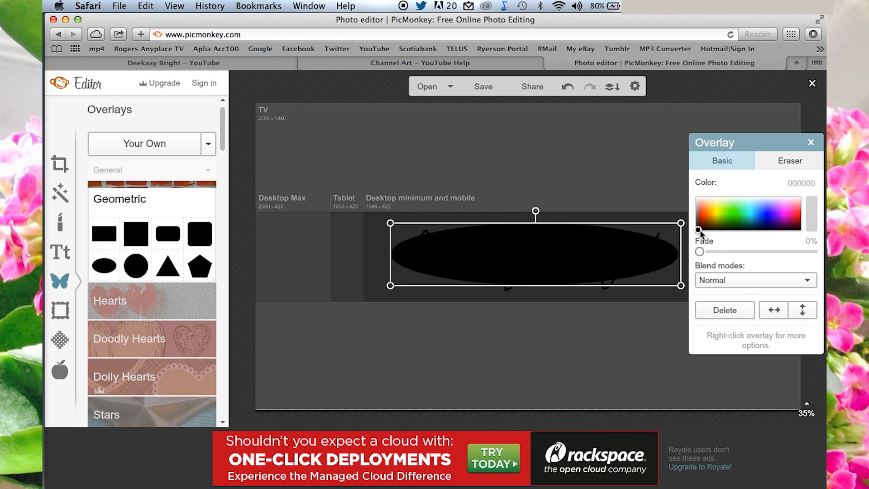
pyautogui.moveTo(699, 231); pyautogui.dragTo(694, 186)
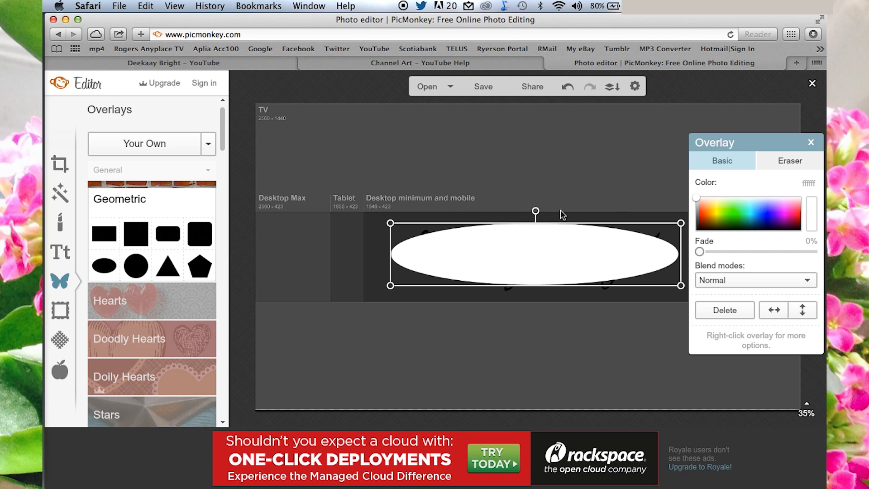
# Step: Send the white ellipse to the back so it sits behind the "Deekaay Bright" text
pyautogui.rightClick(510, 249)
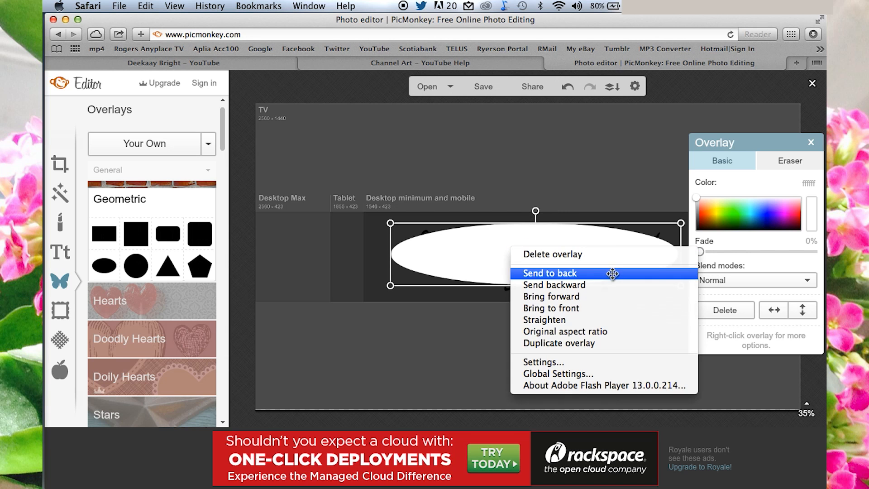
pyautogui.click(533, 273)
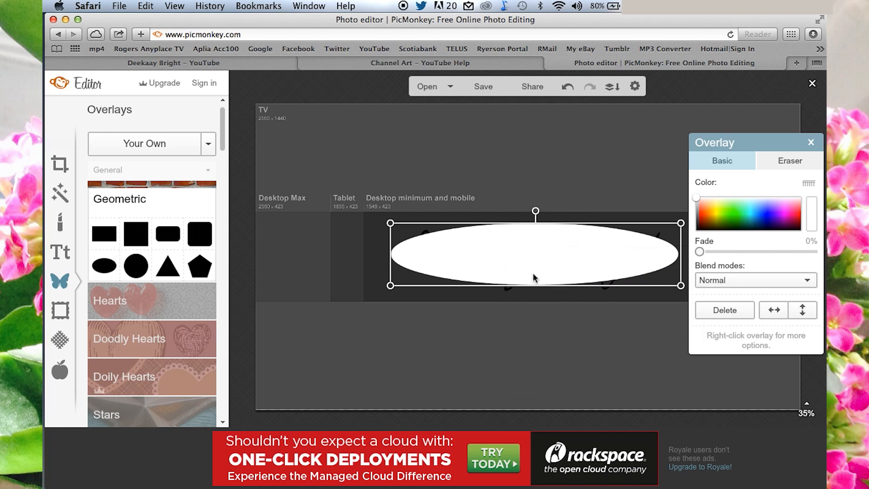
pyautogui.click(810, 143)
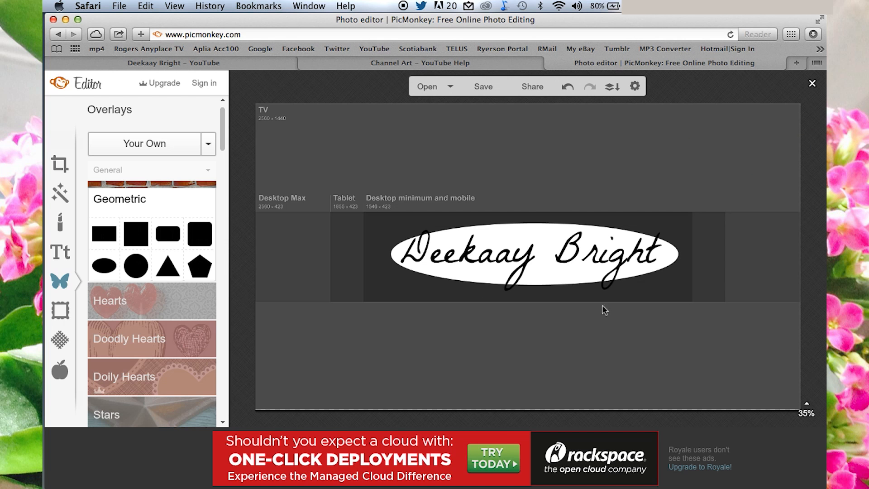
# Step: Nudge the white ellipse slightly upward behind the "Deekaay Bright" text
pyautogui.click(596, 260)
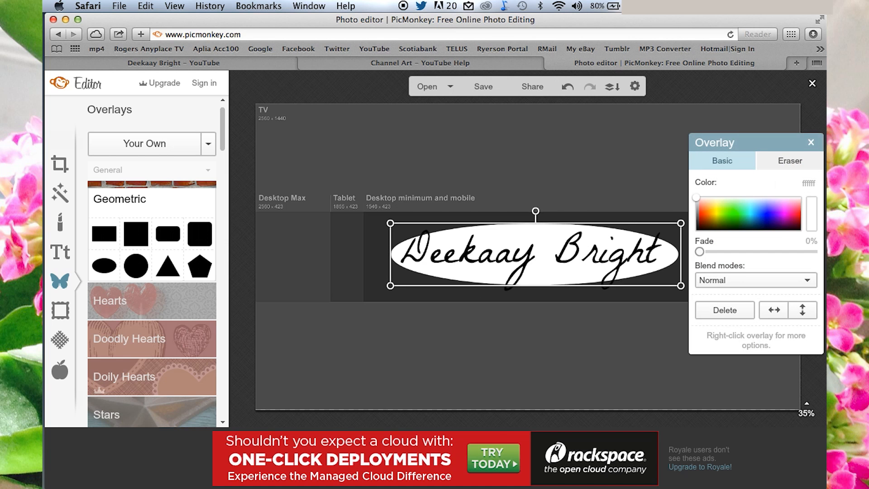
pyautogui.press('Down')
pyautogui.press('Up')
pyautogui.press('Up')
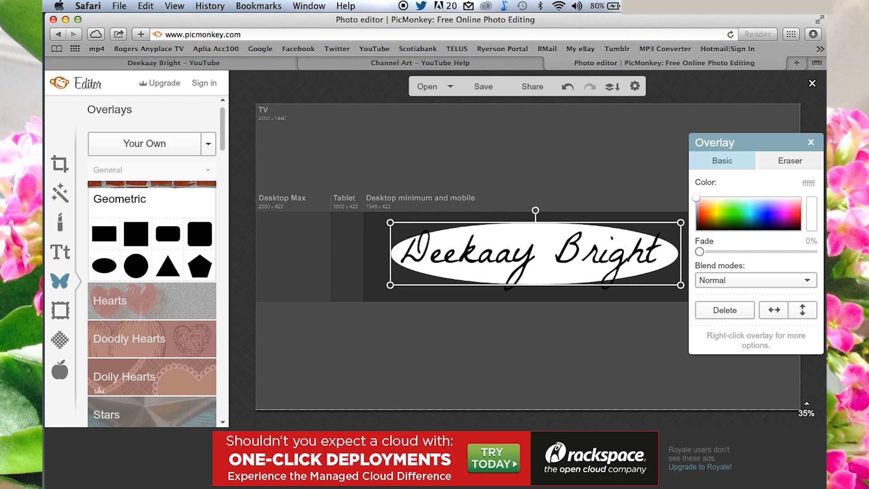
pyautogui.press('Up')
pyautogui.press('Up')
pyautogui.press('Up')
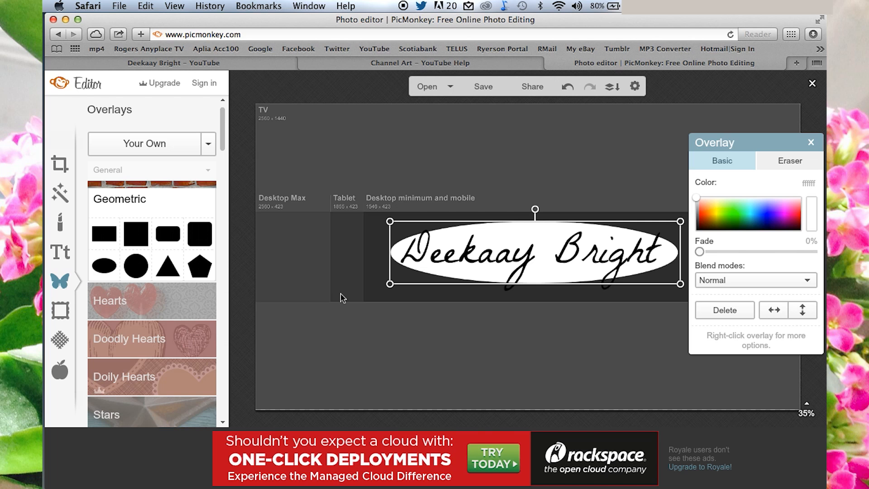
# Step: Browse the Hearts, Doily Hearts and other overlay categories, then deselect the ellipse and return to the start of the overlay list
pyautogui.click(145, 301)
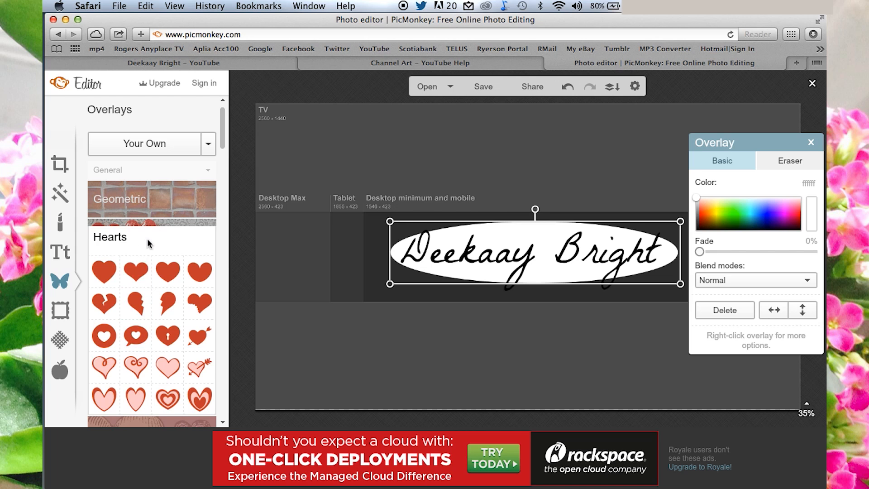
pyautogui.click(147, 243)
pyautogui.click(150, 310)
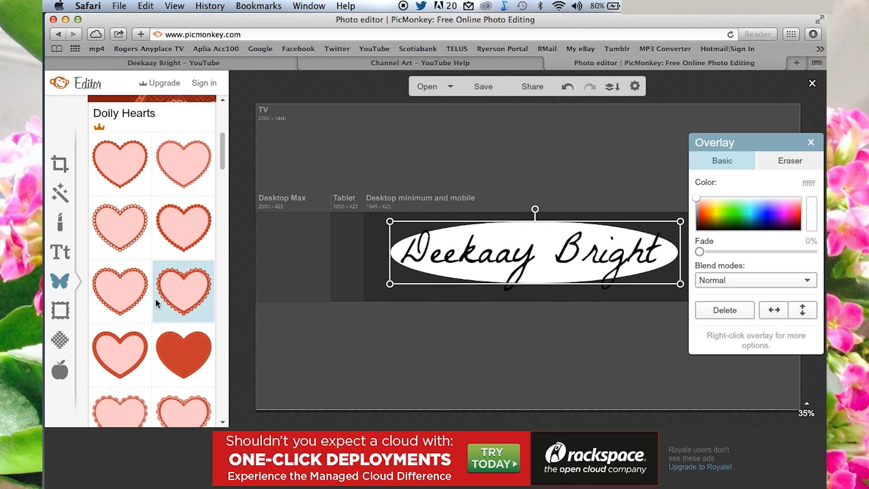
pyautogui.click(170, 103)
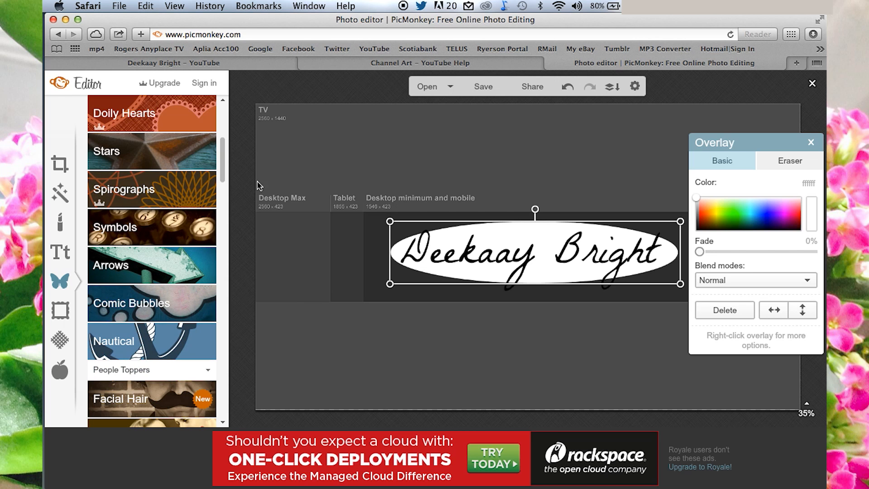
pyautogui.click(810, 142)
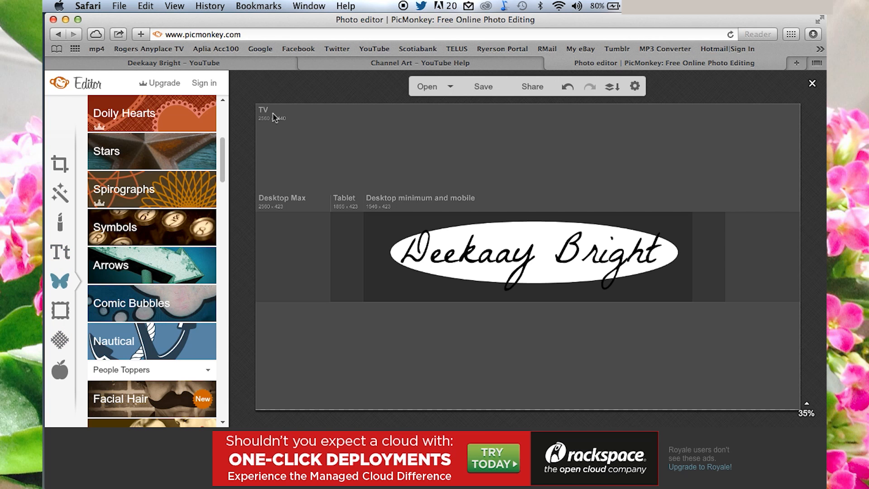
pyautogui.moveTo(223, 162); pyautogui.dragTo(223, 134)
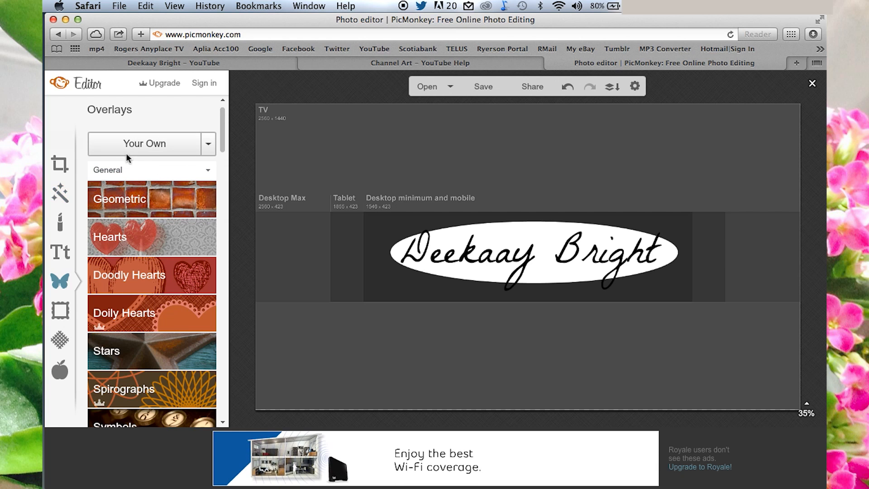
# Step: Add the purple roses image (tumblr_mkcotaqCMO1riyn...large.jpg) from the Downloads folder as a custom overlay
pyautogui.click(173, 146)
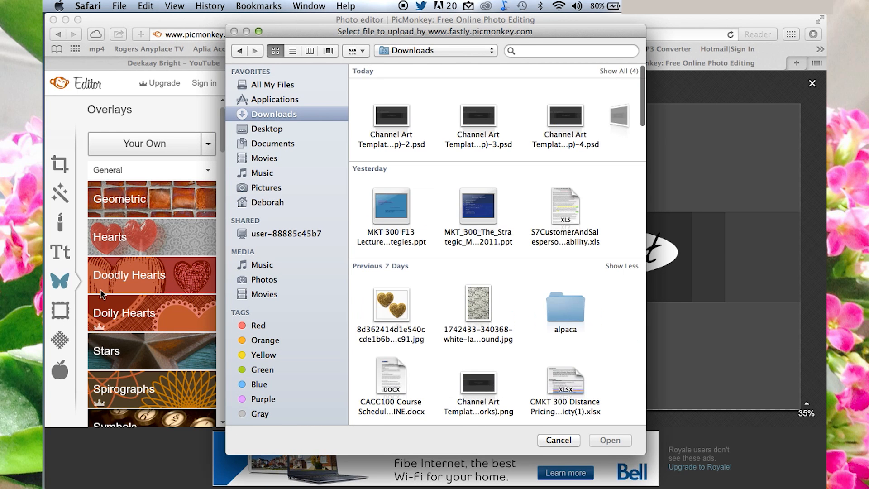
pyautogui.moveTo(45, 280)
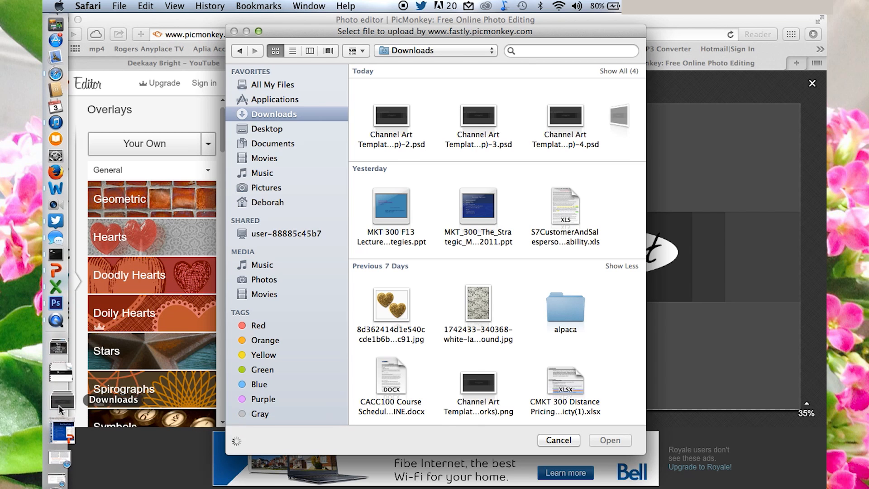
pyautogui.click(66, 402)
pyautogui.moveTo(439, 263); pyautogui.dragTo(497, 215)
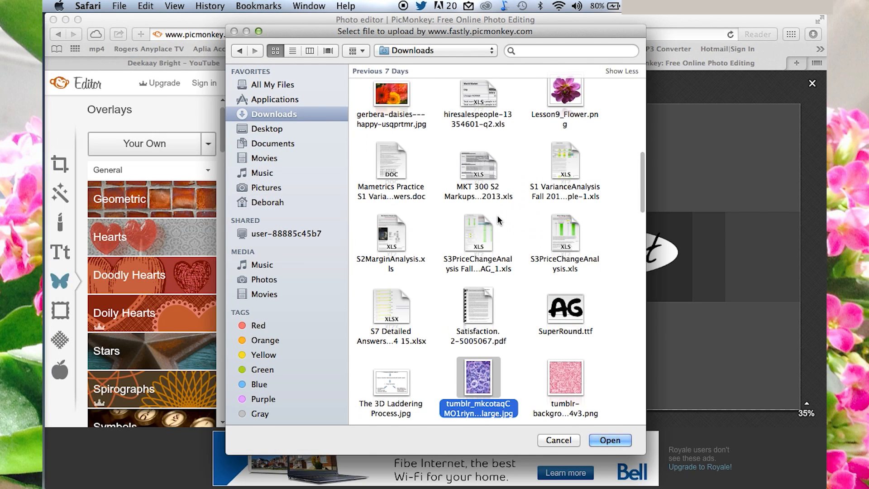
pyautogui.click(608, 440)
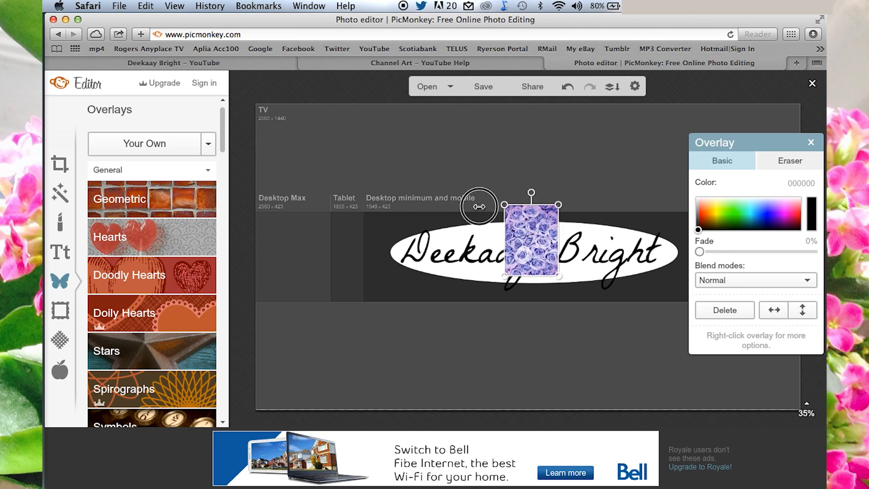
# Step: Rotate the roses overlay 90 degrees clockwise and enlarge and position it to cover the whole template
pyautogui.moveTo(541, 243); pyautogui.dragTo(330, 178)
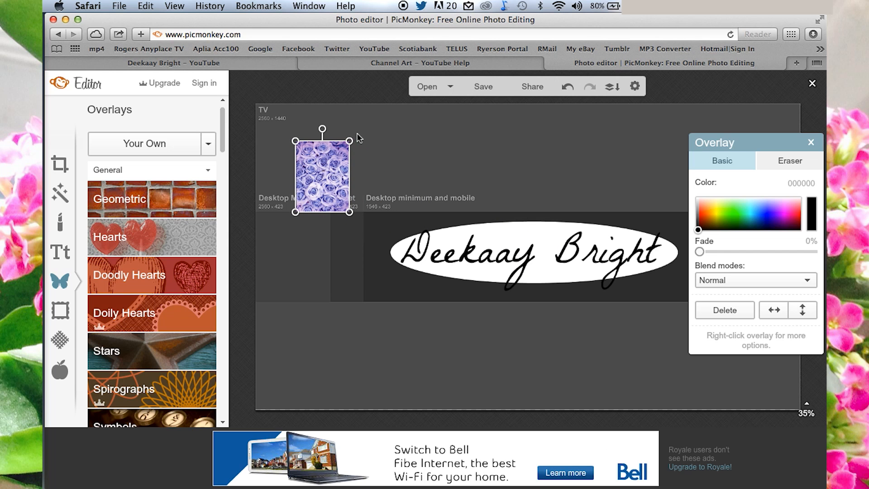
pyautogui.moveTo(324, 126); pyautogui.dragTo(497, 176)
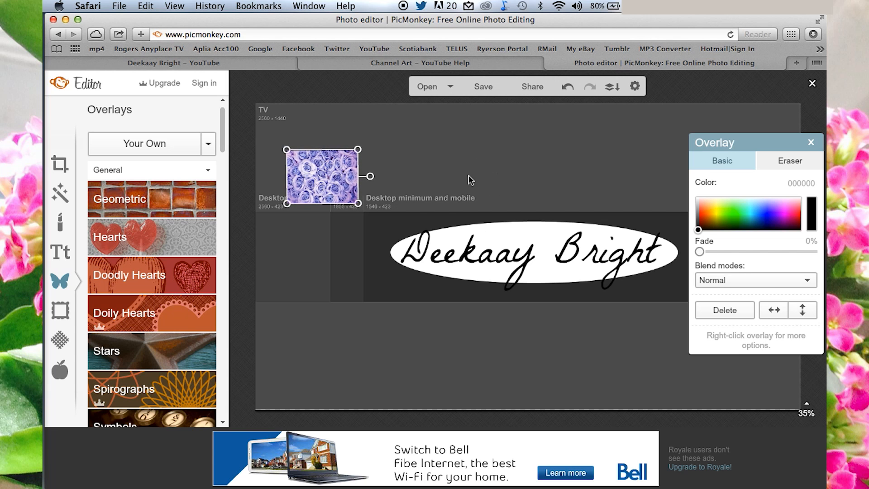
pyautogui.moveTo(338, 175); pyautogui.dragTo(807, 412)
pyautogui.moveTo(687, 292); pyautogui.dragTo(819, 320)
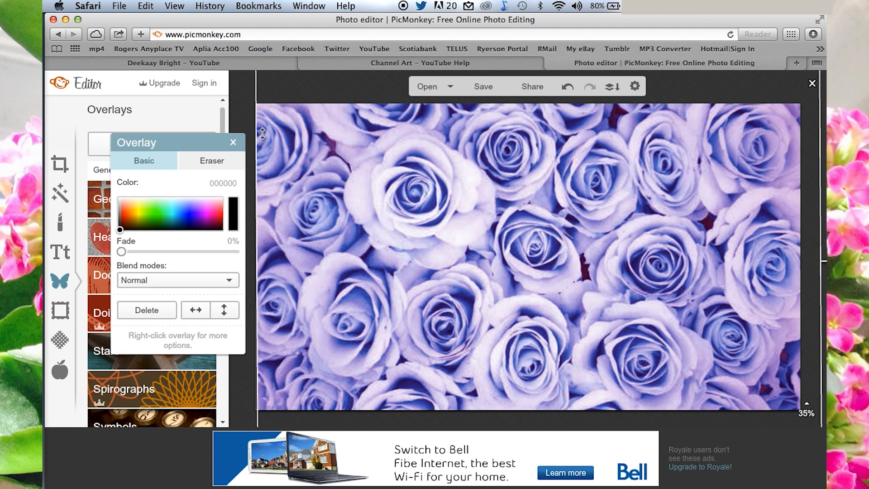
pyautogui.moveTo(356, 176); pyautogui.dragTo(363, 185)
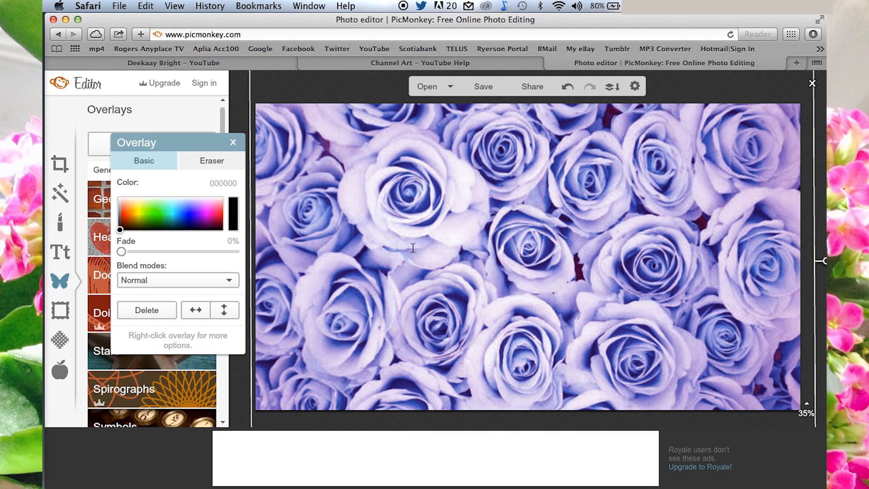
# Step: Send the roses overlay to the back, behind the ellipse and text, and deselect it
pyautogui.rightClick(411, 248)
pyautogui.click(432, 273)
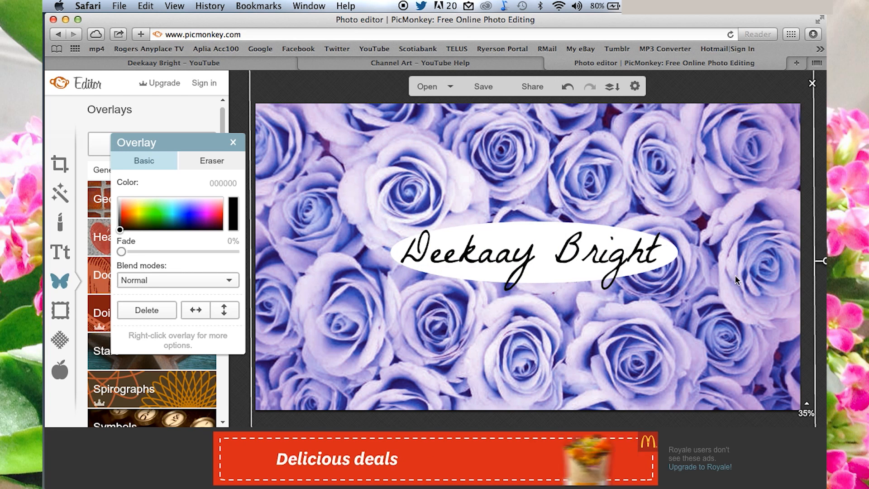
pyautogui.click(233, 143)
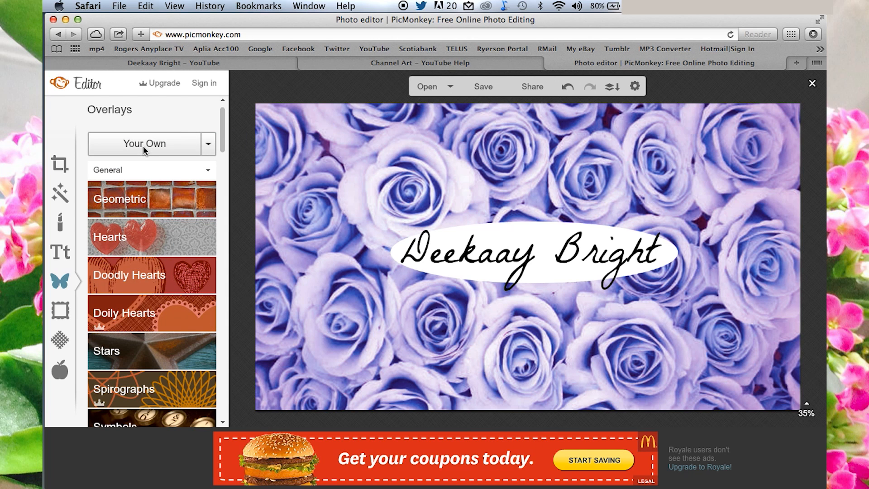
# Step: Add the purple roses image from Downloads a second time as another custom overlay
pyautogui.click(143, 146)
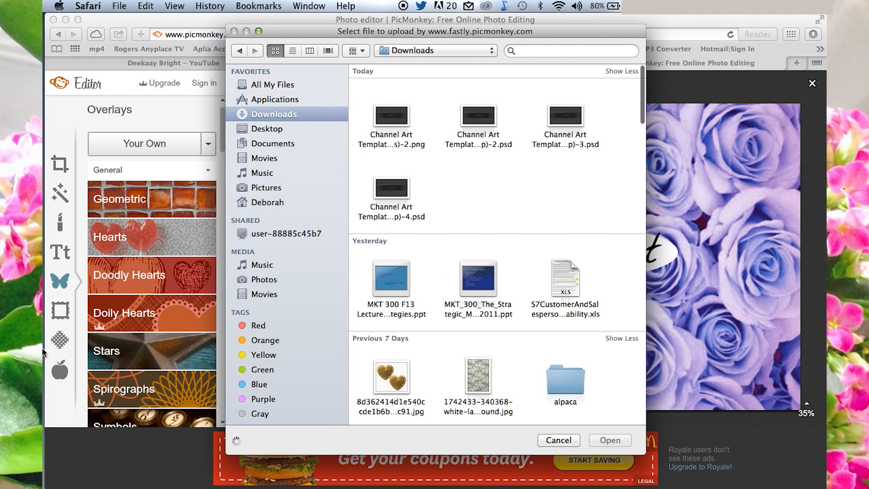
pyautogui.moveTo(43, 372)
pyautogui.click(58, 399)
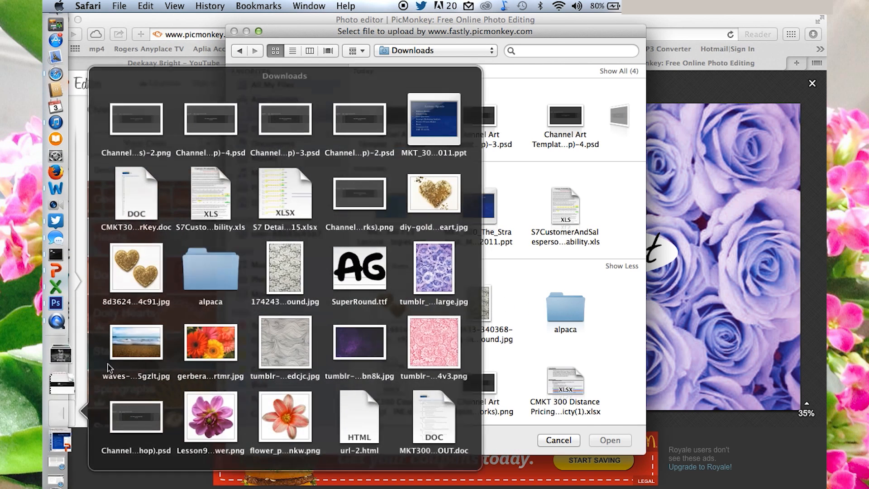
pyautogui.moveTo(441, 265); pyautogui.dragTo(574, 239)
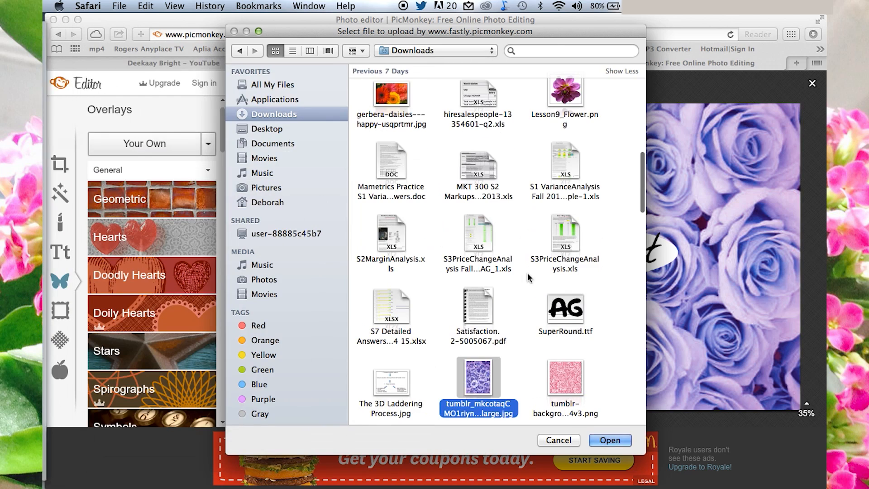
pyautogui.click(607, 434)
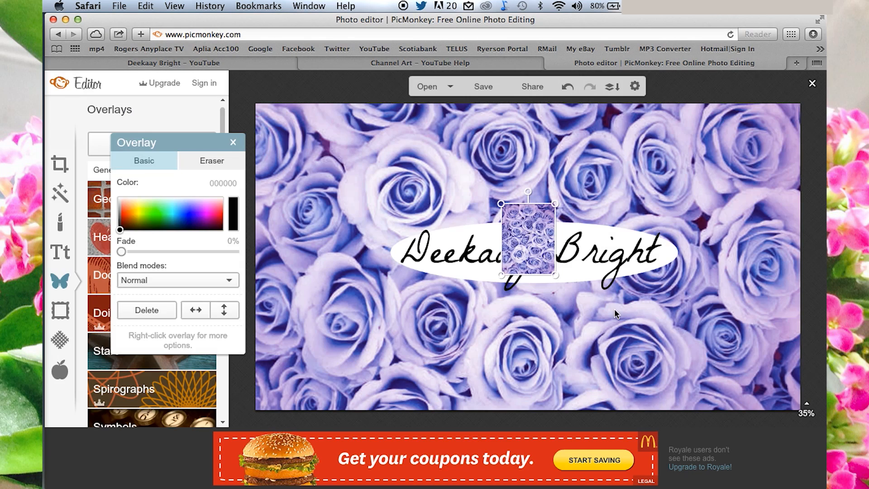
# Step: Rotate the second roses overlay to landscape and resize and position it over the ellipse and text in the middle
pyautogui.moveTo(500, 205); pyautogui.dragTo(451, 202)
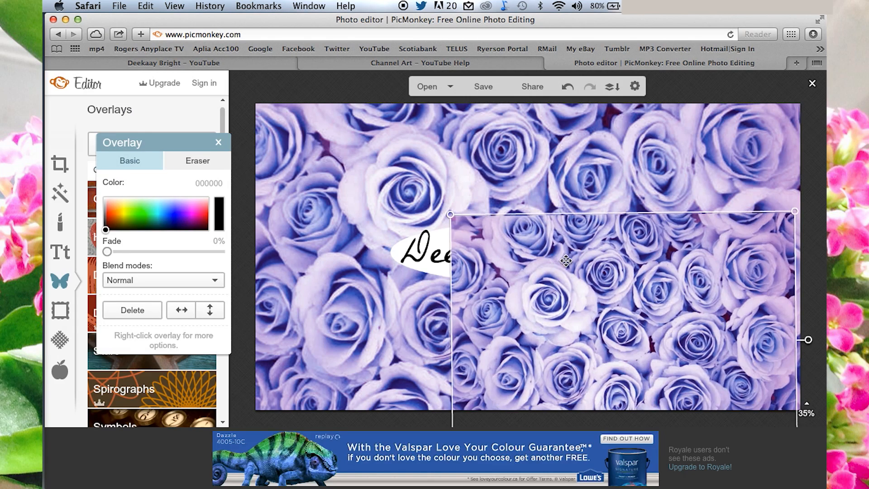
pyautogui.moveTo(565, 261); pyautogui.dragTo(430, 181)
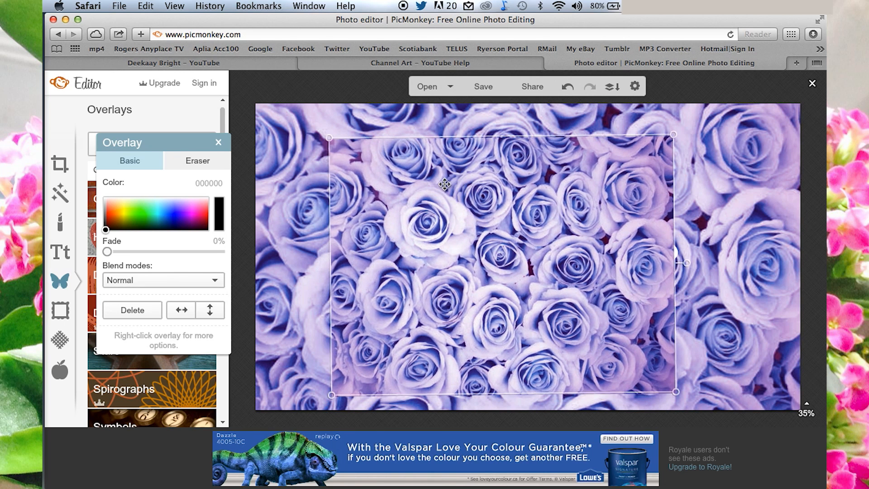
pyautogui.moveTo(673, 389); pyautogui.dragTo(648, 372)
pyautogui.moveTo(605, 282); pyautogui.dragTo(625, 282)
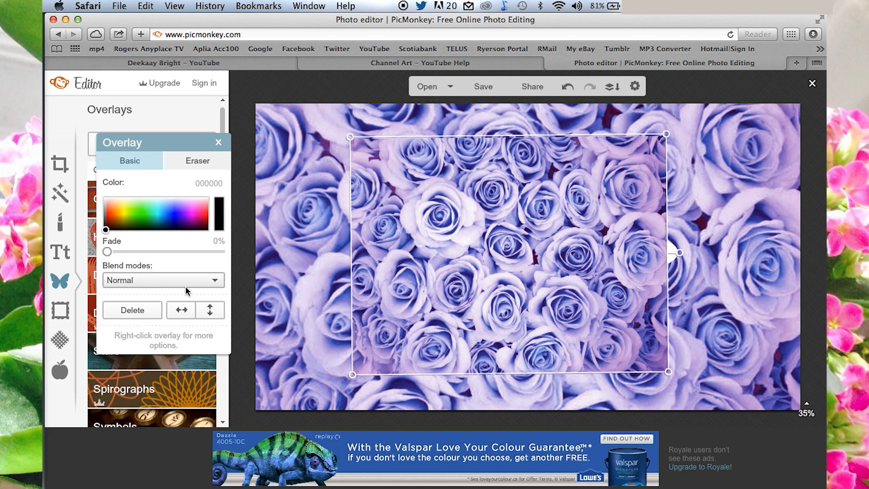
# Step: Set the second roses overlay's blend mode to Lighten and shift the overlay slightly
pyautogui.click(167, 278)
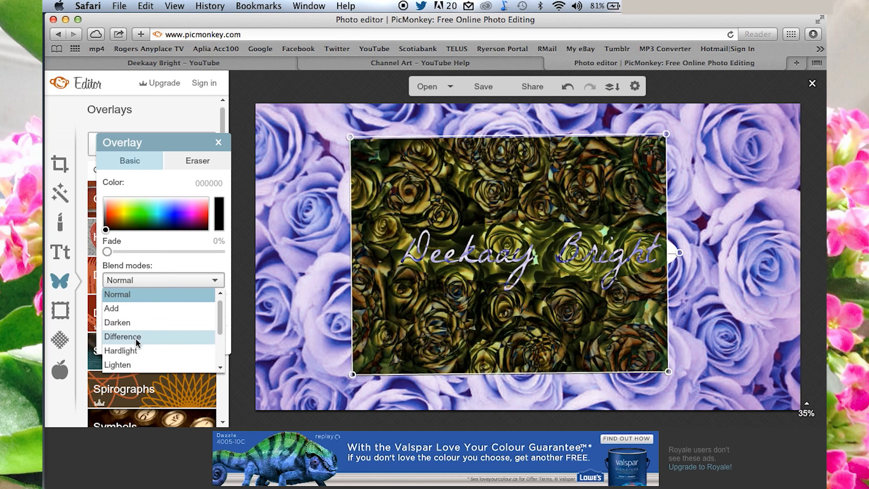
pyautogui.click(117, 364)
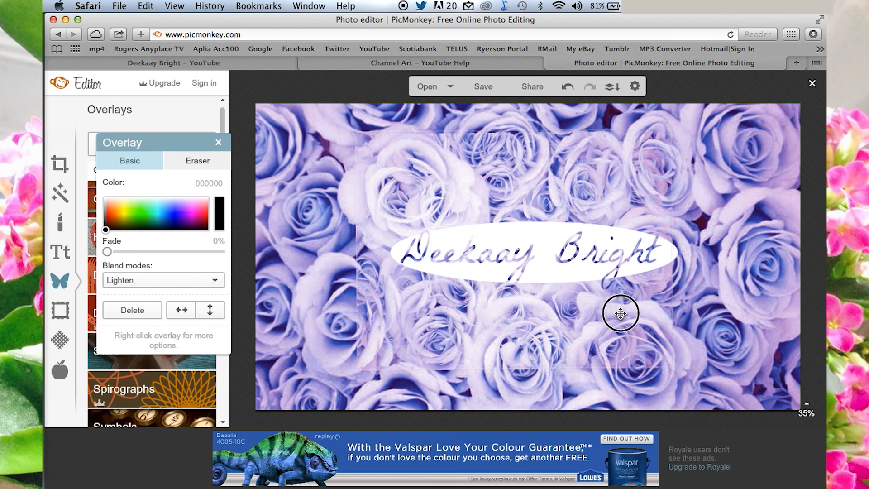
pyautogui.moveTo(616, 324); pyautogui.dragTo(618, 324)
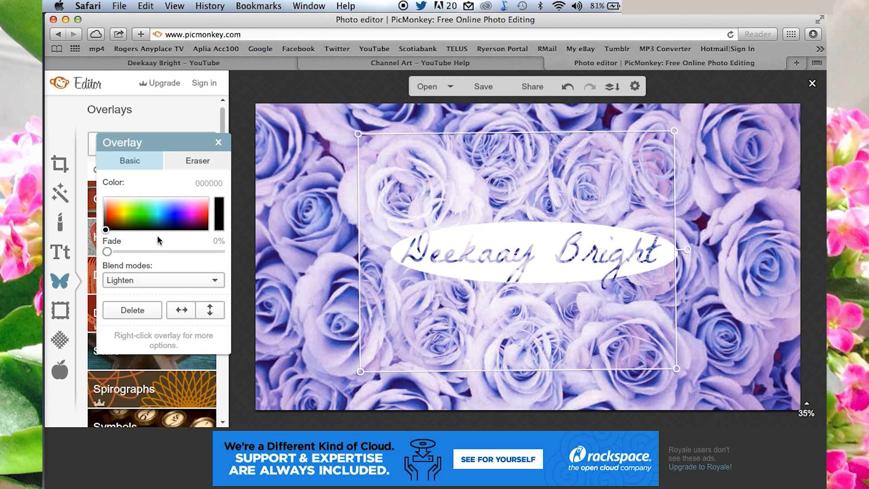
# Step: Set the eraser size to 94 for the second roses overlay, keeping the hardness at 80
pyautogui.click(183, 163)
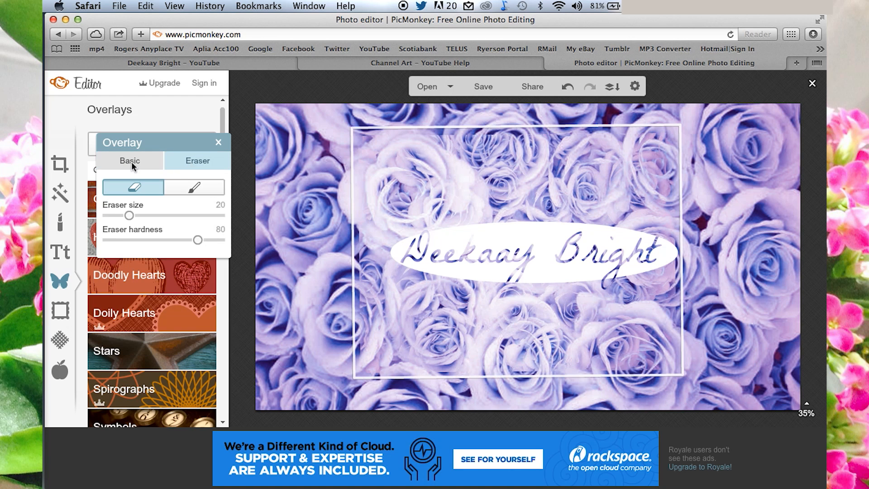
pyautogui.click(131, 161)
pyautogui.click(185, 162)
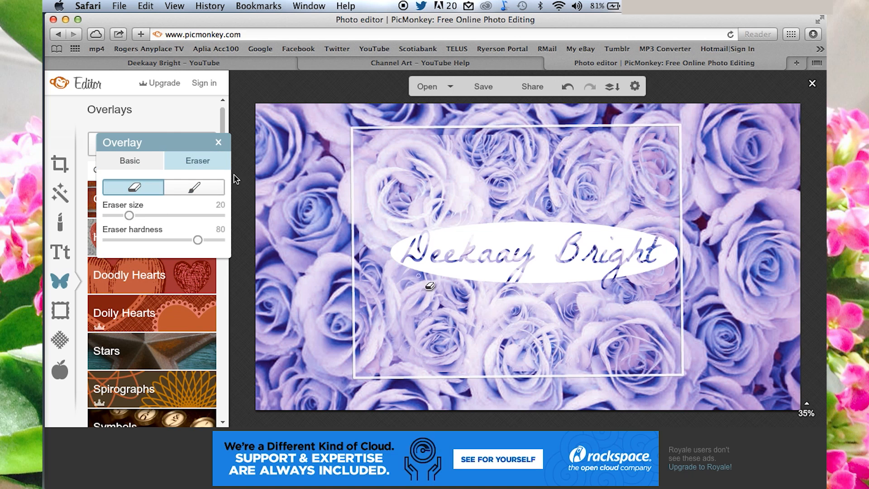
pyautogui.click(187, 216)
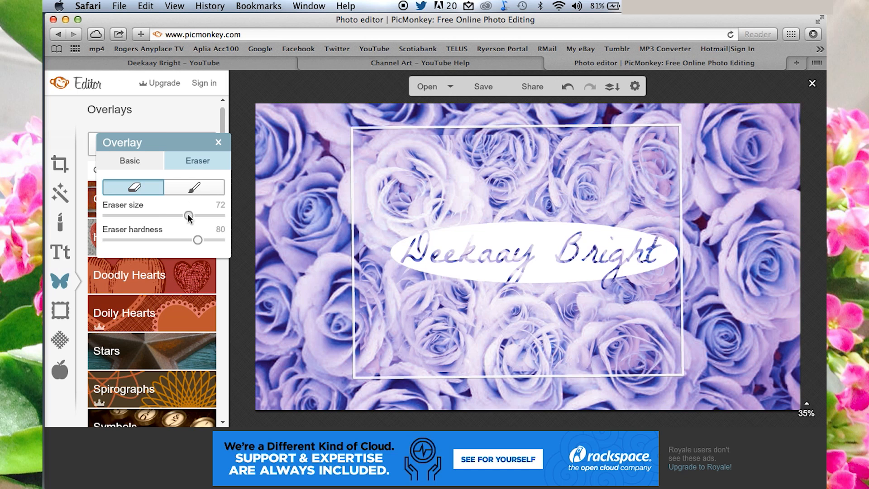
pyautogui.moveTo(188, 215); pyautogui.dragTo(214, 215)
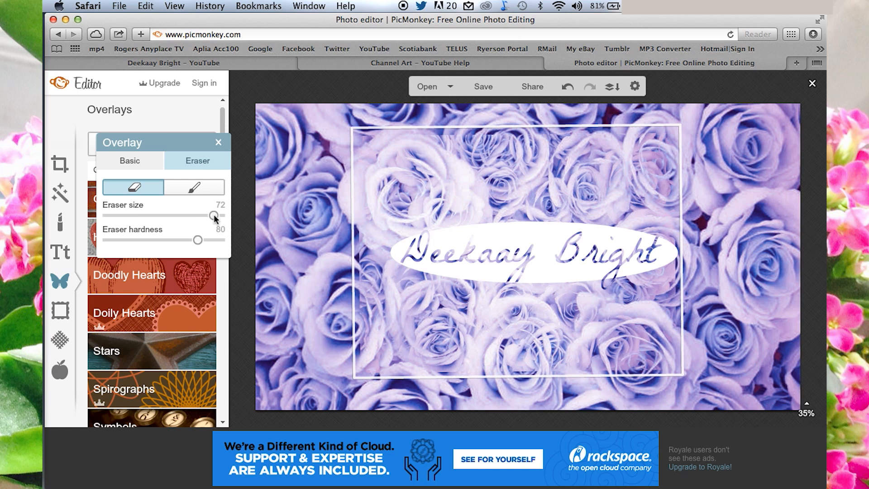
# Step: Erase the second roses overlay from the roses surrounding the white ellipse and text, and deselect the overlay
pyautogui.moveTo(453, 245)
pyautogui.mouseDown()
pyautogui.moveTo(427, 199)
pyautogui.moveTo(448, 199)
pyautogui.moveTo(413, 240)
pyautogui.mouseUp()
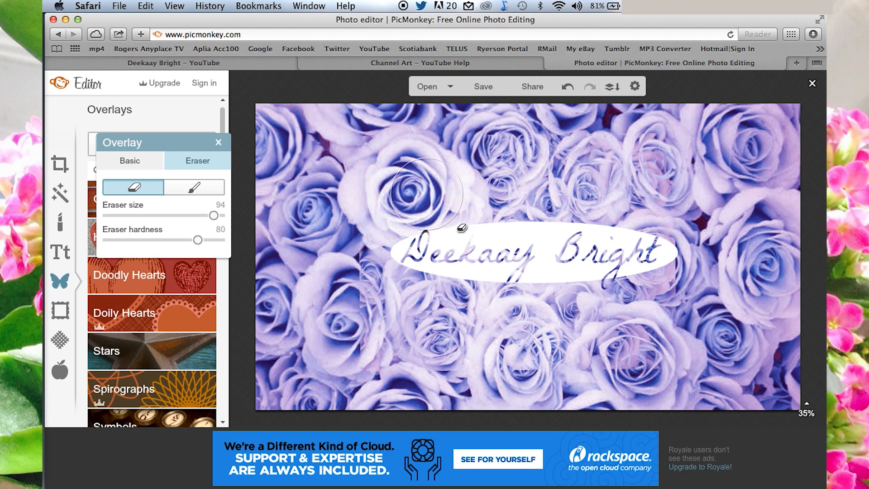
pyautogui.press('super+z')
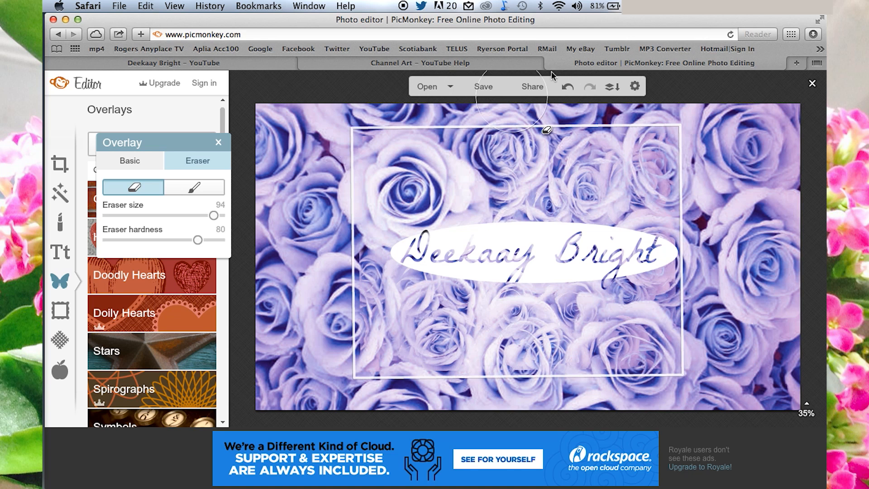
pyautogui.press('super+z')
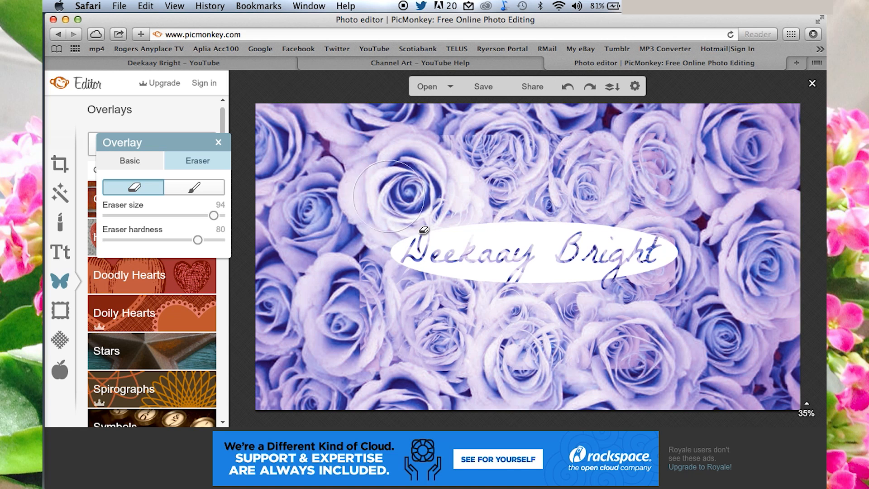
pyautogui.moveTo(455, 214)
pyautogui.mouseDown()
pyautogui.moveTo(607, 213)
pyautogui.moveTo(669, 193)
pyautogui.moveTo(677, 208)
pyautogui.moveTo(667, 213)
pyautogui.moveTo(747, 263)
pyautogui.moveTo(742, 291)
pyautogui.moveTo(726, 329)
pyautogui.moveTo(661, 364)
pyautogui.moveTo(614, 365)
pyautogui.moveTo(588, 344)
pyautogui.moveTo(549, 365)
pyautogui.moveTo(430, 344)
pyautogui.moveTo(398, 375)
pyautogui.moveTo(395, 316)
pyautogui.moveTo(502, 355)
pyautogui.moveTo(603, 369)
pyautogui.moveTo(658, 365)
pyautogui.moveTo(653, 354)
pyautogui.moveTo(669, 351)
pyautogui.moveTo(754, 360)
pyautogui.moveTo(742, 355)
pyautogui.mouseUp()
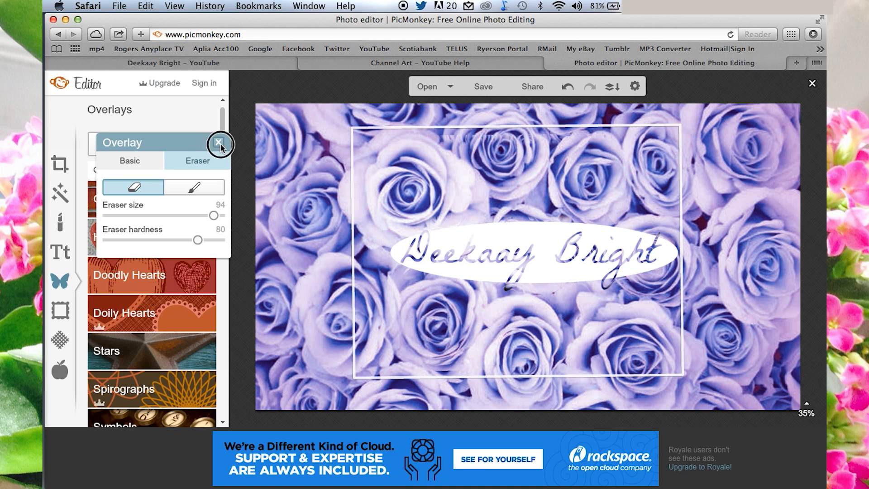
pyautogui.click(218, 143)
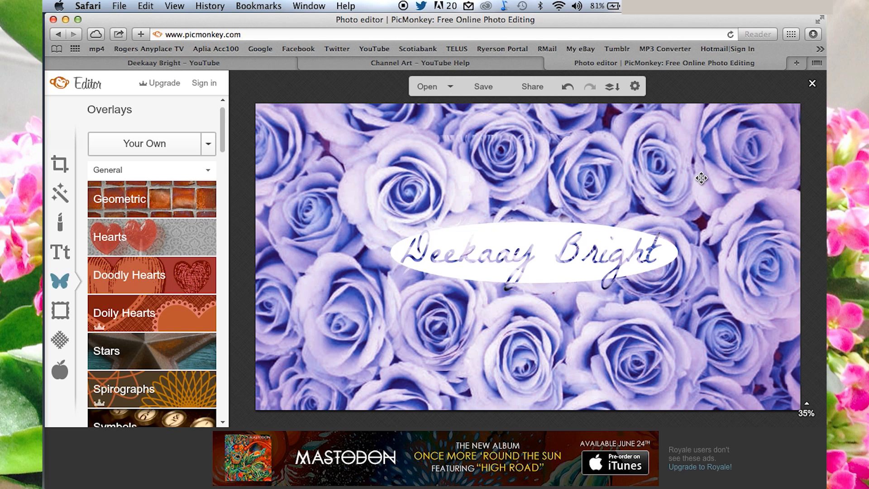
# Step: Look through the Stars and Doily Hearts overlays, the available frames and the textures
pyautogui.click(155, 357)
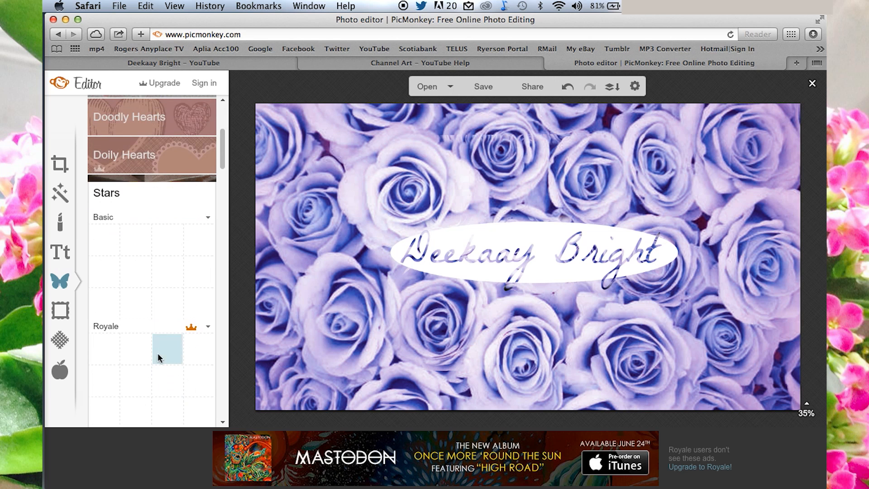
pyautogui.click(179, 165)
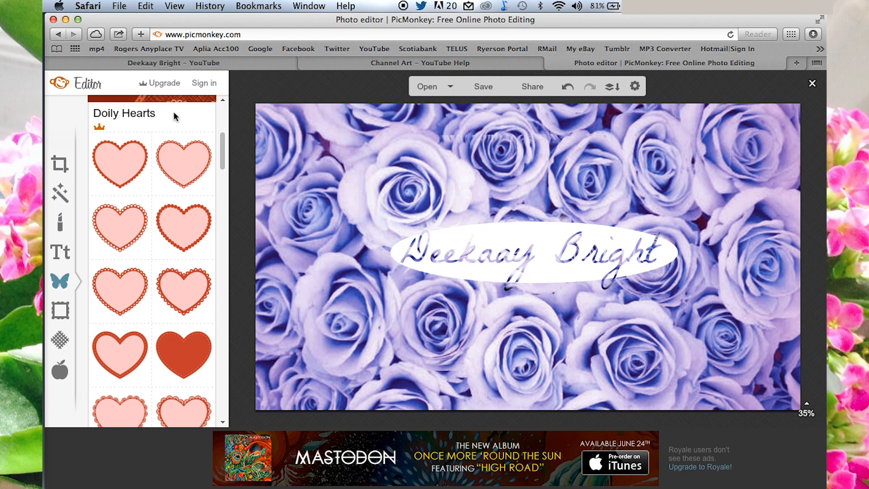
pyautogui.click(171, 123)
pyautogui.click(60, 311)
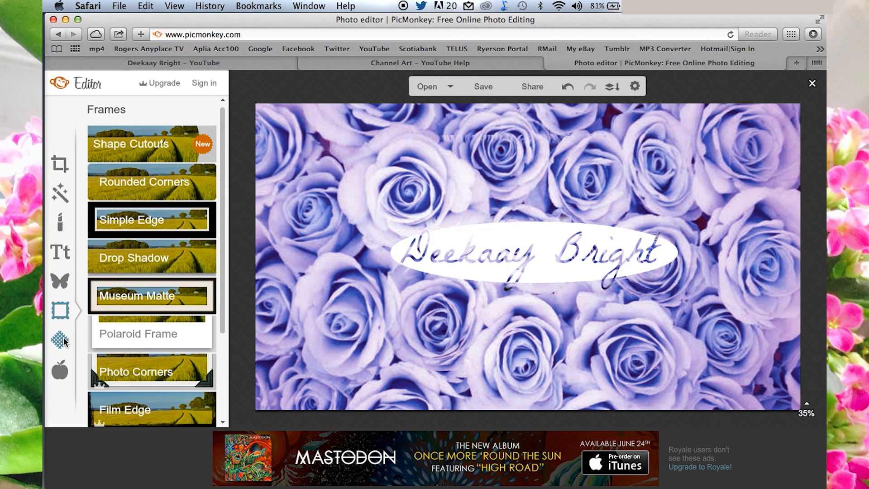
pyautogui.click(60, 347)
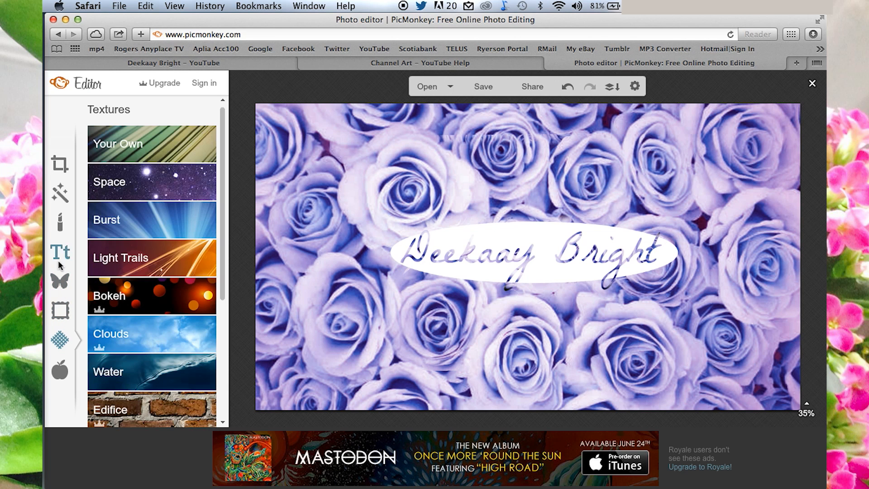
# Step: Preview and discard the Bokeh texture, and apply the Light Trails texture in Screen blend mode with 20% fade
pyautogui.click(125, 292)
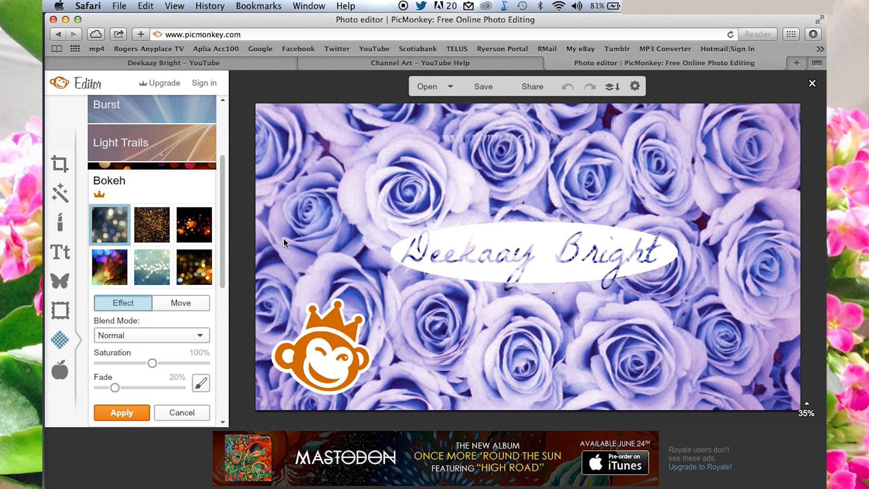
pyautogui.click(181, 412)
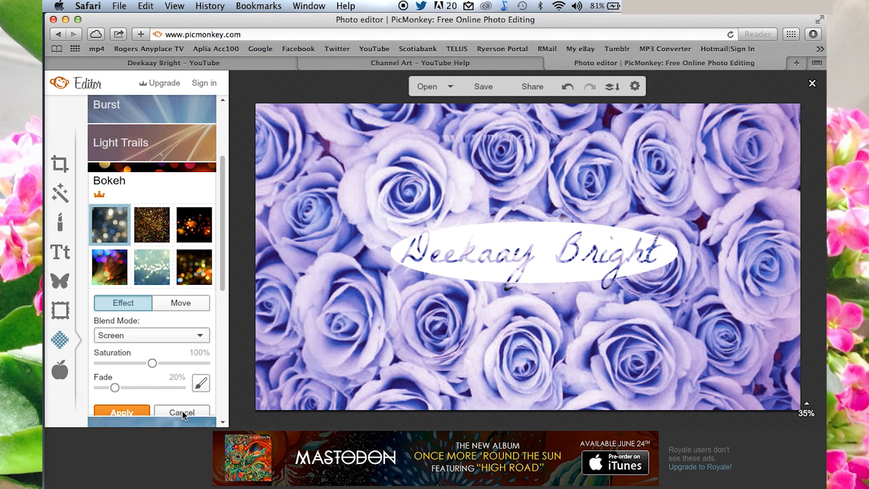
pyautogui.click(183, 144)
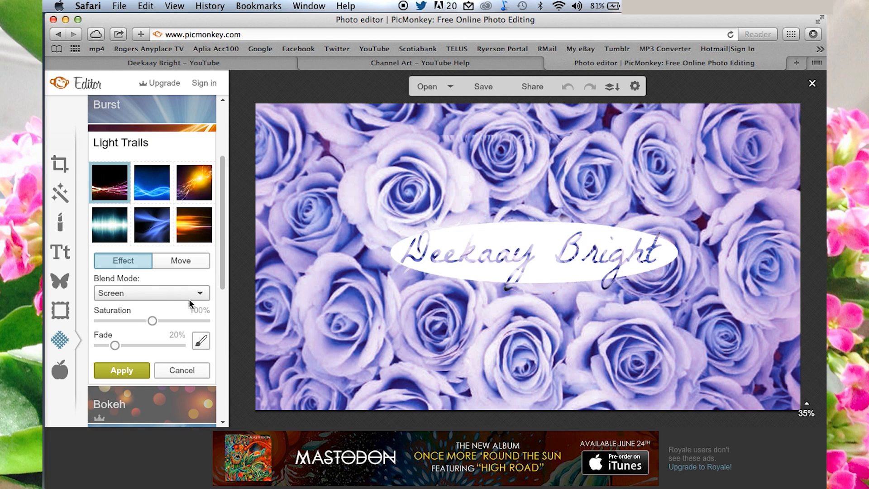
pyautogui.click(135, 370)
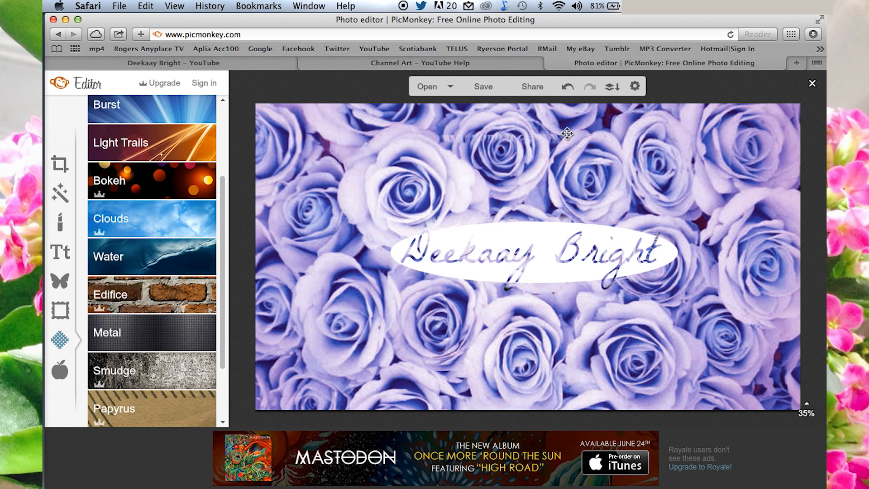
# Step: View the options for saving the design to the computer, and open and cancel YouTube's channel art photo selection
pyautogui.click(483, 86)
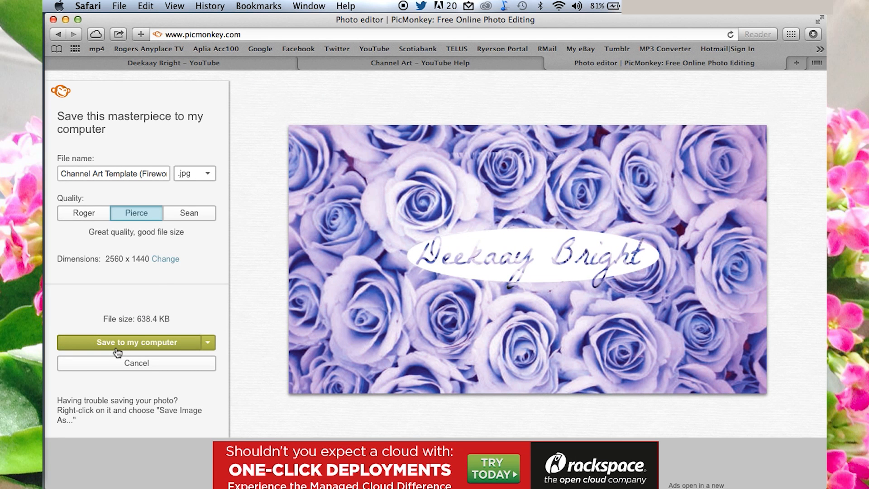
pyautogui.click(260, 66)
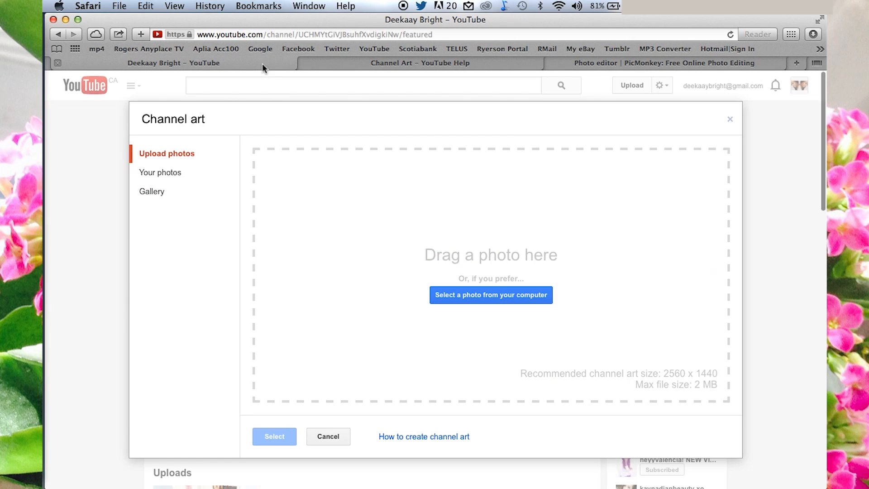
pyautogui.click(460, 298)
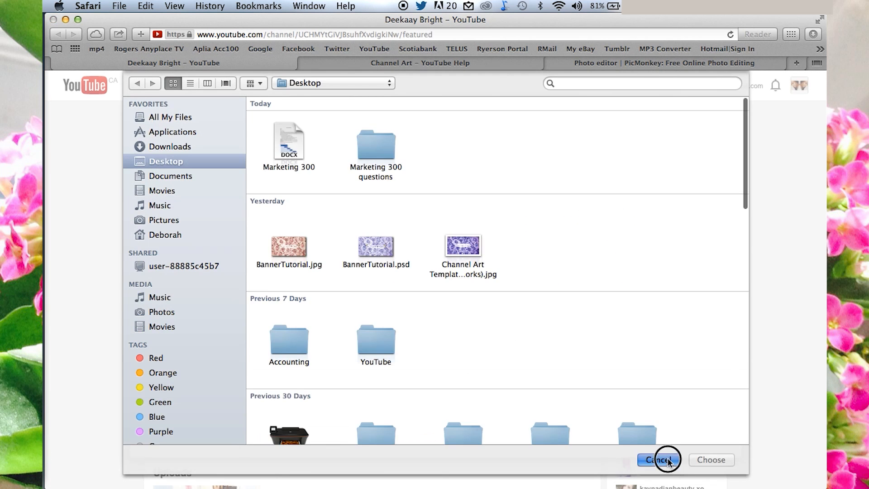
pyautogui.click(658, 459)
pyautogui.click(329, 437)
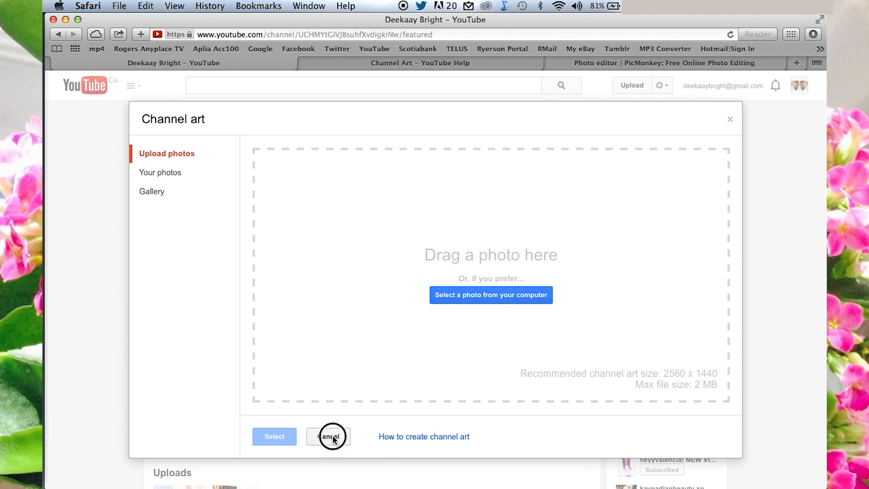